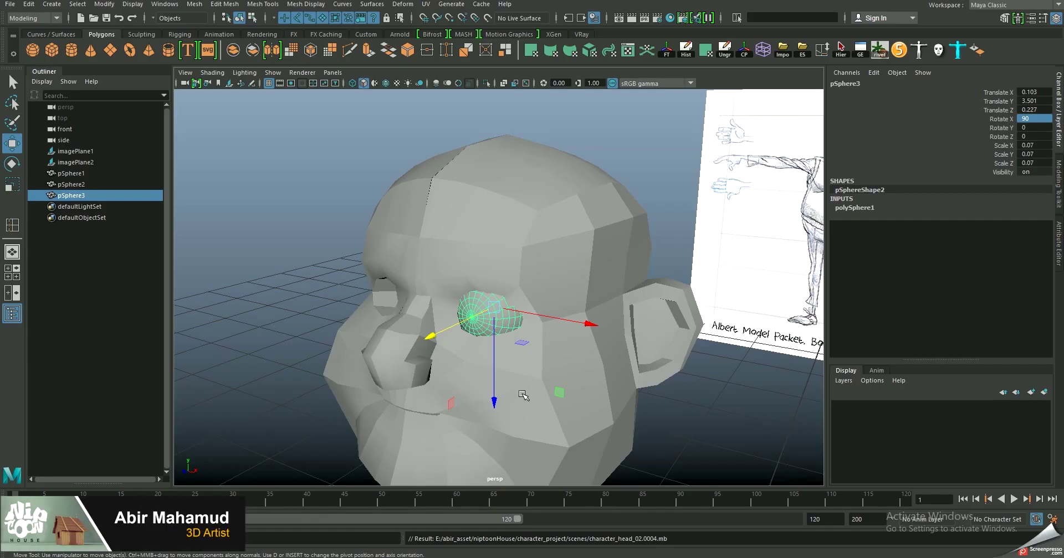
- Turn the view to the face, preview the head smoothed, and select the eyeball pSphere3
left_click_drag(520, 394, 512, 354, "alt")
right_click_drag(513, 354, 521, 318, "alt")
mouse_move(521, 318)
left_mouse_down("alt")
mouse_move(535, 232)
mouse_move(471, 244)
left_mouse_up("alt")
left_click(535, 233)
right_click_drag(471, 244, 464, 237, "alt")
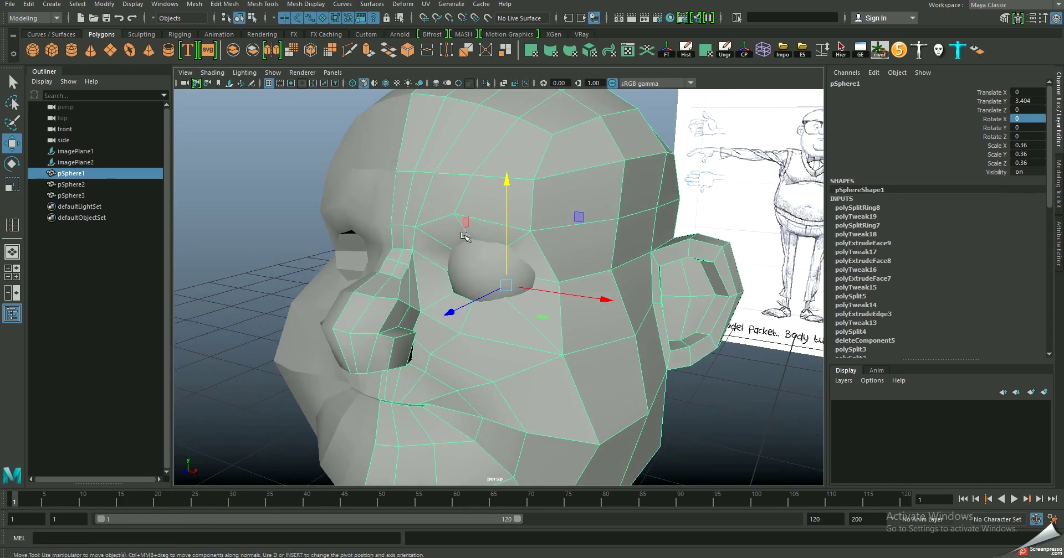
key("3")
mouse_move(443, 215)
left_mouse_down("alt")
mouse_move(499, 260)
mouse_move(448, 297)
left_mouse_up("alt")
left_click(499, 260)
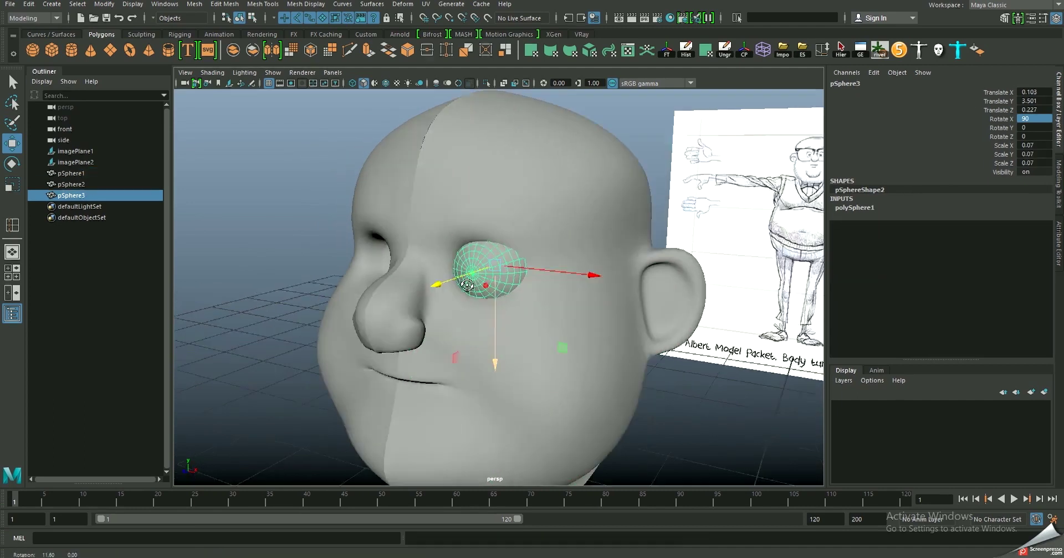
scroll(449, 296, "up", 3)
mouse_move(576, 367)
left_mouse_down("alt")
mouse_move(525, 290)
mouse_move(461, 277)
mouse_move(570, 276)
left_mouse_up("alt")
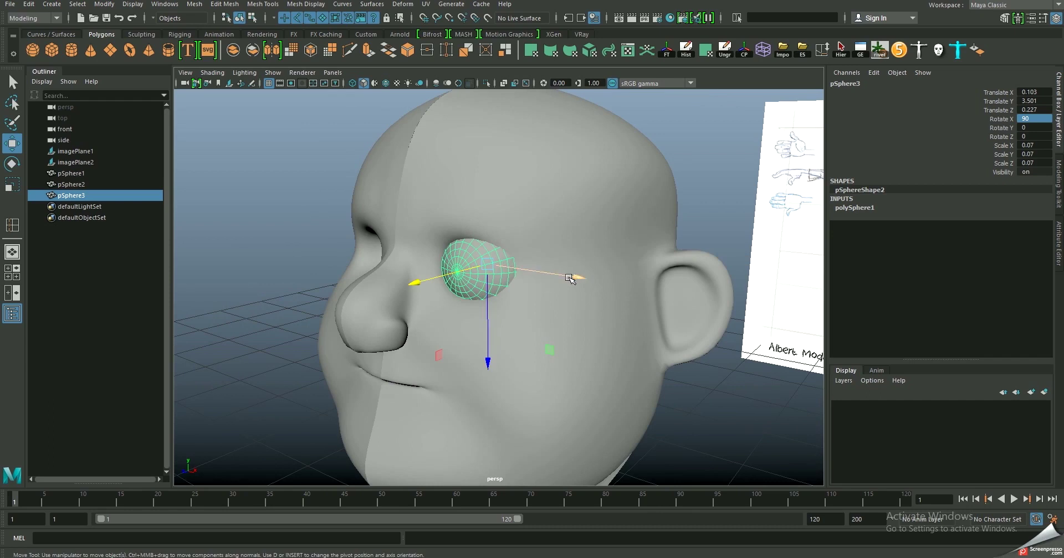
- Scale the eyeball uniformly down to about 0.061 and isolate it in the view
key("r")
left_click_drag(484, 264, 501, 185)
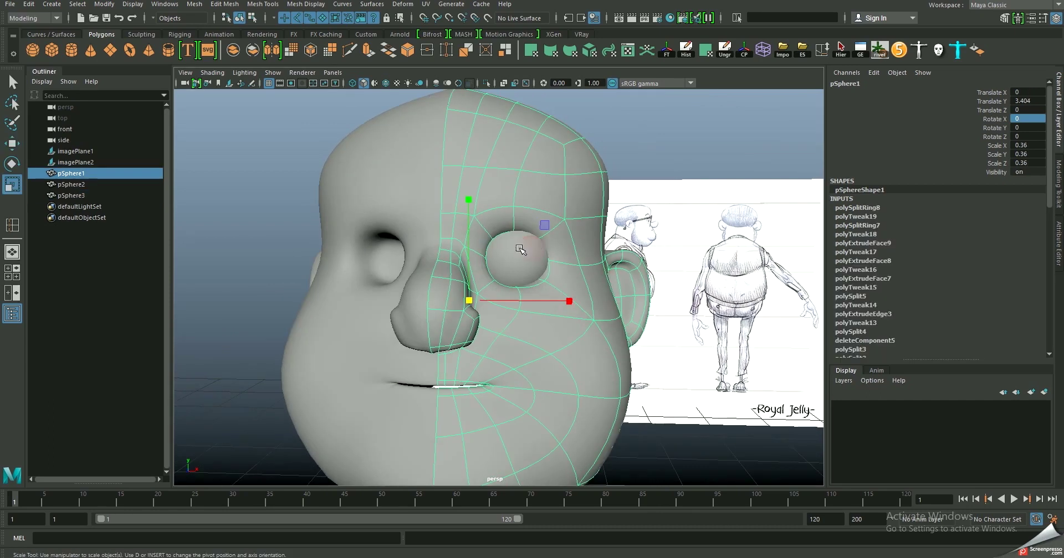
left_click_drag(544, 236, 447, 264, "alt")
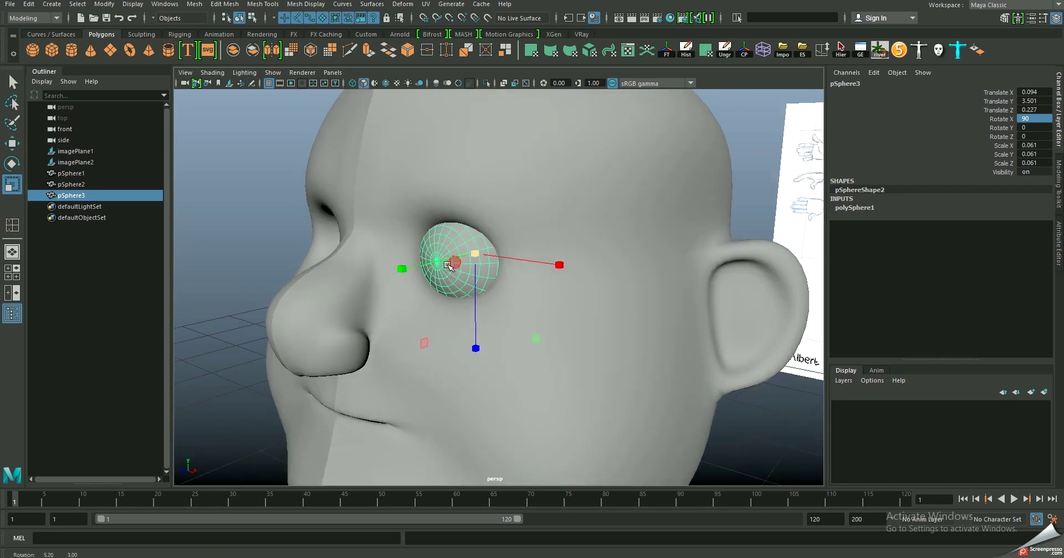
key("ctrl+1")
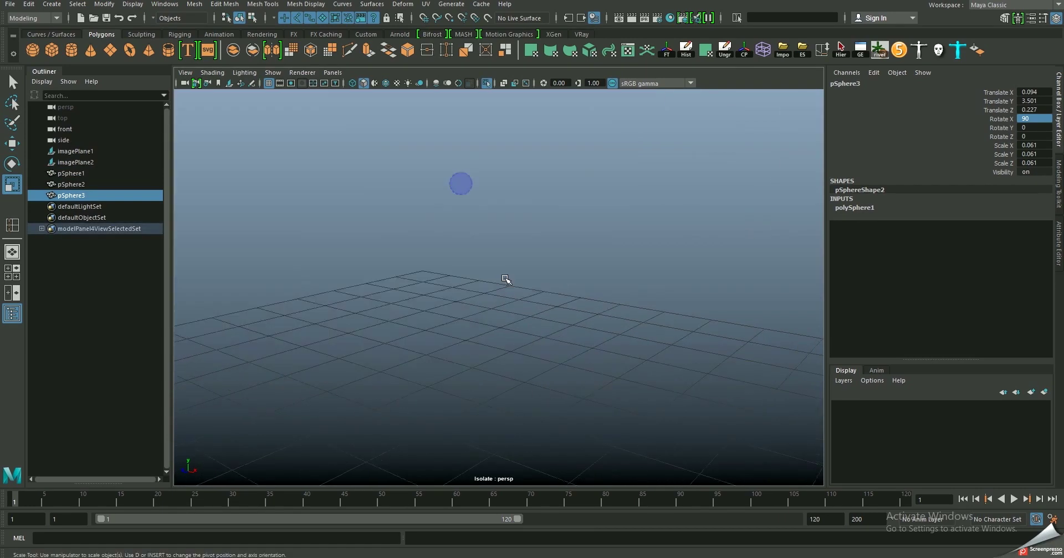
- Insert two edge loops near the eyeball's front pole and slide them to form the iris ring
right_click_drag(504, 281, 485, 239, "alt")
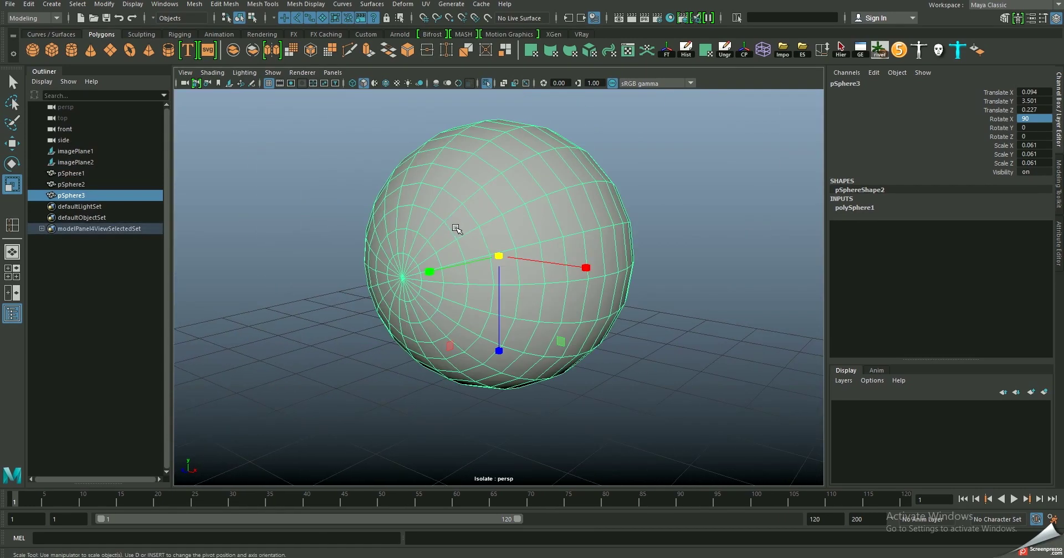
right_click_drag(427, 222, 321, 238, "shift")
left_click(428, 233)
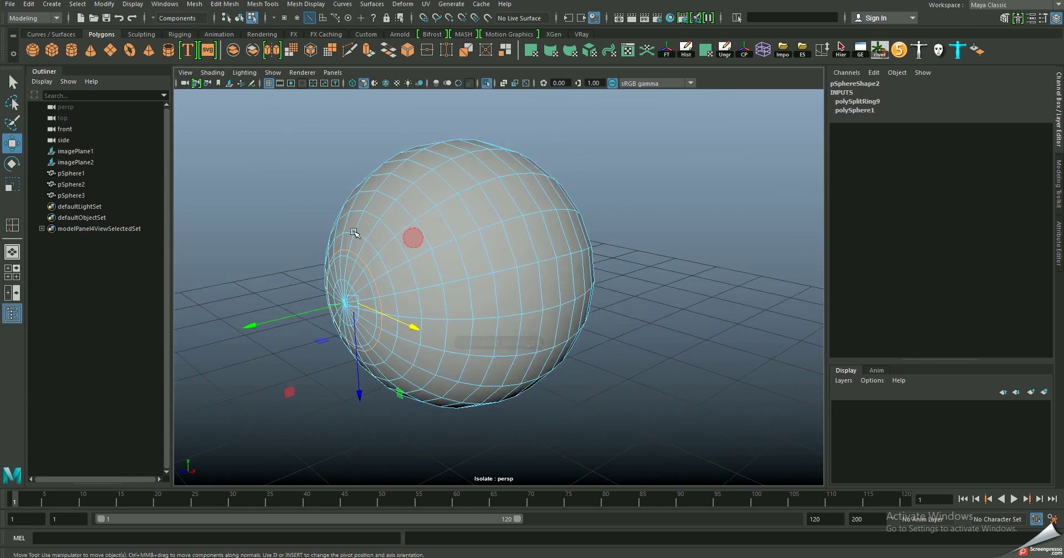
right_click_drag(425, 228, 360, 255, "alt")
left_click_drag(258, 313, 262, 312)
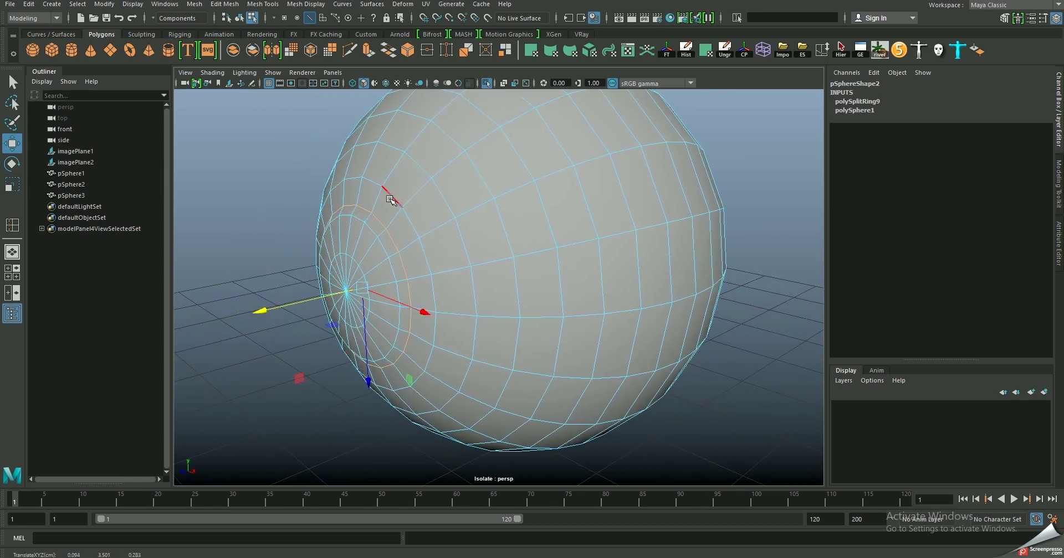
left_click_drag(269, 308, 273, 308)
mouse_move(368, 202)
right_mouse_down()
mouse_move(375, 185)
mouse_move(326, 176)
right_mouse_up()
mouse_move(364, 207)
left_mouse_down()
mouse_move(375, 209)
mouse_move(367, 221)
left_mouse_up()
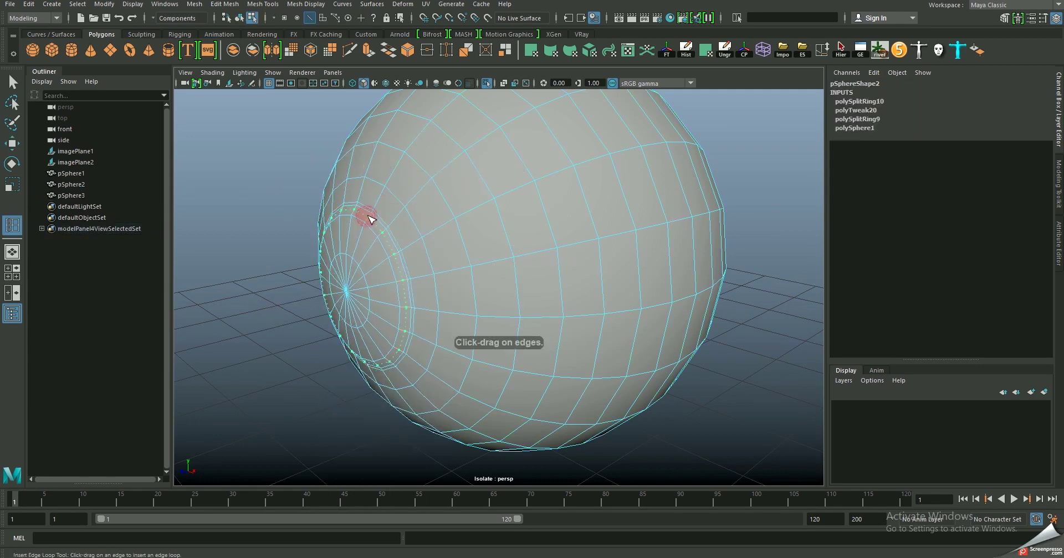
- Preview the eyeball smoothed, exit isolation to show the full head, and reselect the eyeball
right_click_drag(377, 222, 468, 166)
key("3")
left_click(264, 245)
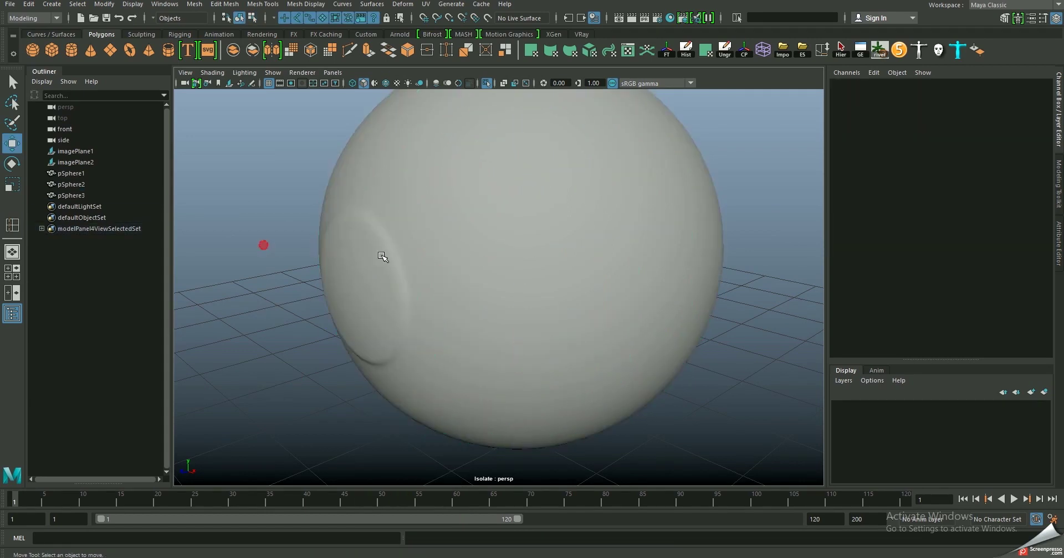
scroll(382, 257, "down", 5)
scroll(549, 222, "up", 5)
key("ctrl+1")
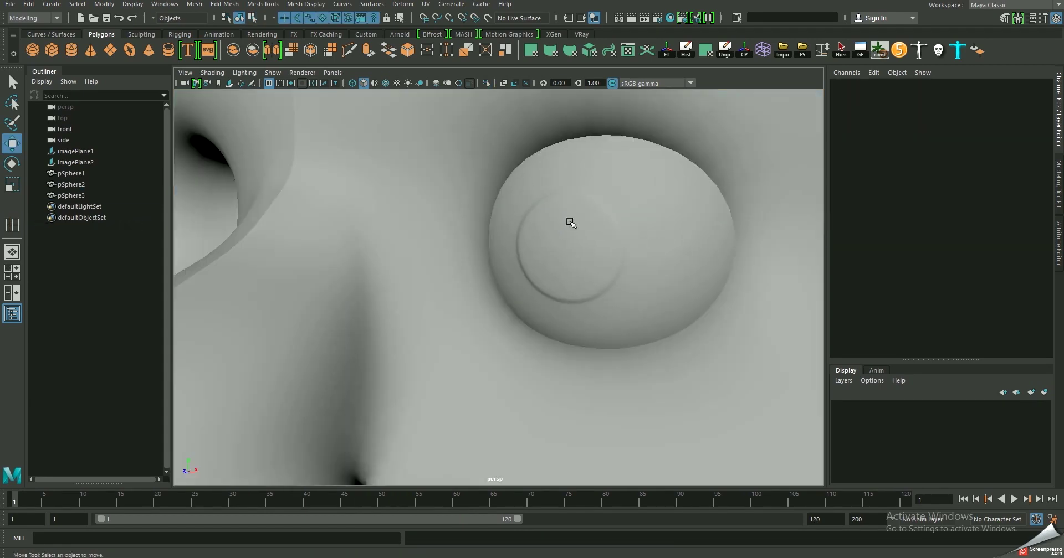
scroll(571, 223, "down", 3)
scroll(646, 242, "down", 3)
left_click(599, 250)
scroll(604, 249, "down", 2)
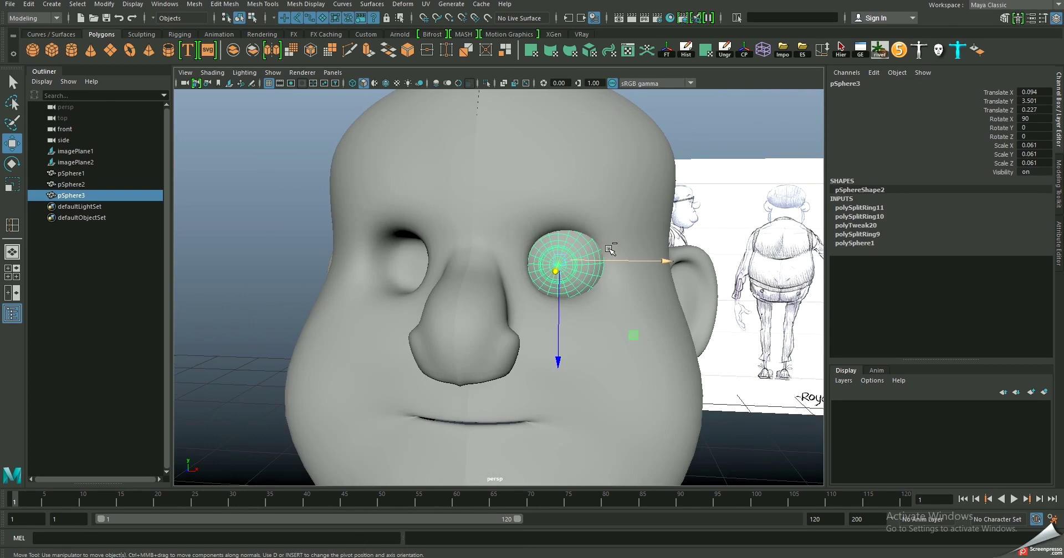
- Duplicate the eyeball pSphere3 and put the copy into its own group, group1
key("ctrl+d")
left_click_drag(492, 268, 514, 252, "alt")
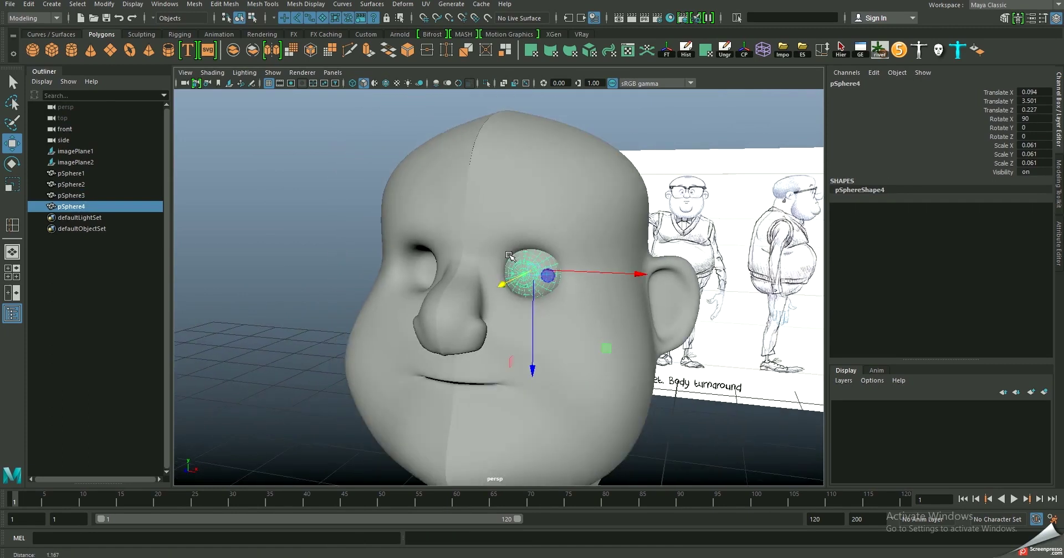
left_click(28, 4)
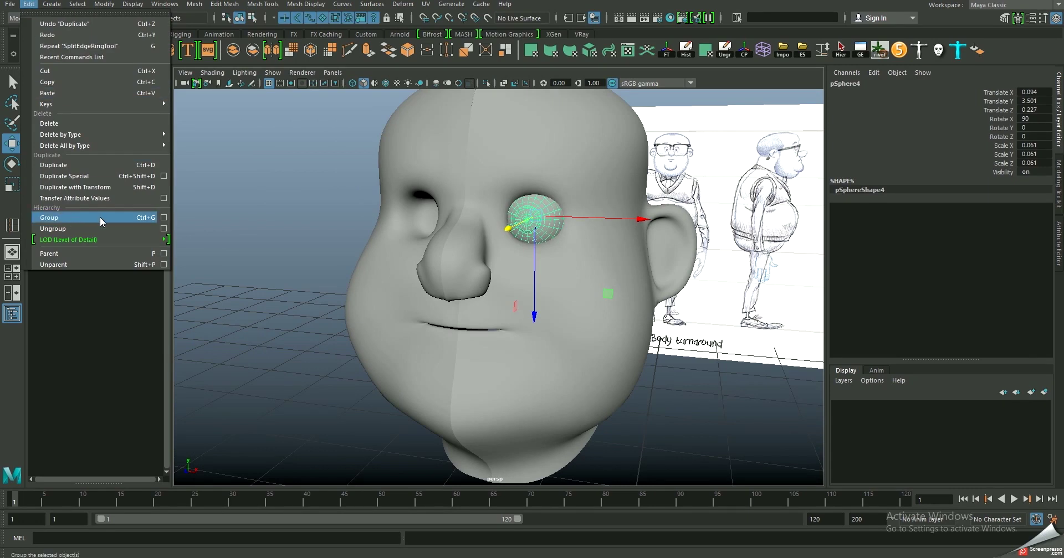
left_click(49, 217)
- Set group1's Scale X to -1 to mirror the eye into the opposite socket
left_click_drag(645, 288, 556, 256, "alt")
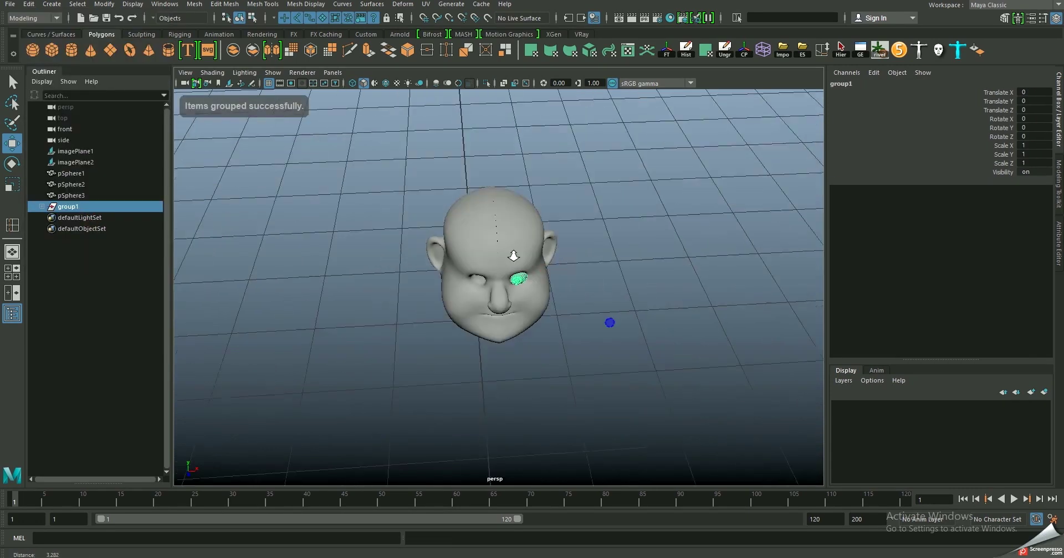
left_click_drag(584, 473, 612, 470)
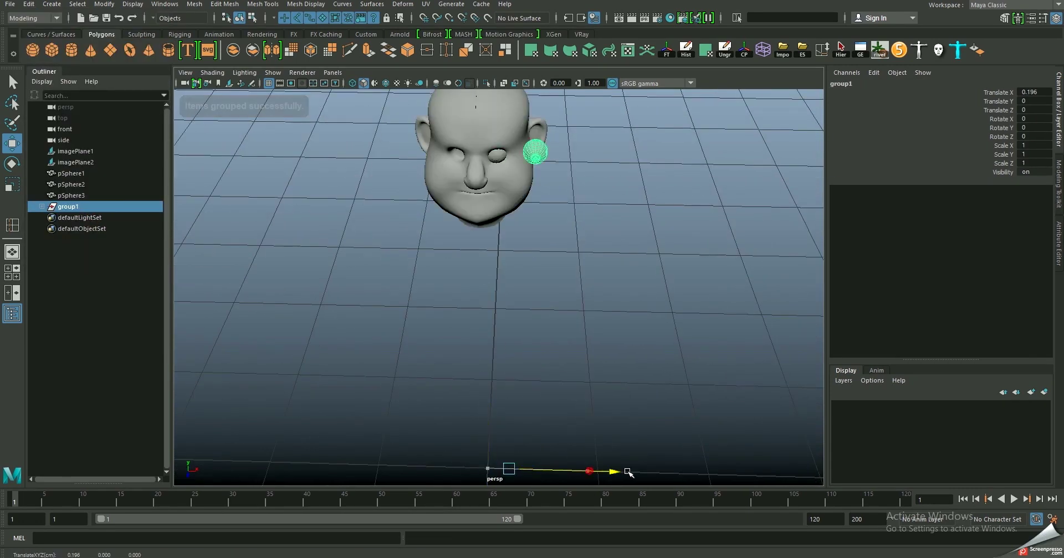
key("ctrl+z")
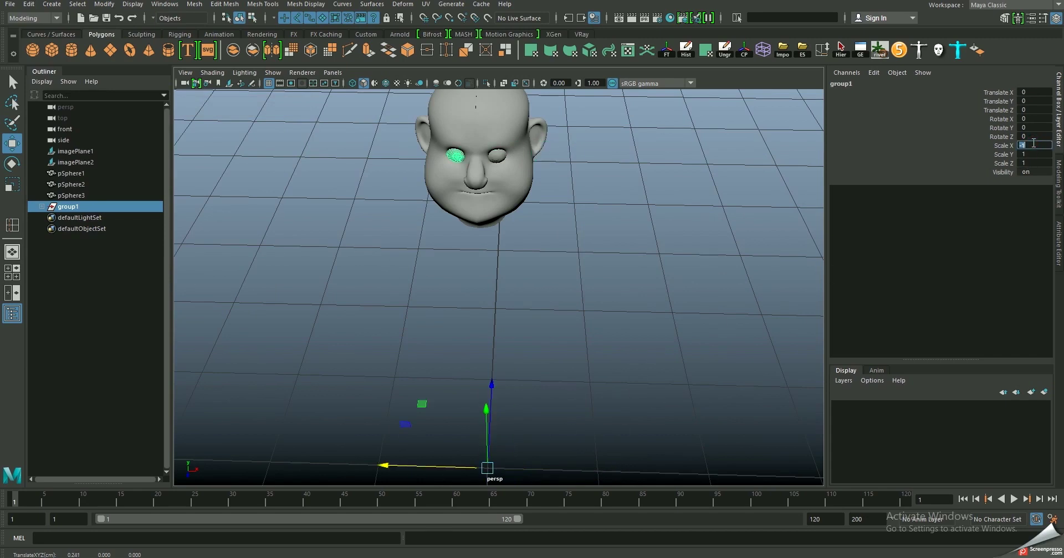
key("Return")
mouse_move(577, 198)
left_mouse_down("alt")
mouse_move(532, 202)
mouse_move(577, 249)
mouse_move(543, 265)
mouse_move(518, 321)
mouse_move(526, 332)
mouse_move(456, 294)
mouse_move(525, 280)
mouse_move(502, 284)
left_mouse_up("alt")
scroll(470, 282, "up", 3)
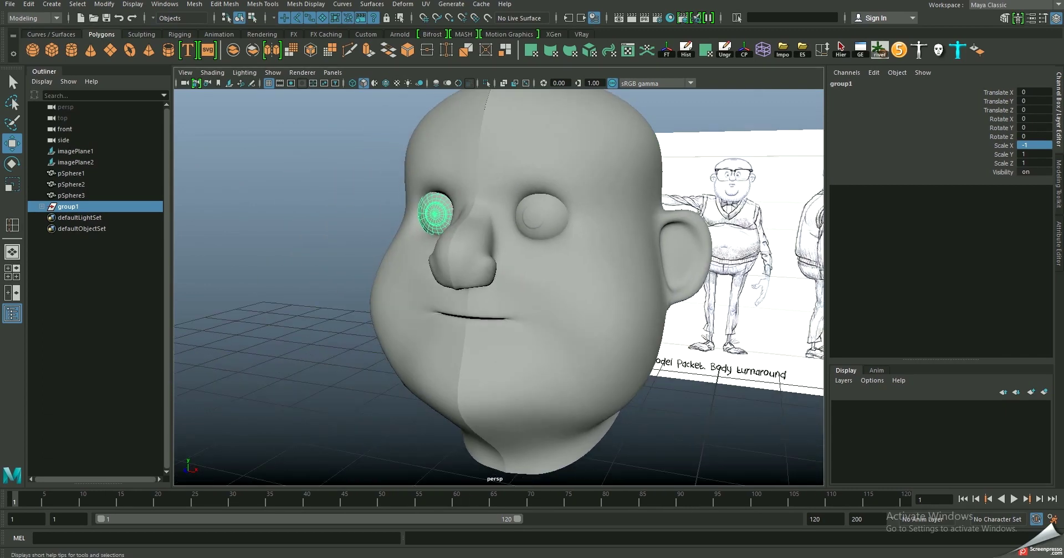
mouse_move(503, 283)
left_mouse_down("alt")
mouse_move(603, 266)
mouse_move(496, 221)
left_mouse_up("alt")
right_click_drag(496, 221, 494, 237, "alt")
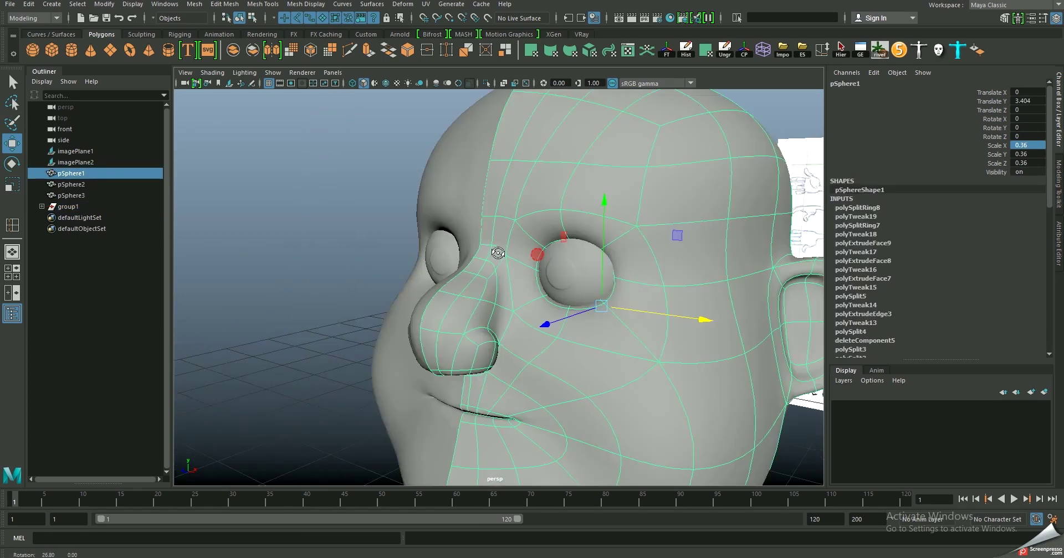
- Delete the head mesh pSphere1's construction history via Edit > Delete by Type > History
scroll(527, 222, "down", 3)
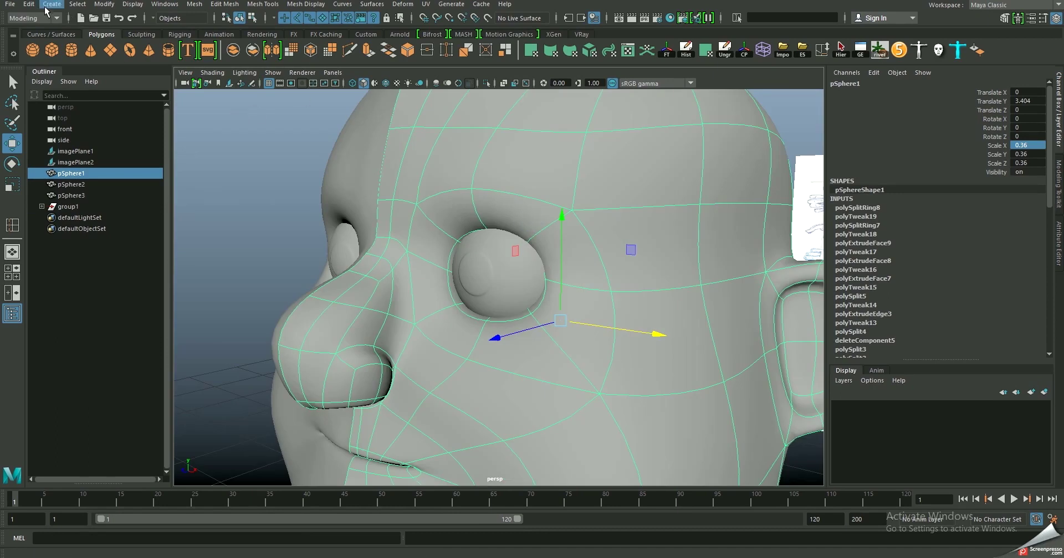
left_click(28, 4)
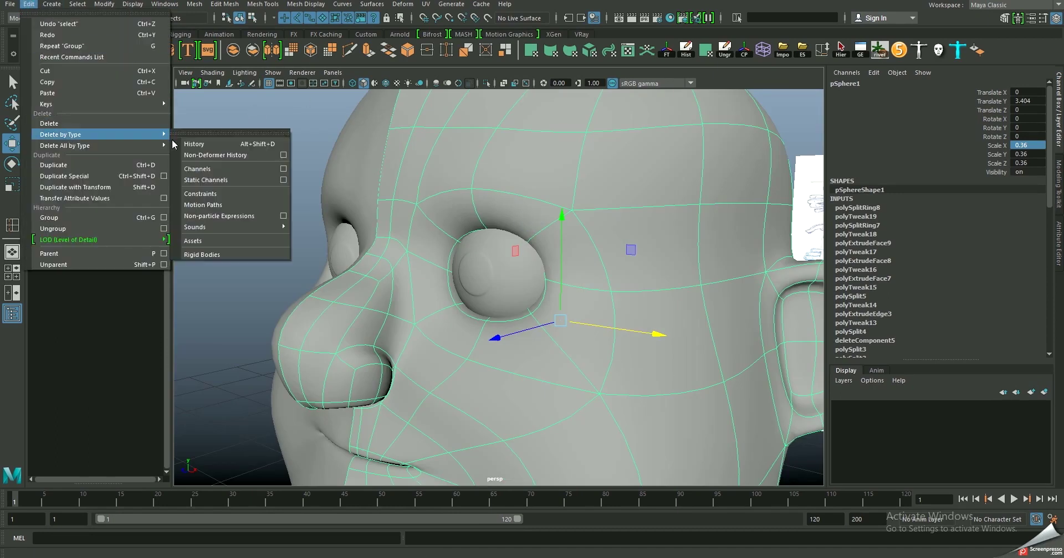
left_click(188, 143)
scroll(626, 240, "down", 5)
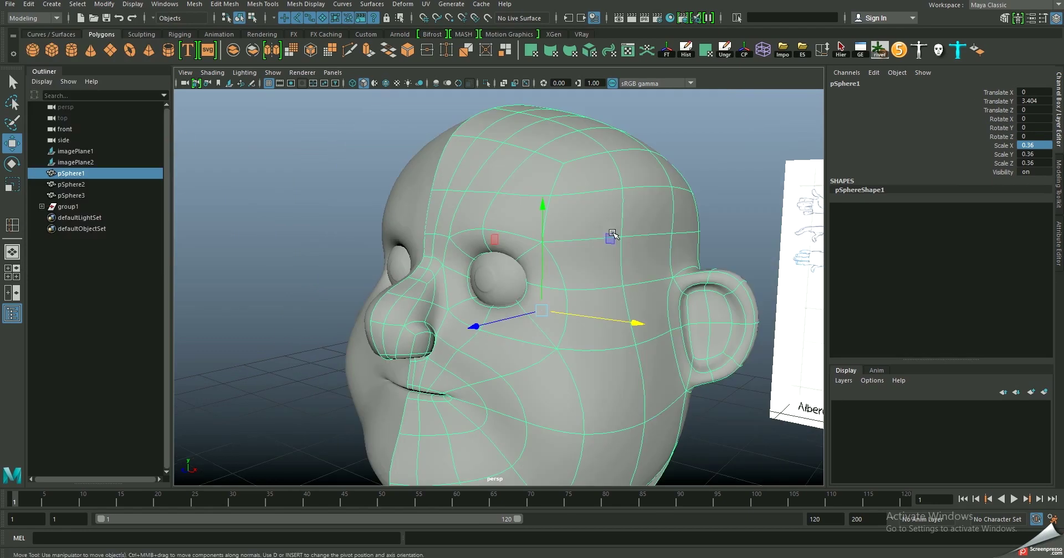
- Incrementally save the scene as character_head_02.0004.mb and dismiss the Student Version notice
key("q")
key("ctrl+s")
left_click(511, 284)
key("w")
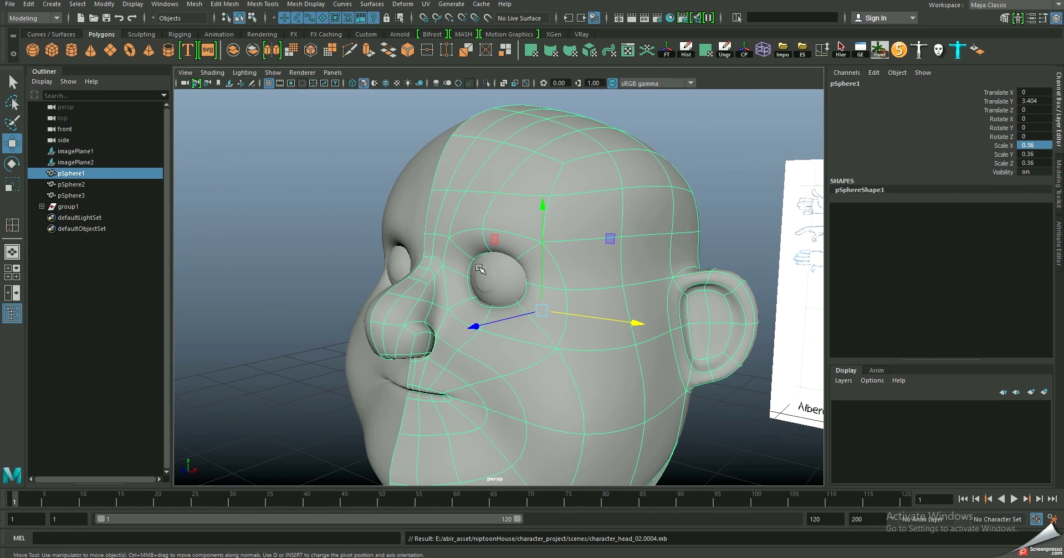
mouse_move(477, 253)
left_mouse_down("alt")
mouse_move(421, 260)
mouse_move(499, 260)
left_mouse_up("alt")
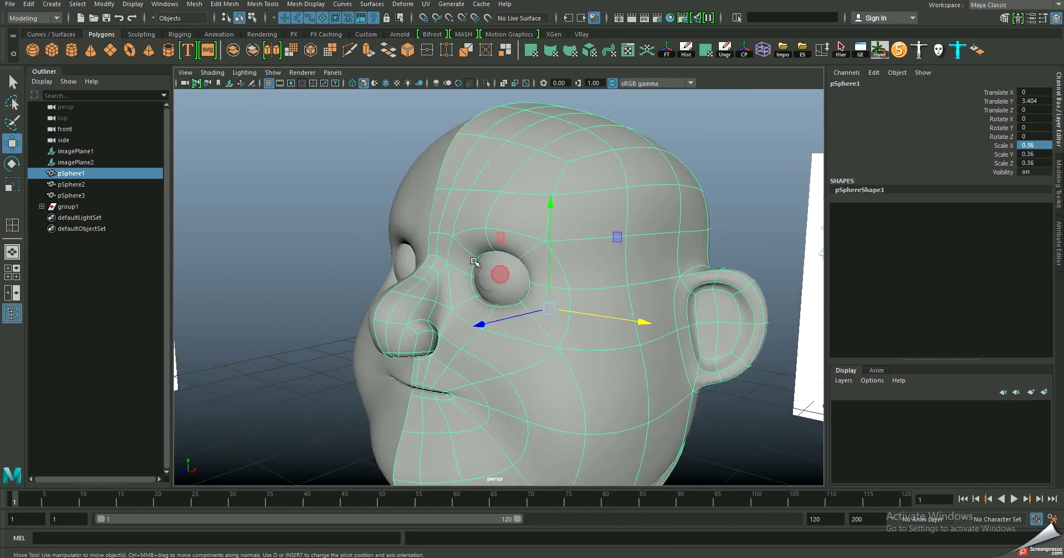
scroll(576, 323, "up", 5)
- Show the low-poly cage and split two new edge rings around the eye socket
key("1")
right_click_drag(450, 201, 448, 211, "shift")
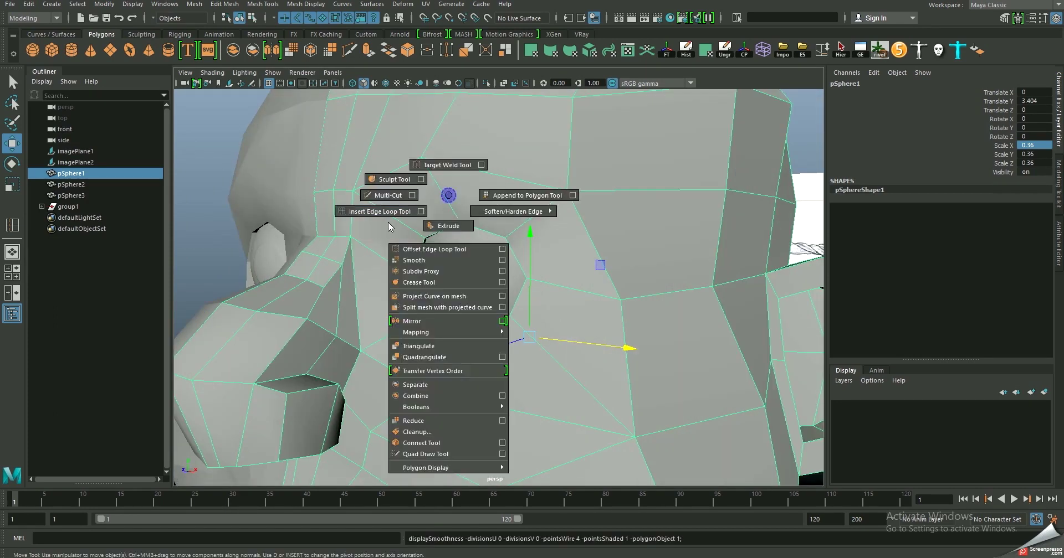
left_click(448, 202)
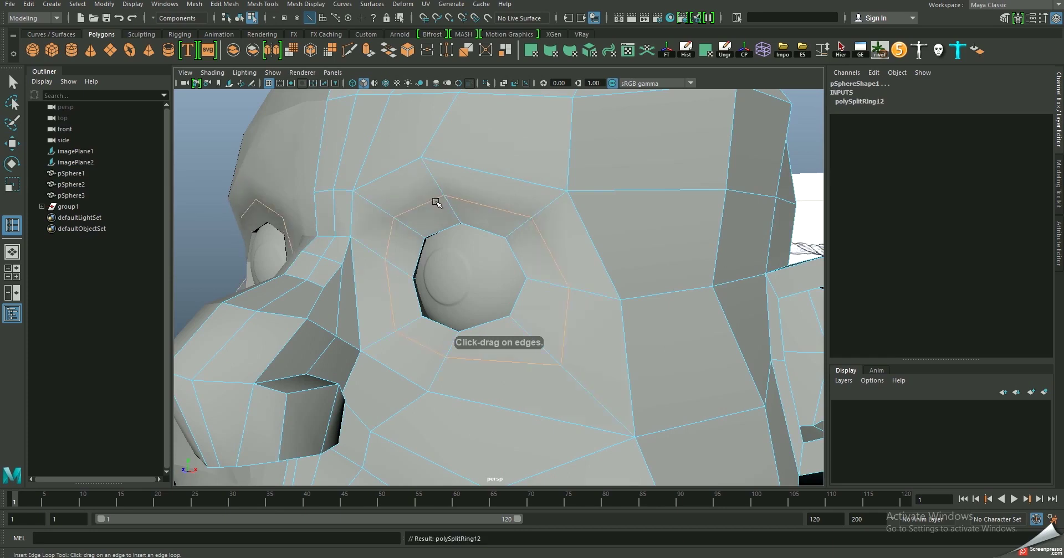
key("w")
left_click_drag(449, 202, 425, 223, "alt")
mouse_move(452, 179)
left_mouse_down("alt")
mouse_move(460, 254)
mouse_move(610, 230)
left_mouse_up("alt")
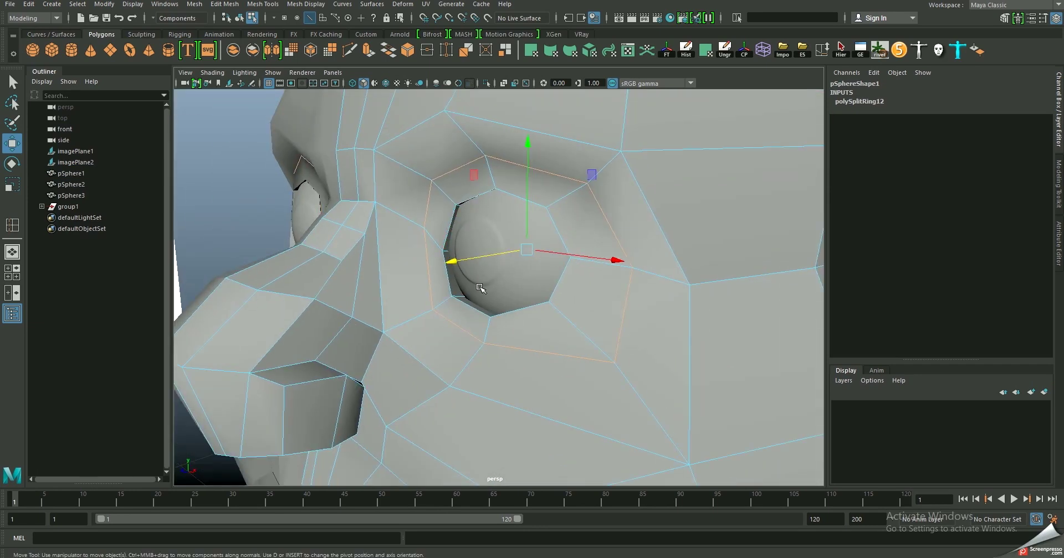
right_click_drag(471, 244, 504, 285, "ctrl")
left_click_drag(504, 285, 509, 252, "alt")
key("r")
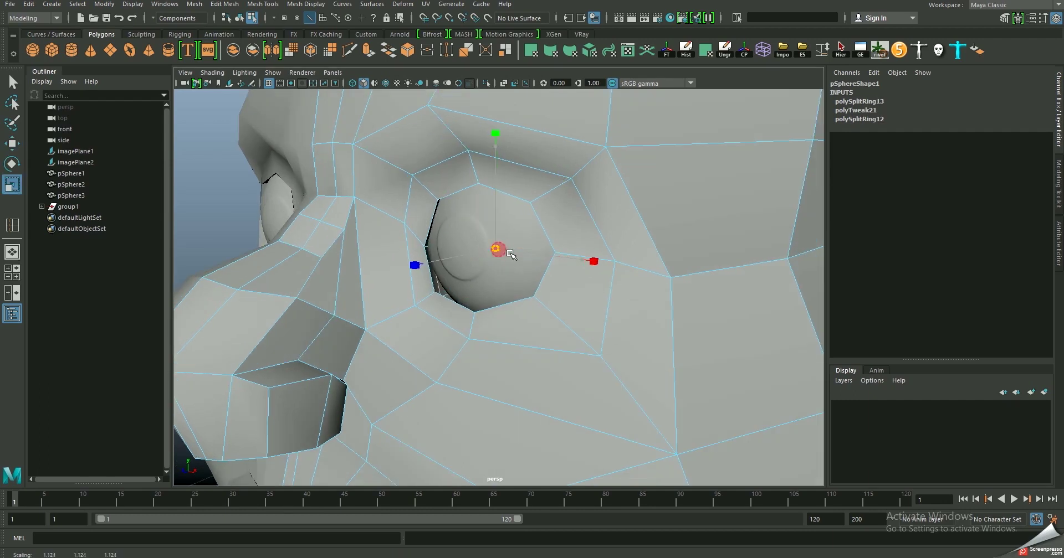
- Return to Object Mode, preview the head smoothed, and bring up the Sculpting shelf
right_click_drag(499, 237, 600, 159)
key("3")
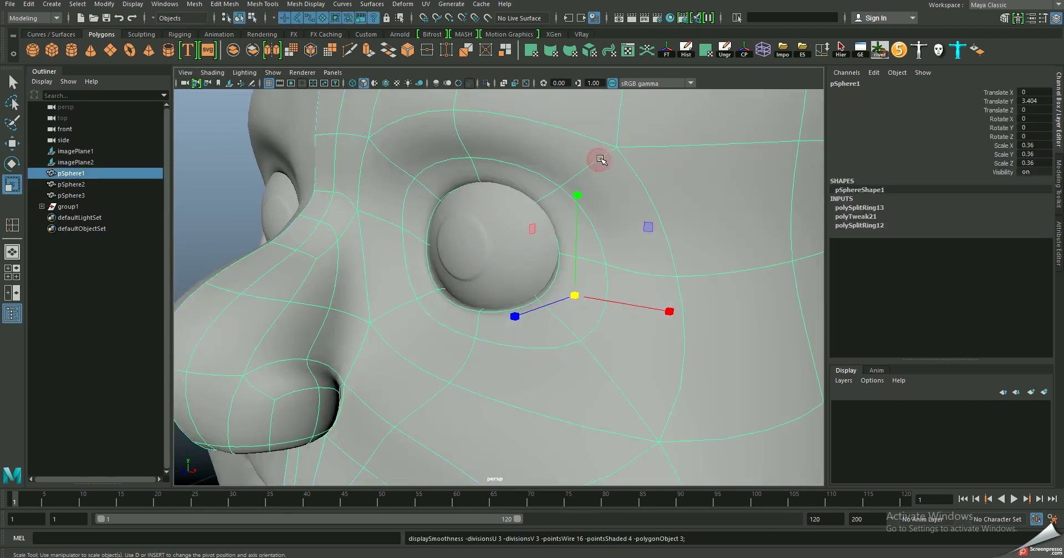
mouse_move(594, 254)
left_mouse_down("alt")
mouse_move(454, 214)
mouse_move(311, 194)
left_mouse_up("alt")
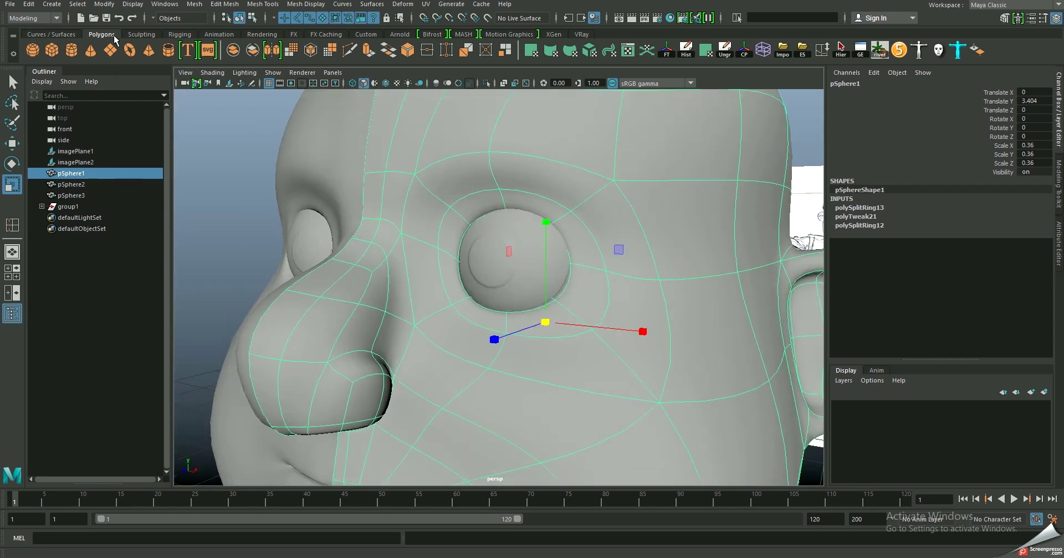
left_click(142, 34)
- Zoom in on the nose and eye and slide a nose edge along the nose
left_click_drag(622, 261, 714, 260, "alt")
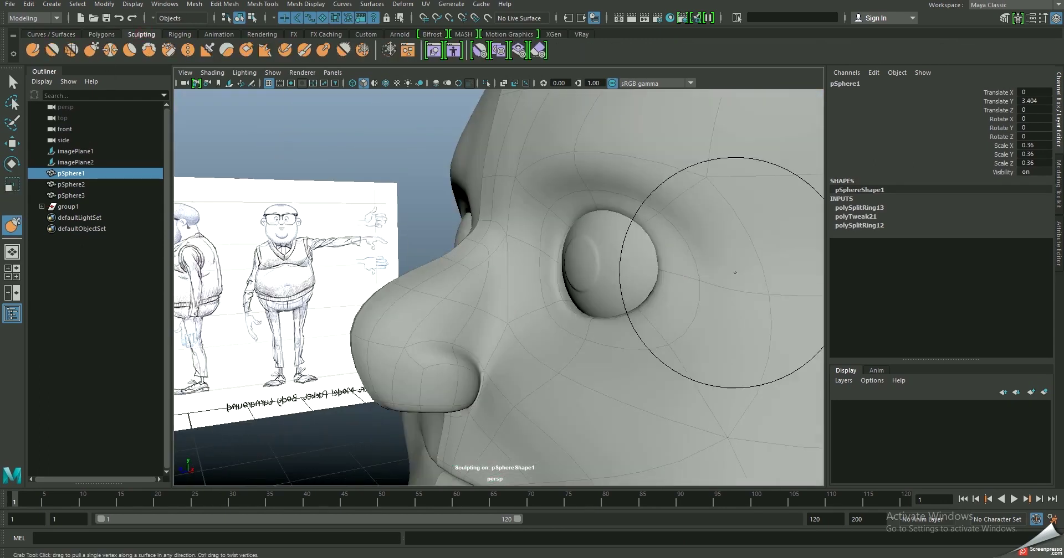
left_click(651, 221)
left_click_drag(636, 220, 637, 244, "alt")
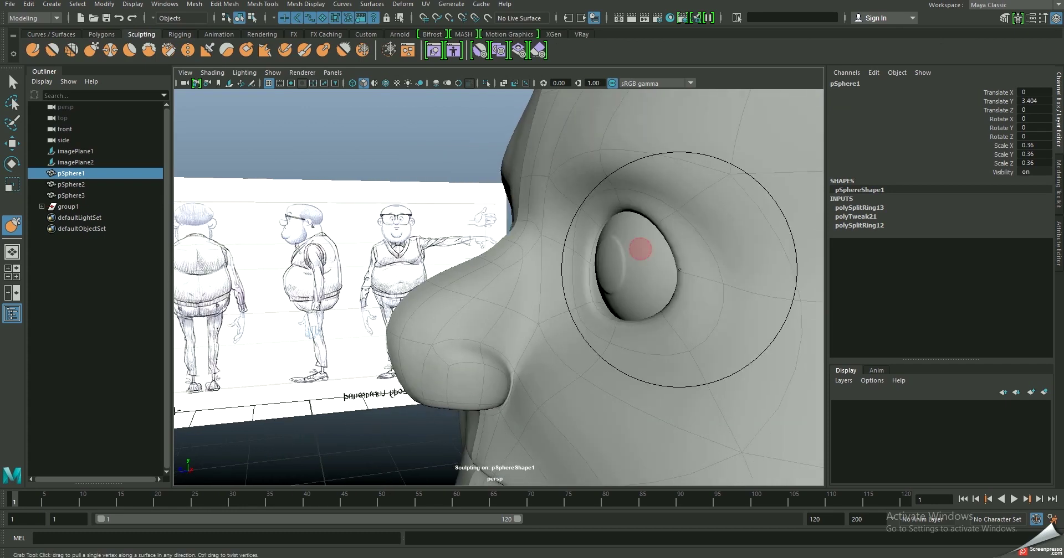
mouse_move(605, 308)
left_mouse_down("alt")
mouse_move(533, 304)
mouse_move(405, 344)
left_mouse_up("alt")
key("w")
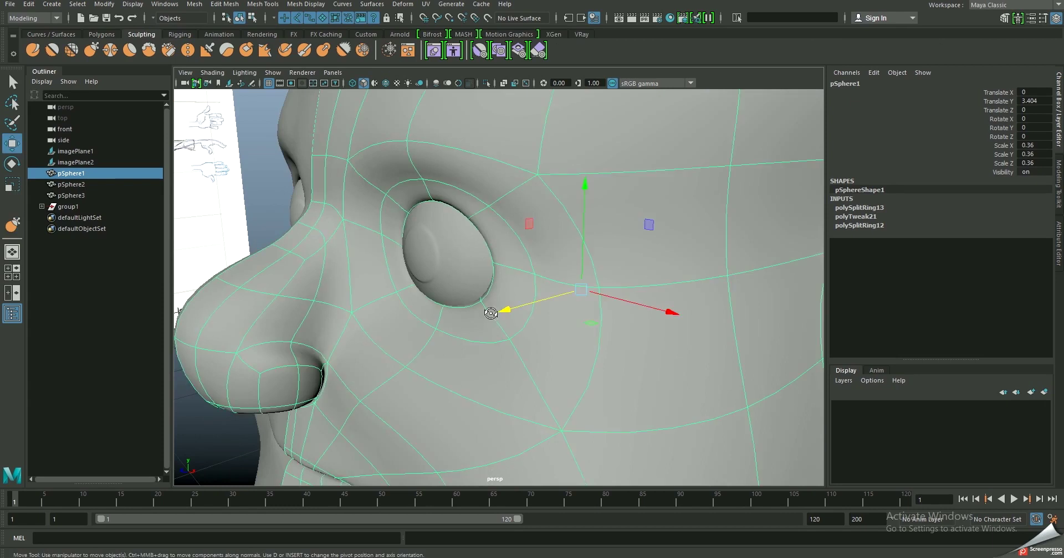
left_click_drag(492, 309, 430, 297, "alt")
right_click_drag(430, 298, 430, 266)
left_click(502, 346)
mouse_move(498, 350)
left_mouse_down()
mouse_move(413, 338)
mouse_move(515, 311)
left_mouse_up()
- Lower the eye-rim edge and shift the neighbouring rim points left to hug the eyeball
mouse_move(546, 247)
left_mouse_down()
mouse_move(515, 308)
mouse_move(468, 312)
left_mouse_up()
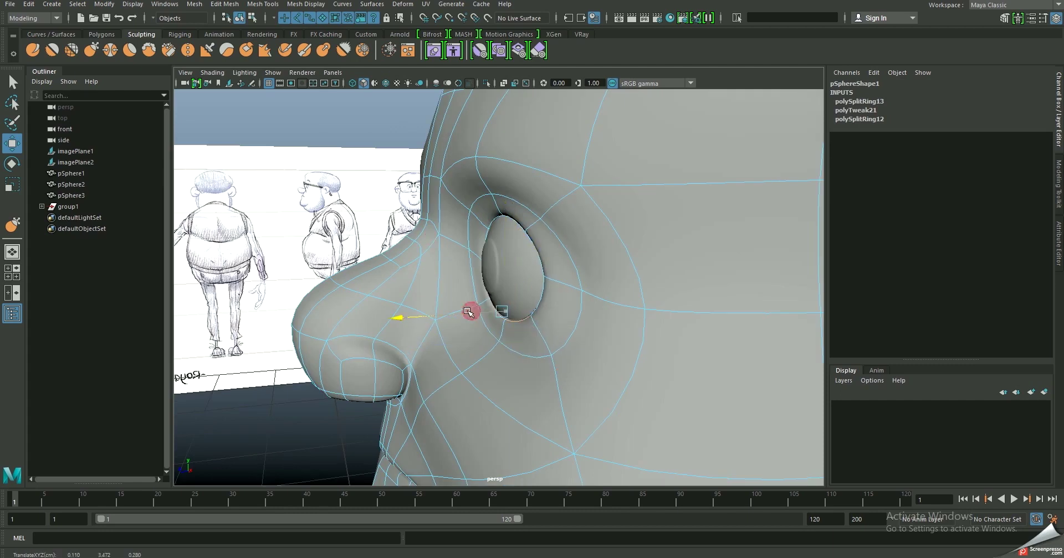
mouse_move(506, 199)
left_mouse_down("alt")
mouse_move(427, 218)
mouse_move(397, 190)
mouse_move(439, 165)
left_mouse_up("alt")
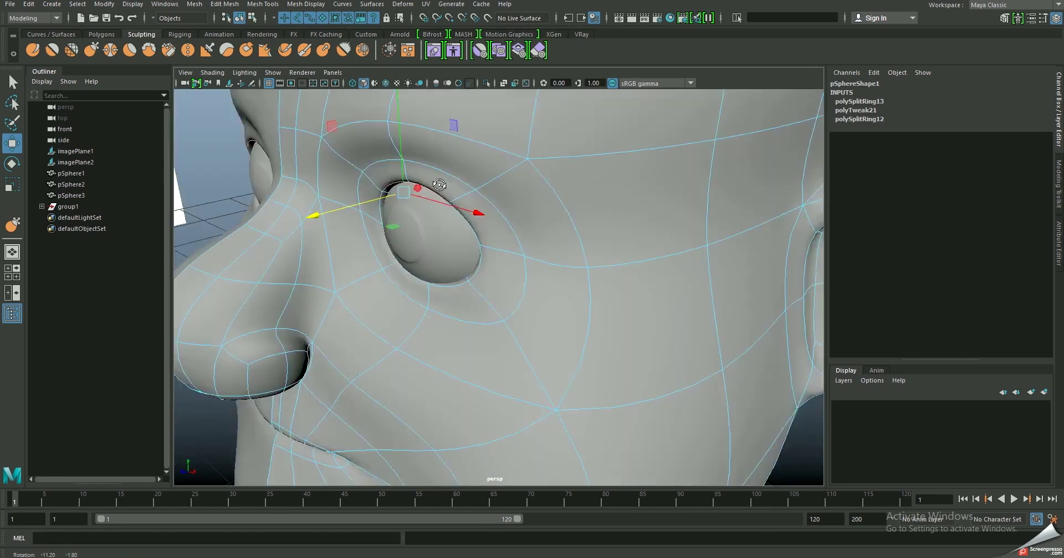
left_click_drag(438, 114, 443, 121)
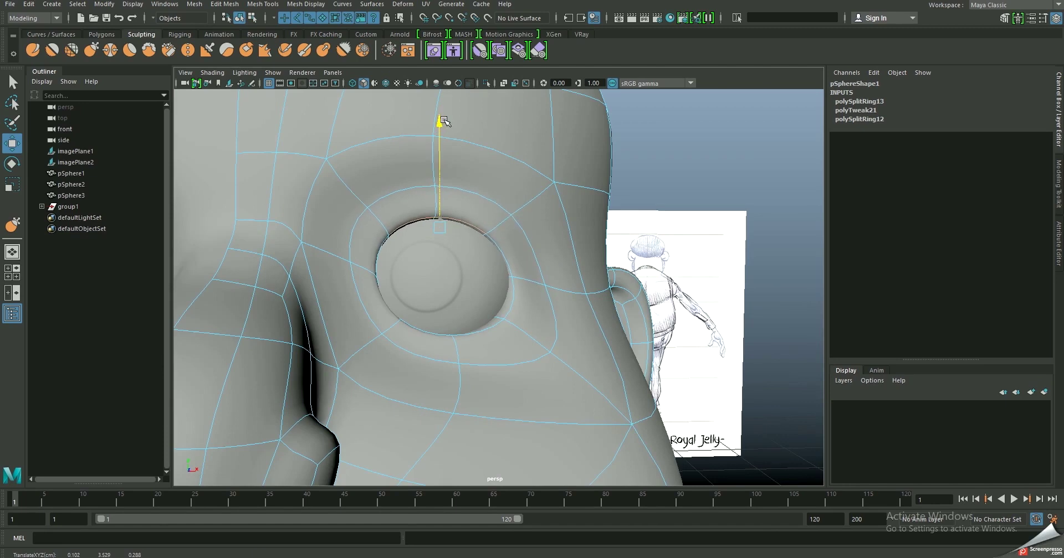
left_click_drag(537, 230, 501, 289, "alt")
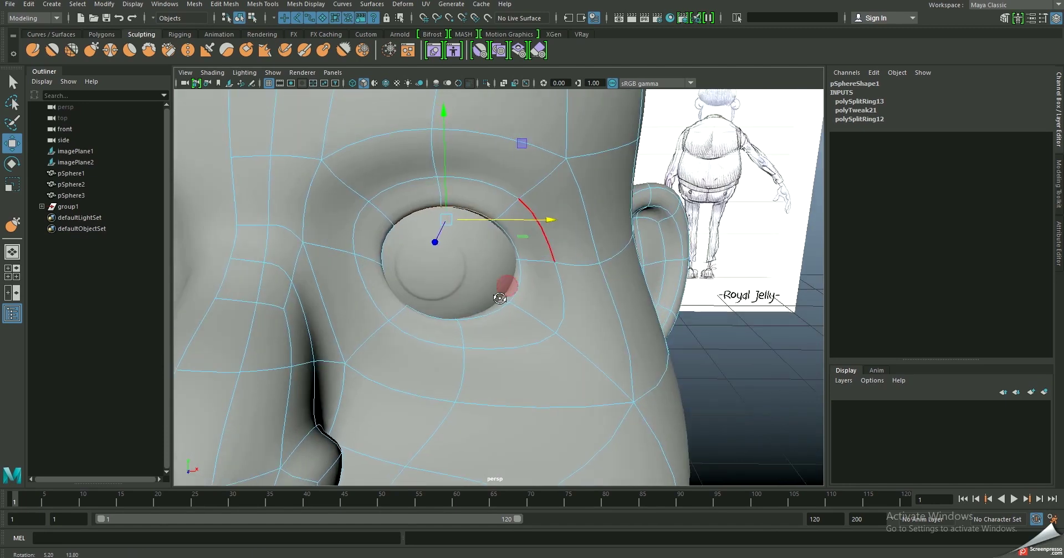
left_click_drag(593, 288, 579, 287)
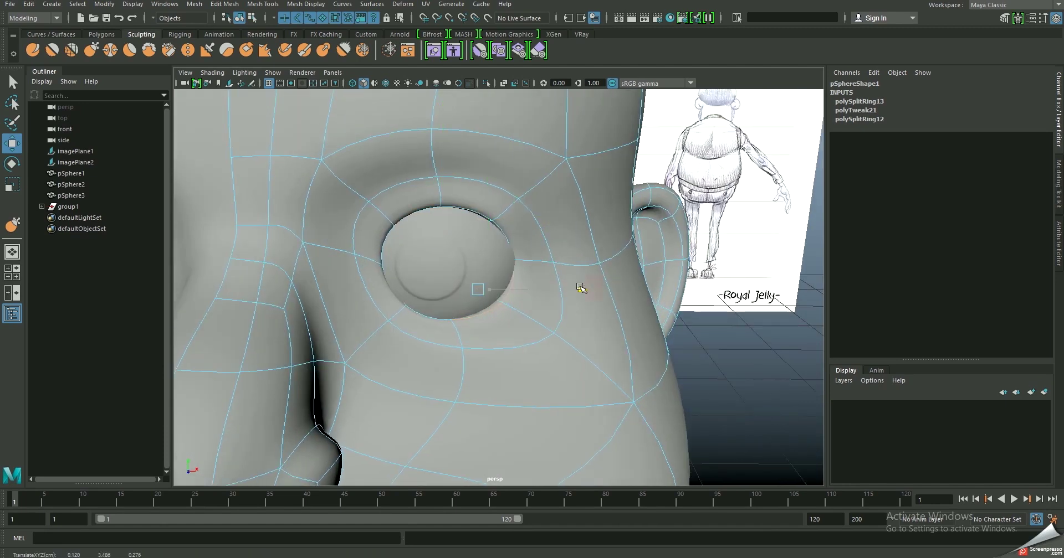
left_click(477, 319)
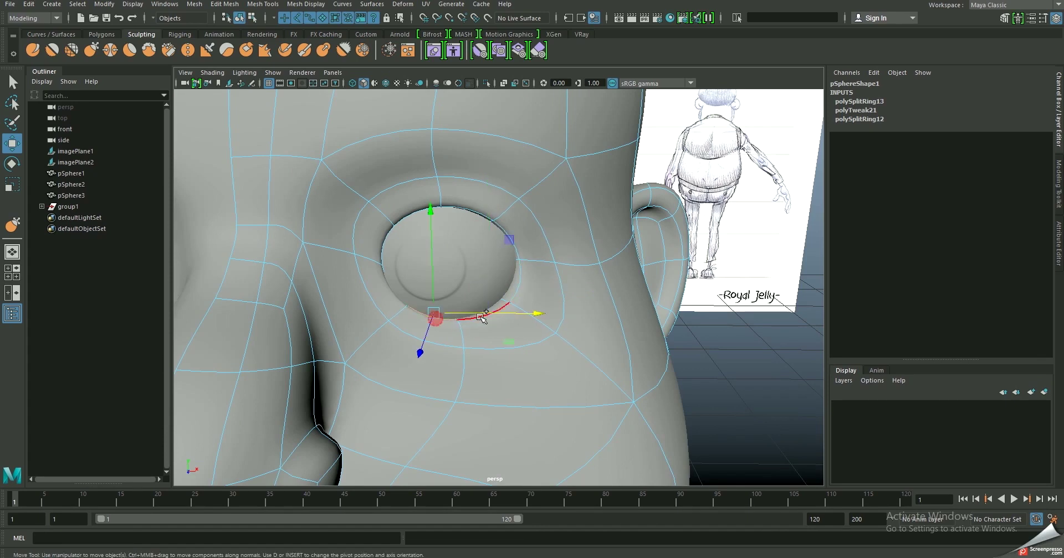
left_click_drag(534, 317, 546, 311)
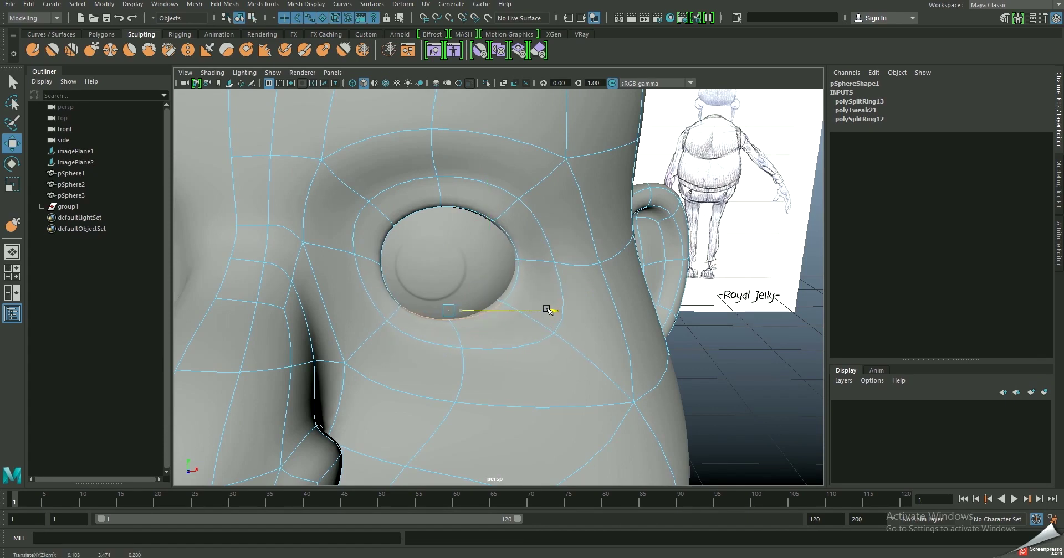
- Pull points below the eye rim and near the nose down and to the right
left_click(481, 336)
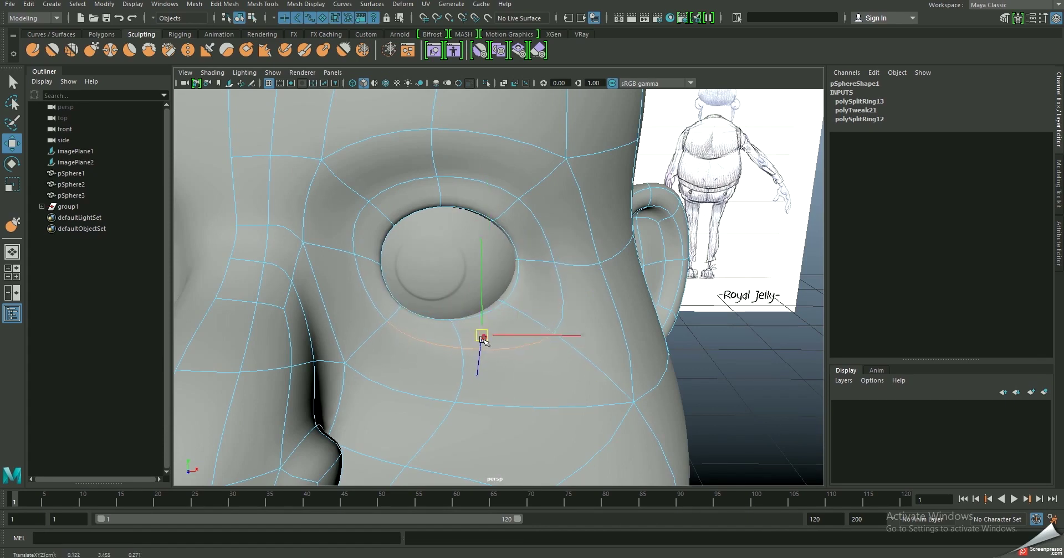
scroll(479, 343, "down", 3)
mouse_move(451, 361)
left_mouse_down("alt")
mouse_move(414, 271)
mouse_move(440, 249)
left_mouse_up("alt")
scroll(414, 272, "up", 2)
left_click(436, 245)
scroll(423, 200, "up", 3)
scroll(416, 183, "down", 1)
left_click_drag(430, 125, 431, 199)
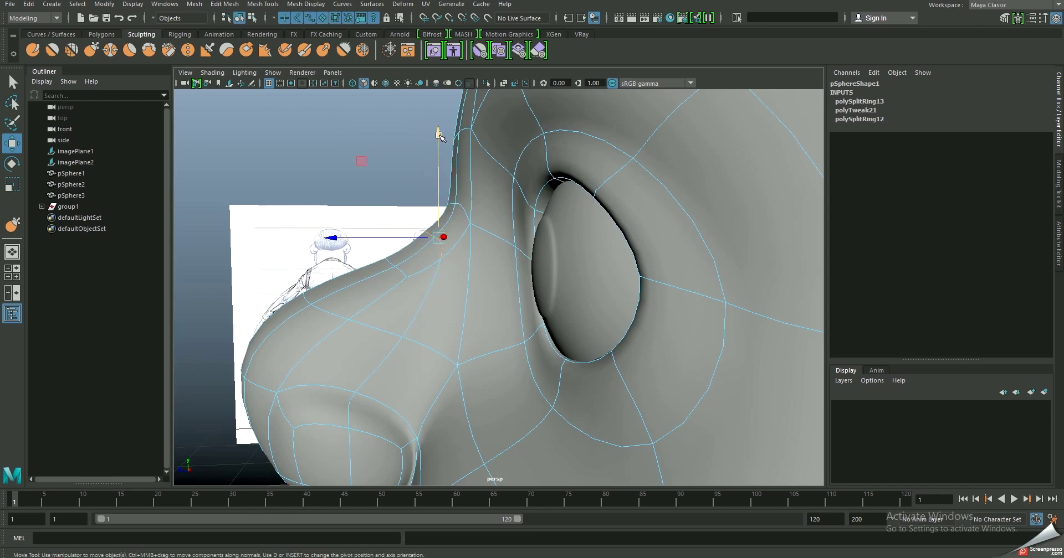
left_click_drag(439, 135, 440, 147)
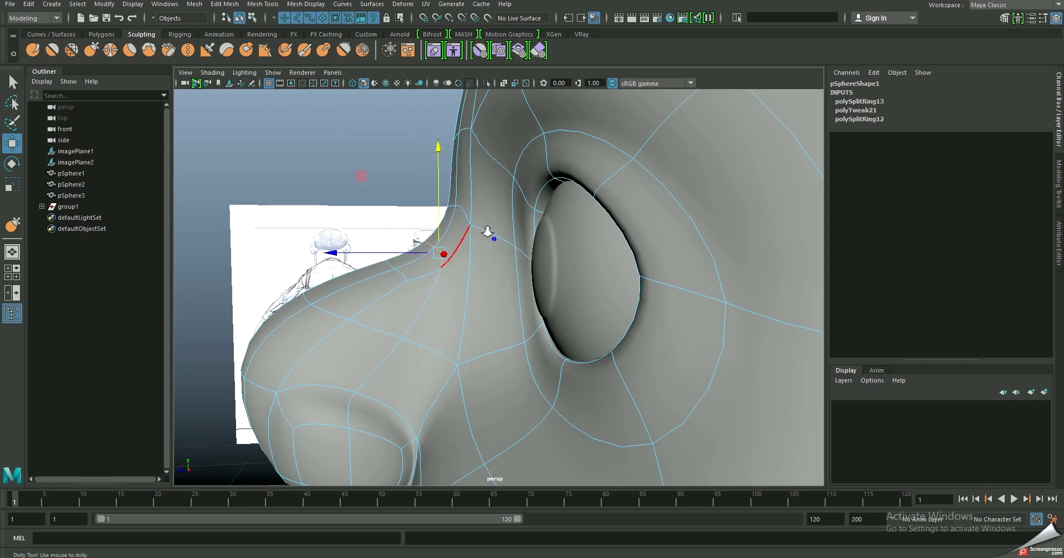
- Push a brow point above the eye back in depth, then reselect the whole head pSphere1
right_click_drag(487, 231, 488, 221, "alt")
left_click(525, 191)
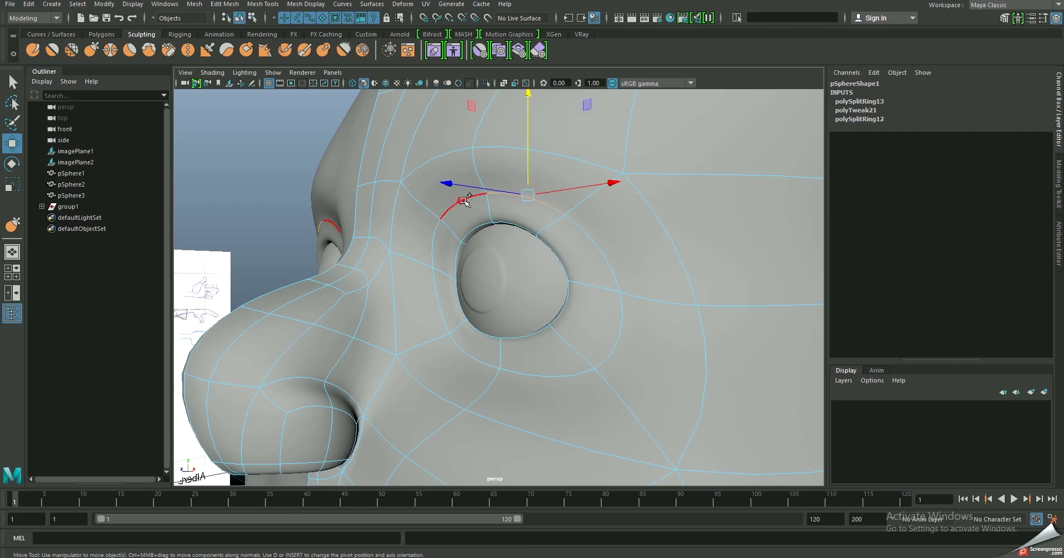
left_click_drag(447, 183, 438, 187)
scroll(431, 184, "down", 5)
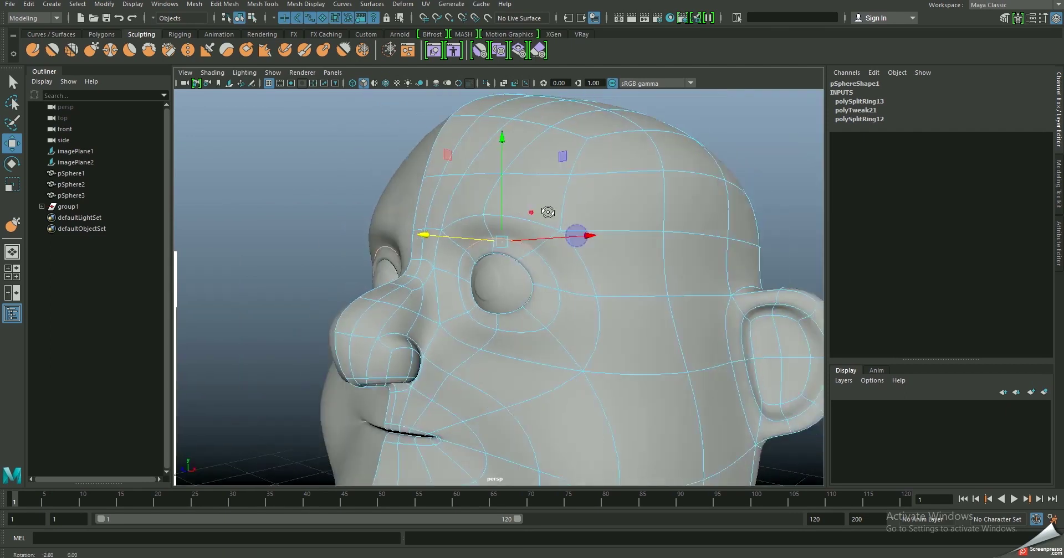
left_click_drag(546, 209, 501, 167, "alt")
key("F8")
scroll(511, 194, "down", 2)
scroll(510, 194, "up", 2)
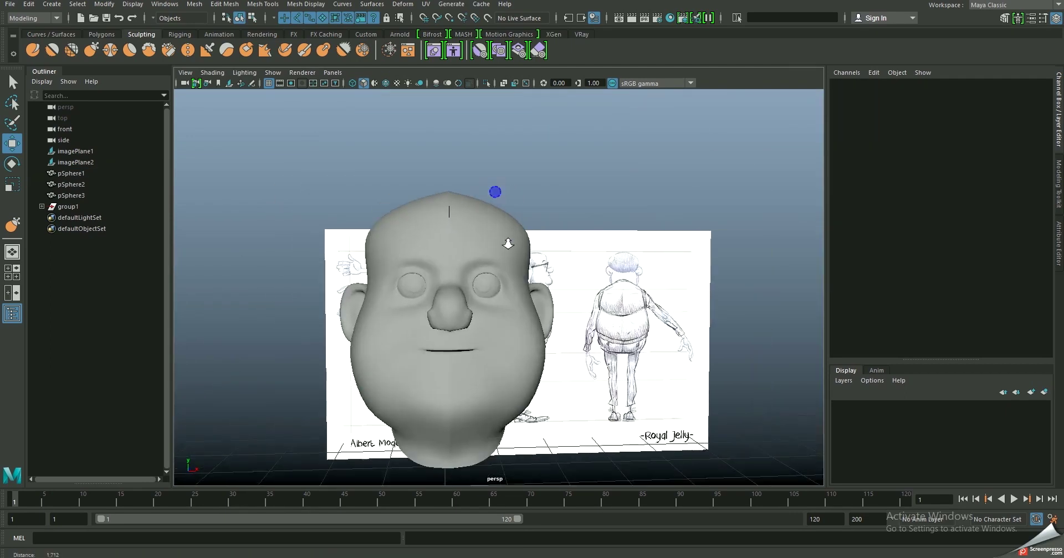
left_click_drag(506, 240, 542, 264, "alt")
scroll(440, 278, "up", 1)
left_click(487, 295)
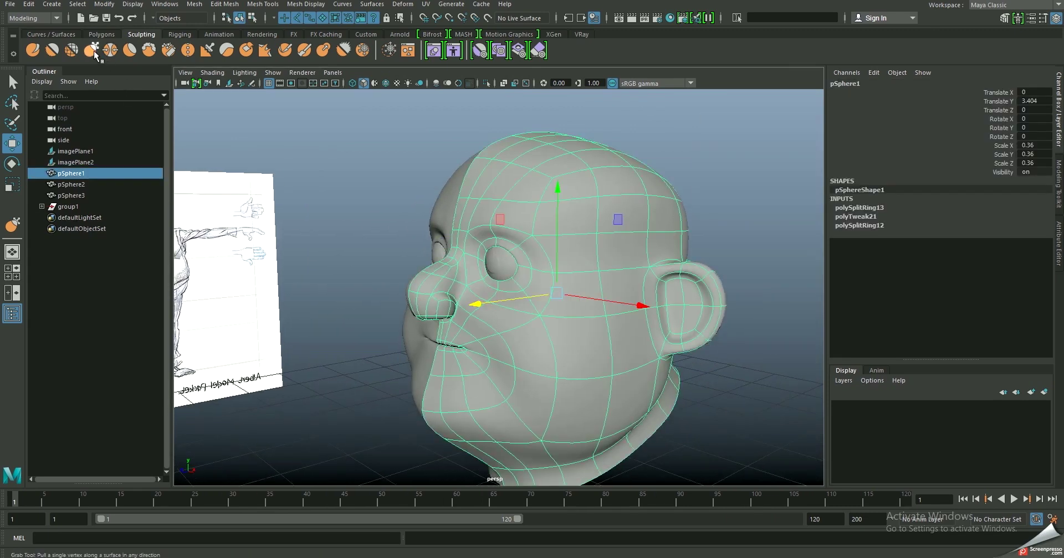
- Pick the Grab sculpt brush and shrink its size
key("y")
scroll(485, 314, "up", 1)
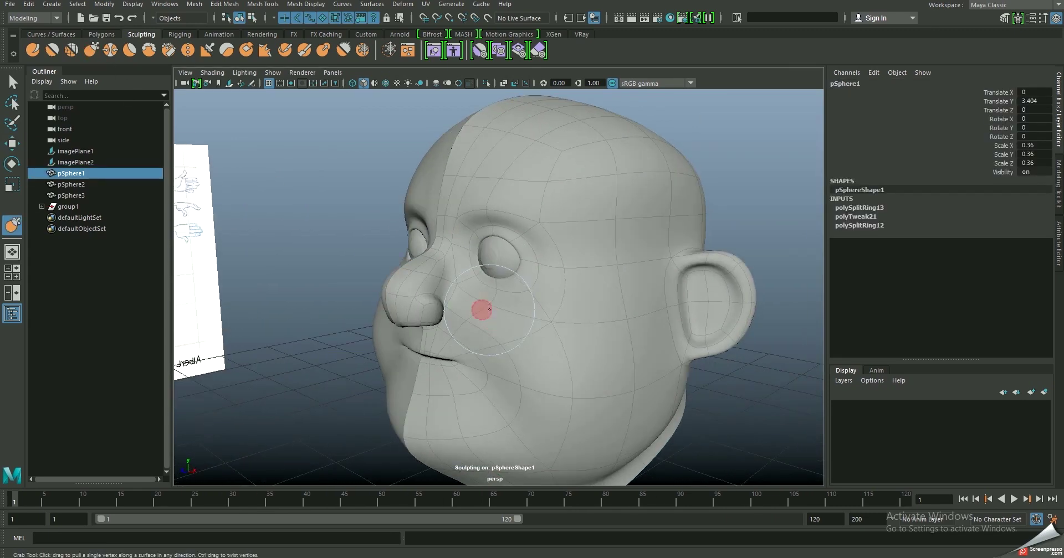
left_click_drag(515, 317, 510, 304, "alt")
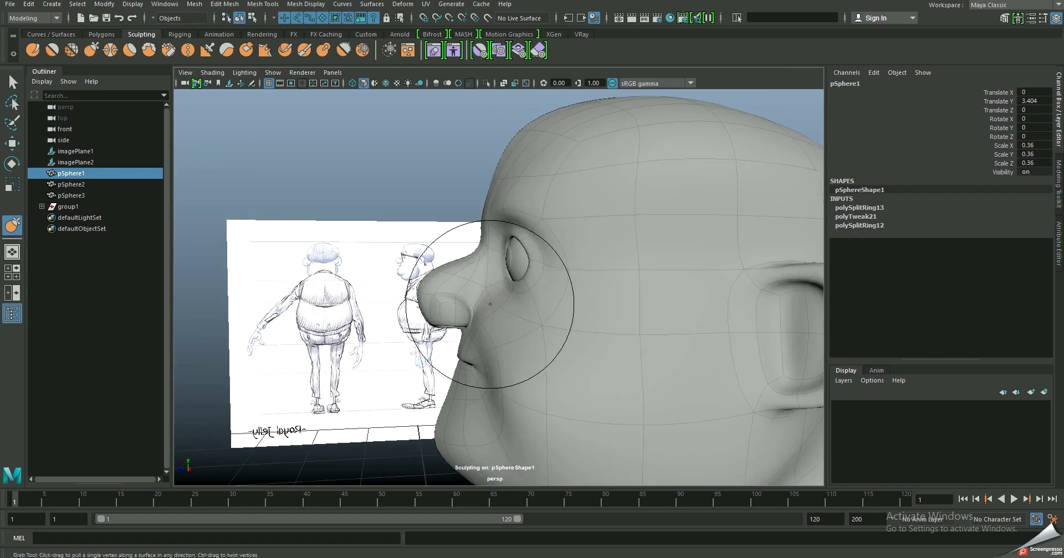
mouse_move(507, 314)
left_mouse_down()
mouse_move(491, 315)
mouse_move(517, 304)
mouse_move(537, 315)
mouse_move(537, 291)
mouse_move(580, 294)
mouse_move(487, 316)
mouse_move(494, 323)
left_mouse_up()
- Show the low-poly cage and insert an edge loop down the side of the face
key("1")
key("w")
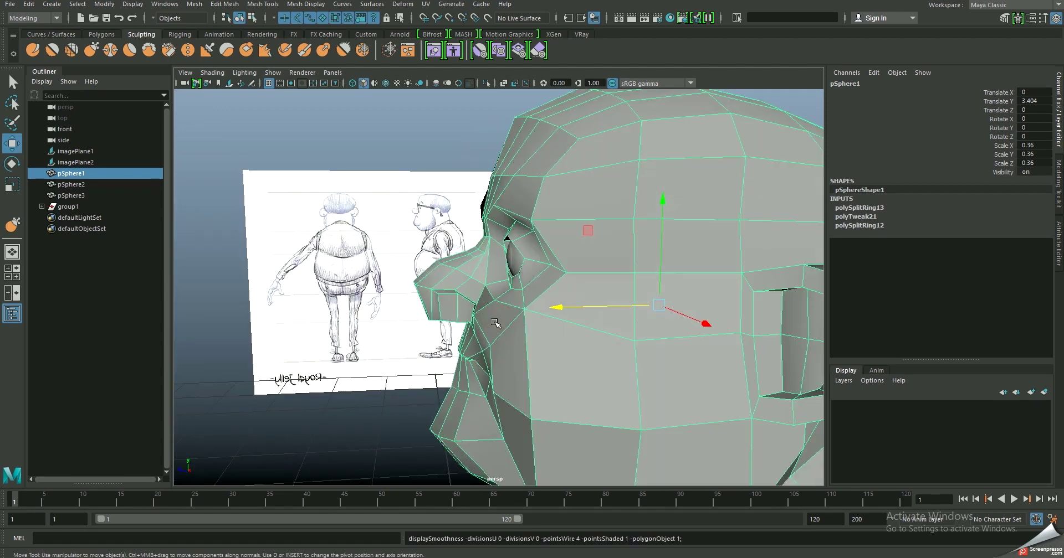
right_click(471, 295)
right_click_drag(471, 283, 476, 283, "shift")
left_click(467, 285)
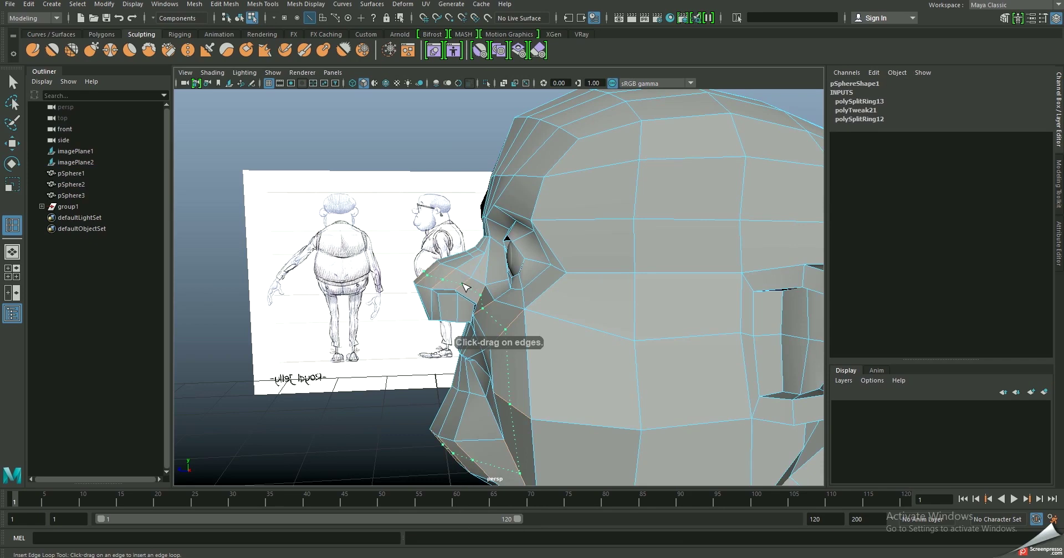
key("w")
mouse_move(467, 286)
left_mouse_down("alt")
mouse_move(514, 290)
mouse_move(438, 268)
mouse_move(452, 306)
left_mouse_up("alt")
- Save the scene twice, dismissing the save warnings, and reselect the whole head object
key("q")
key("ctrl+s")
left_click(506, 288)
key("ctrl+s")
left_click(505, 288)
key("w")
key("F8")
left_click(444, 288)
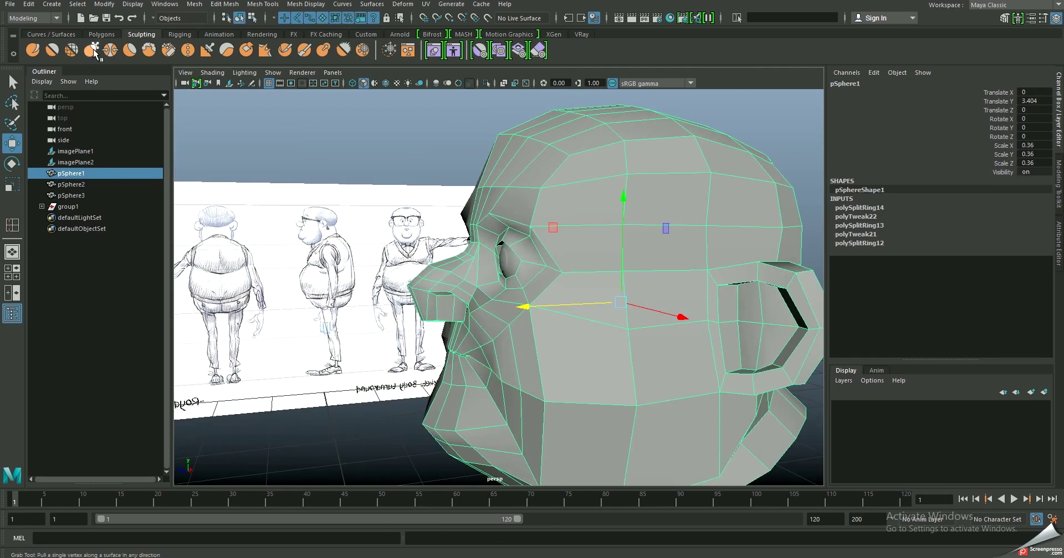
- Try Grab and Relax sculpt strokes around the eye and cheek, undoing them, with smooth preview on
left_click(92, 51)
left_click_drag(558, 404, 542, 348, "alt")
key("ctrl+z")
key("ctrl+z")
left_click(71, 50)
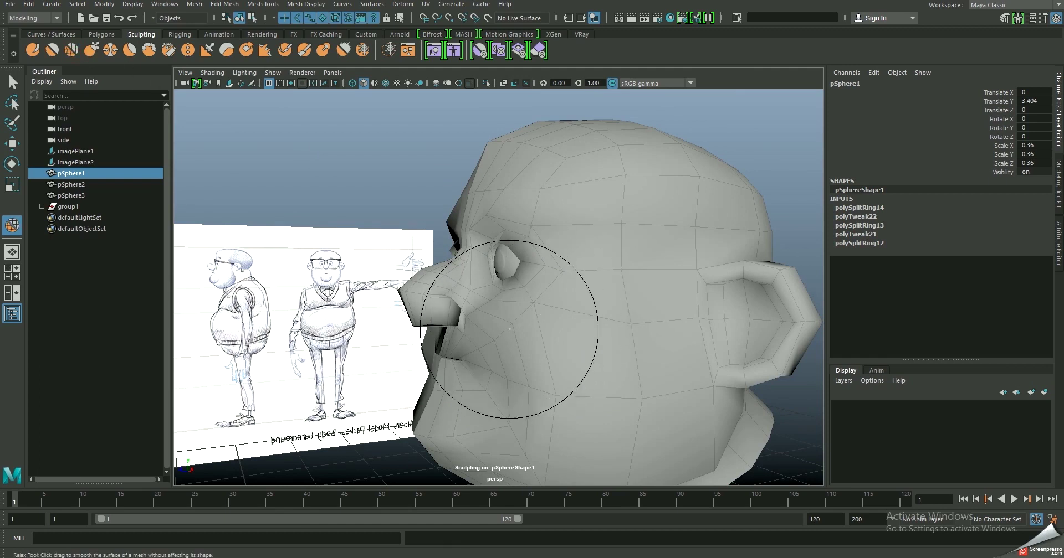
key("ctrl+z")
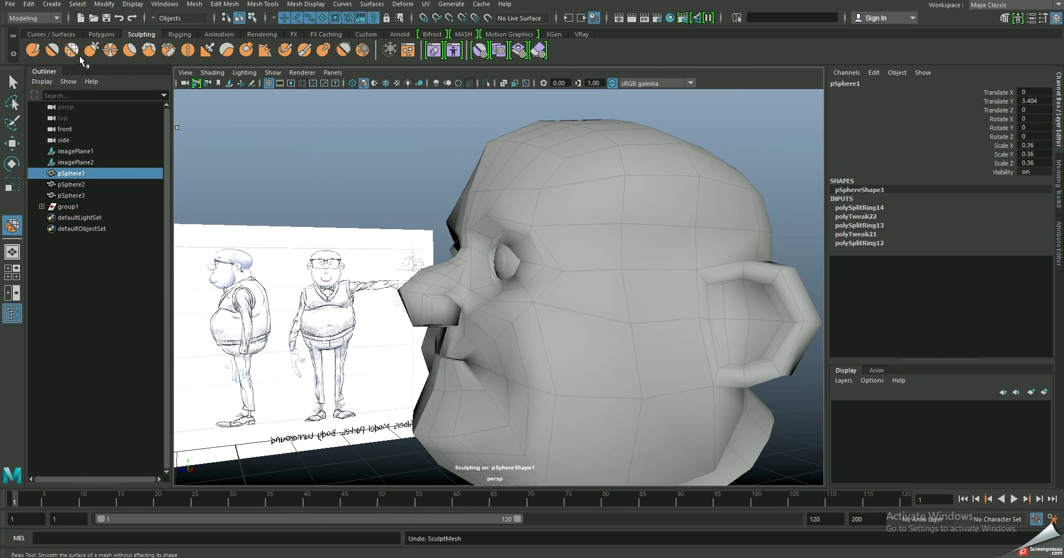
left_click(92, 51)
key("3")
mouse_move(653, 338)
left_mouse_down("alt")
mouse_move(506, 335)
mouse_move(511, 348)
left_mouse_up("alt")
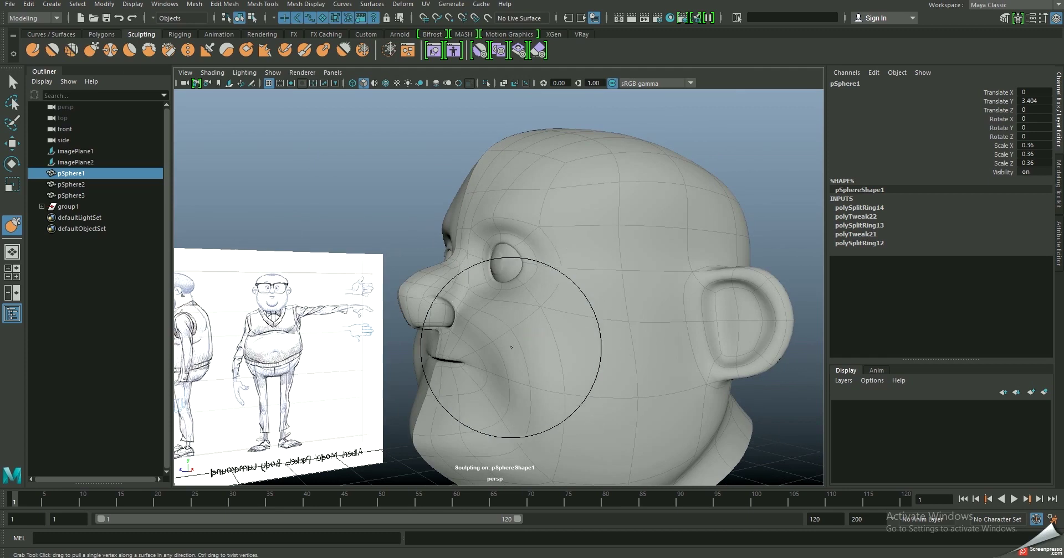
left_click(73, 51)
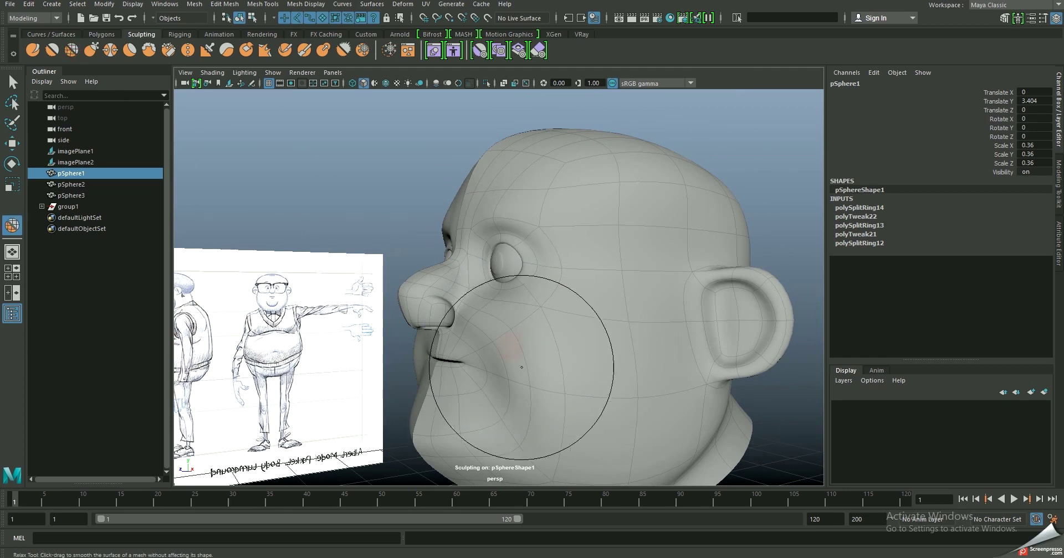
left_click(96, 51)
- Shrink the Grab brush, zoom in on the nose, and switch to the low-poly cage with the Move tool
left_click_drag(546, 333, 489, 306, "alt")
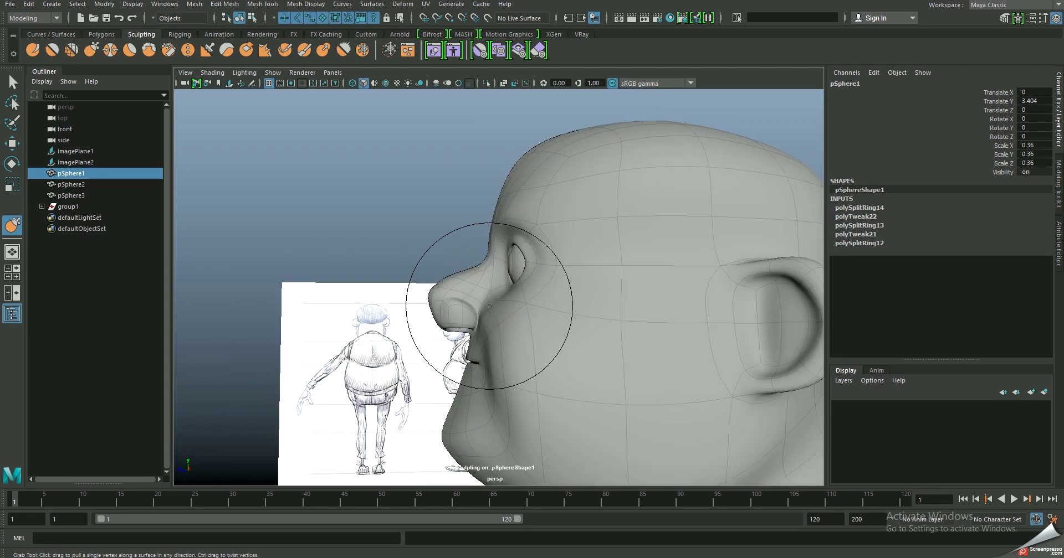
left_click_drag(448, 310, 453, 307)
right_click_drag(400, 304, 513, 322, "alt")
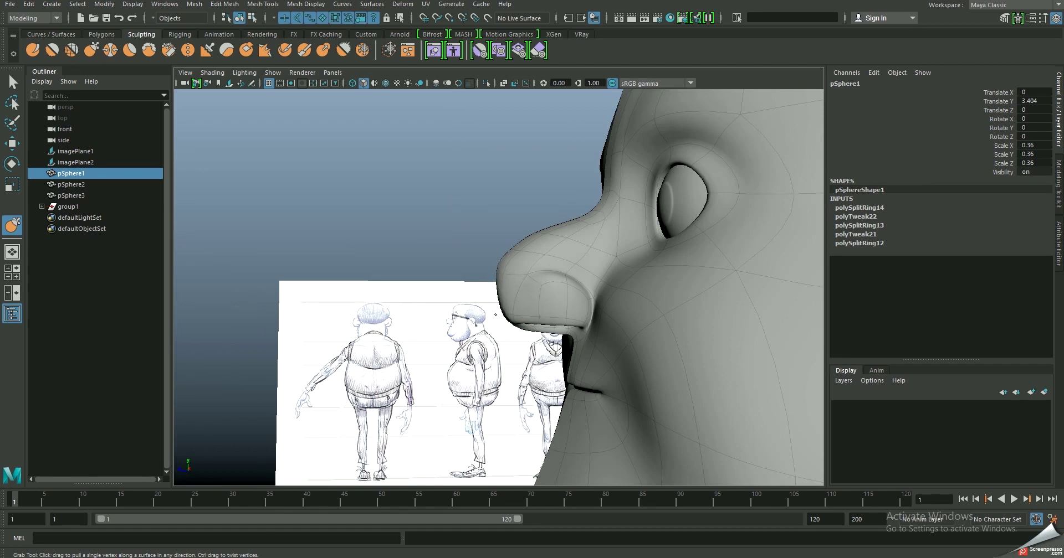
mouse_move(542, 306)
left_mouse_down("alt")
mouse_move(569, 270)
mouse_move(527, 225)
left_mouse_up("alt")
key("w")
key("1")
mouse_move(518, 288)
left_mouse_down("alt")
mouse_move(494, 278)
mouse_move(487, 304)
mouse_move(507, 261)
left_mouse_up("alt")
mouse_move(610, 308)
left_mouse_down("alt")
mouse_move(572, 279)
mouse_move(543, 230)
mouse_move(506, 257)
mouse_move(537, 261)
mouse_move(544, 243)
mouse_move(601, 233)
mouse_move(579, 250)
left_mouse_up("alt")
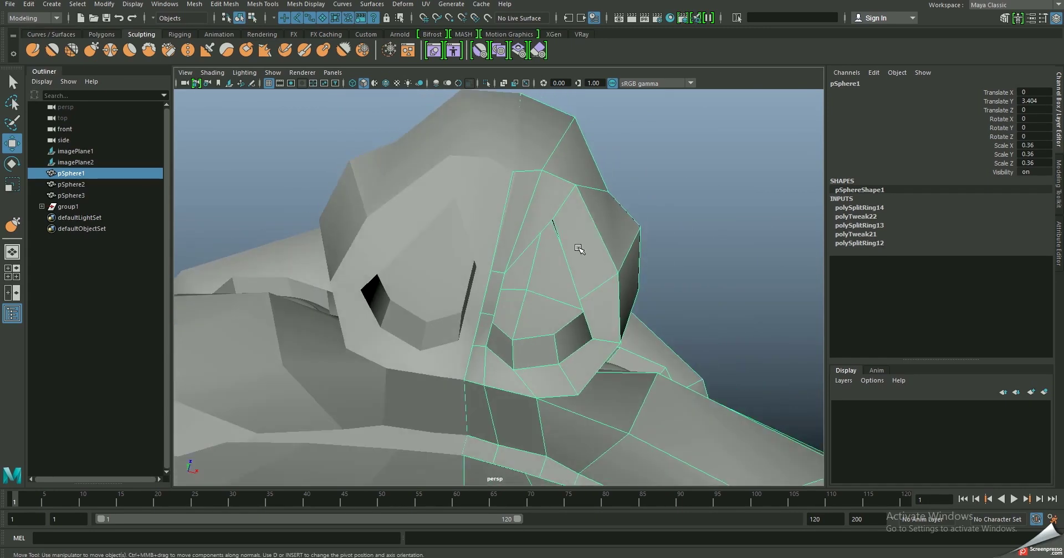
- Widen the nostril opening, then scale its edge loop down and push it inward into a short tube
key("F9")
left_click(588, 294)
mouse_move(588, 293)
left_mouse_down()
mouse_move(601, 286)
mouse_move(465, 240)
mouse_move(474, 227)
mouse_move(475, 242)
mouse_move(575, 275)
mouse_move(507, 258)
left_mouse_up()
key("F10")
double_click(475, 243)
key("r")
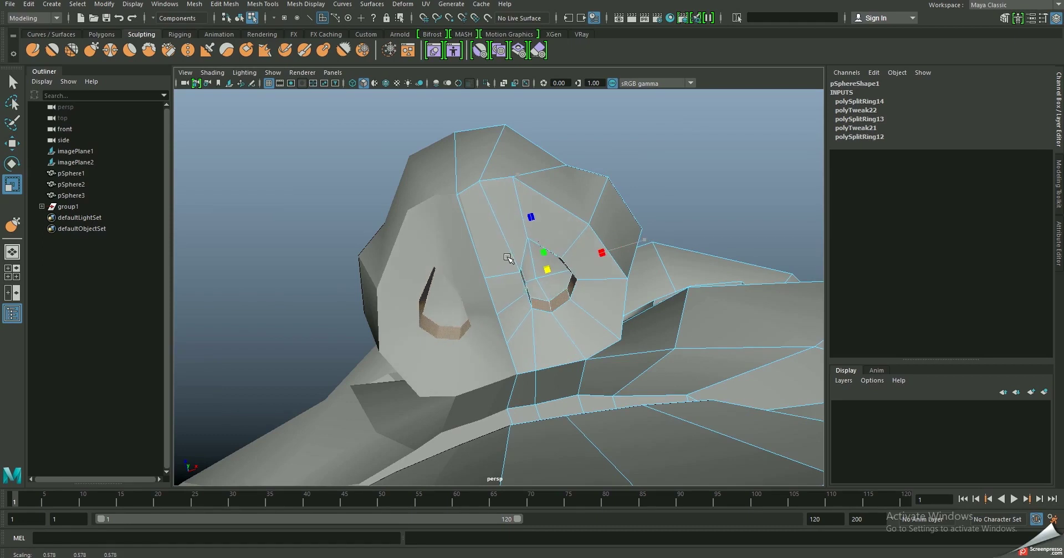
key("w")
mouse_move(517, 173)
left_mouse_down()
mouse_move(542, 255)
mouse_move(552, 188)
mouse_move(563, 204)
mouse_move(553, 232)
mouse_move(610, 191)
left_mouse_up()
- Insert an edge loop across the nose, slide it, and adjust vertices on the nose top and bridge
key("1")
key("F8")
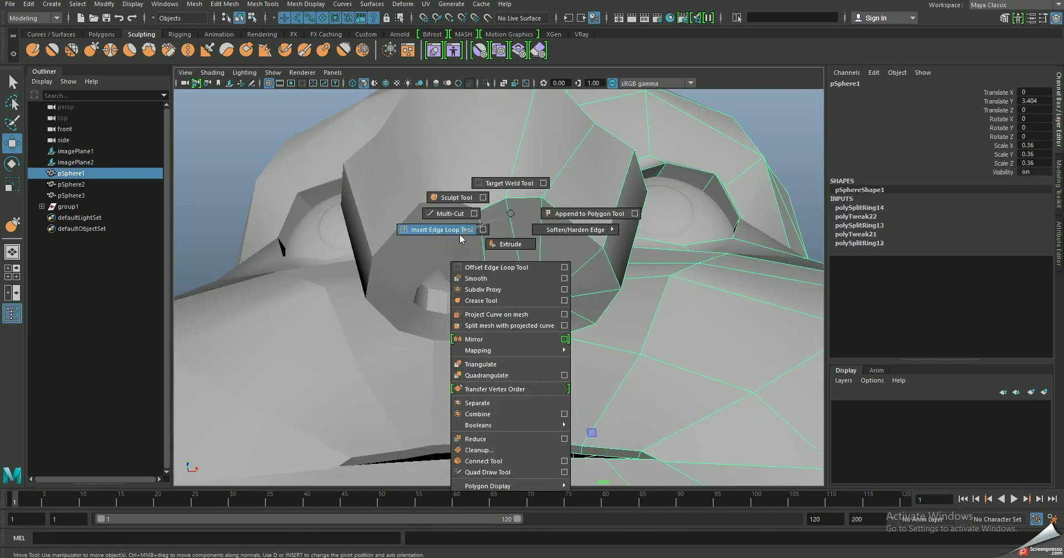
right_click_drag(494, 238, 438, 231, "shift")
left_click(542, 299)
key("w")
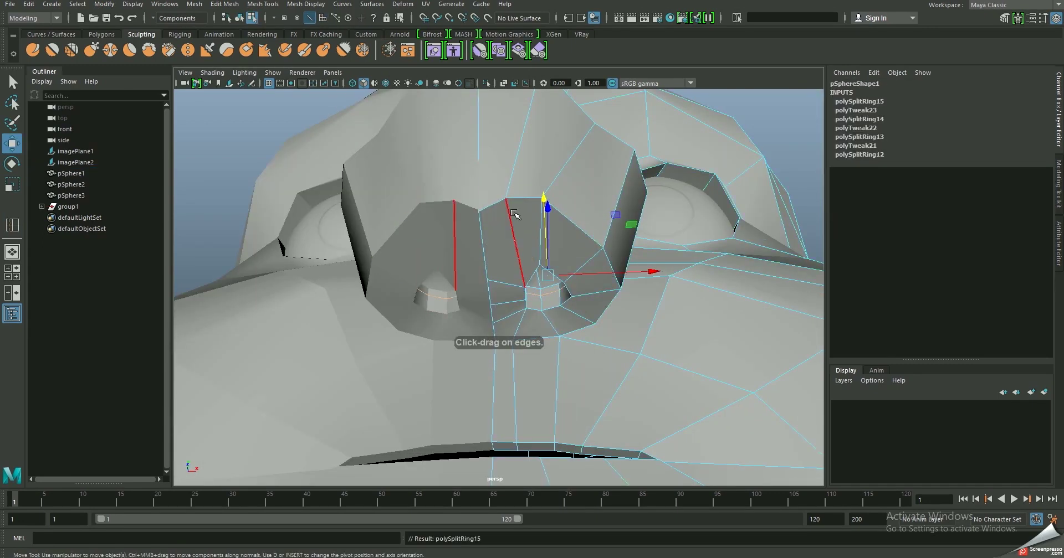
left_click_drag(541, 299, 515, 245, "alt")
mouse_move(548, 163)
left_mouse_down()
mouse_move(535, 158)
mouse_move(558, 190)
left_mouse_up()
key("F9")
mouse_move(585, 233)
left_mouse_down("alt")
mouse_move(624, 209)
mouse_move(661, 208)
left_mouse_up("alt")
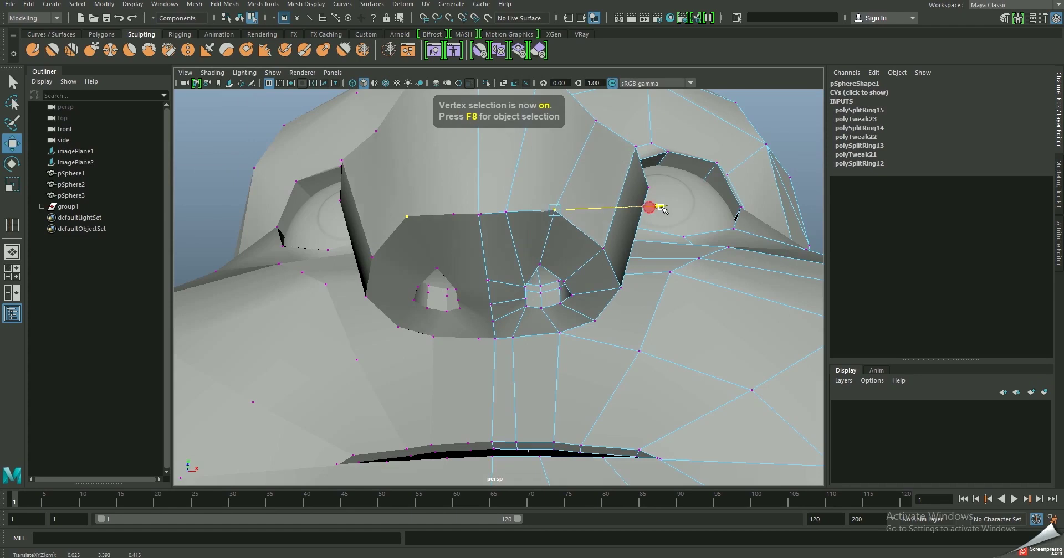
left_click_drag(550, 220, 555, 169, "alt")
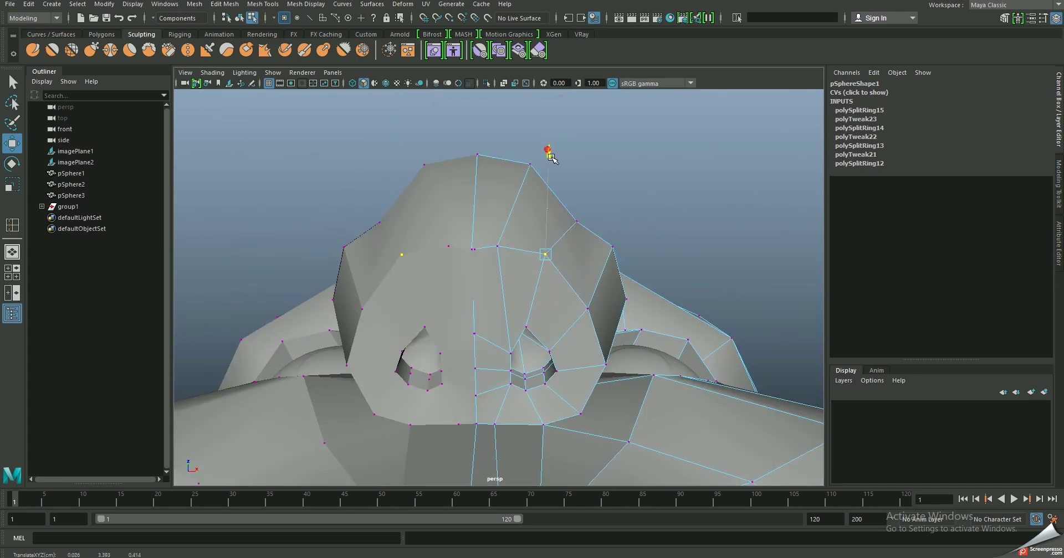
left_click(472, 248)
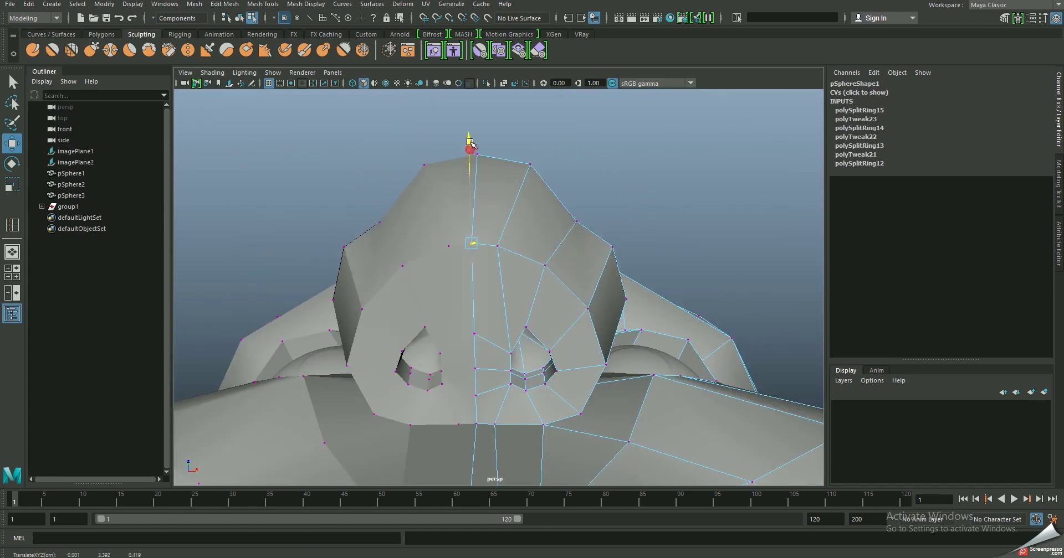
left_click_drag(597, 246, 486, 322, "alt")
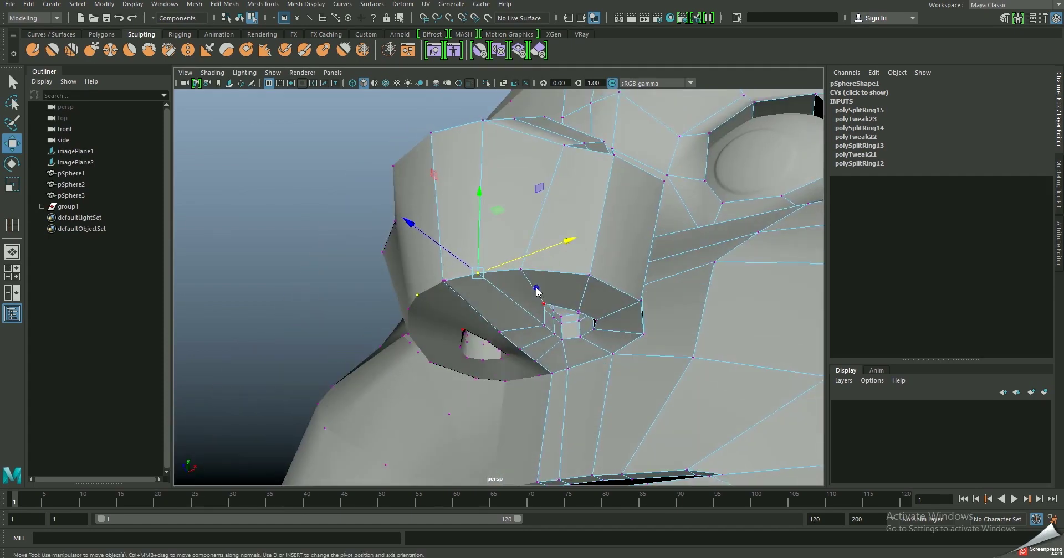
- Insert a second edge loop around the nose and shift it along the nose
key("F8")
right_click_drag(557, 247, 474, 267, "shift")
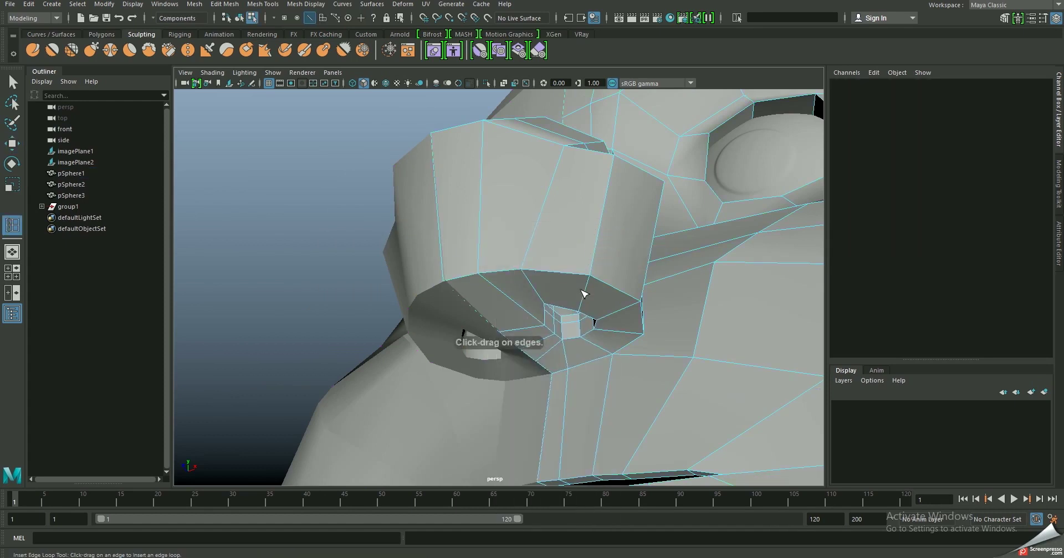
left_click(588, 299)
left_click_drag(588, 299, 574, 295, "alt")
key("w")
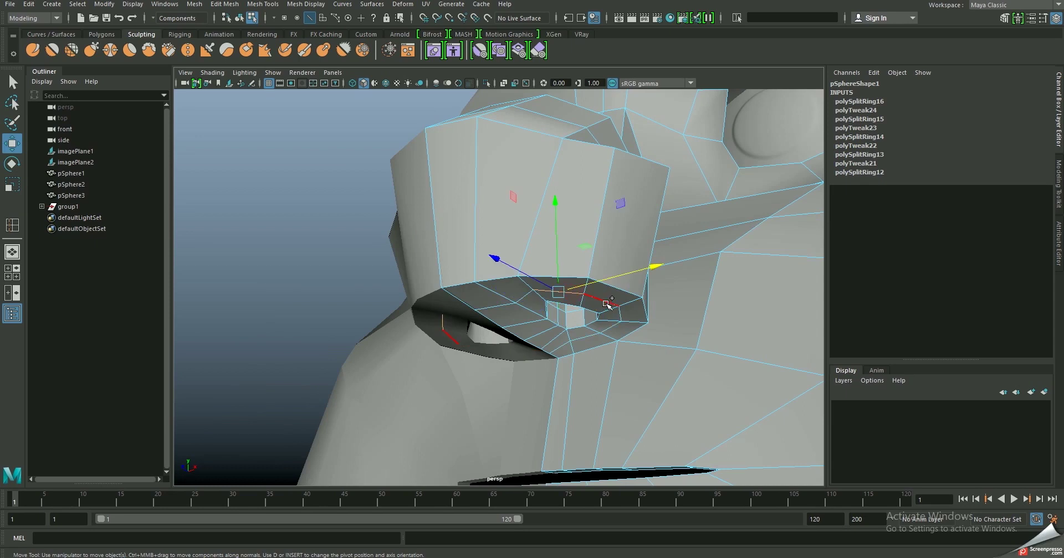
left_click_drag(568, 326, 621, 326, "alt")
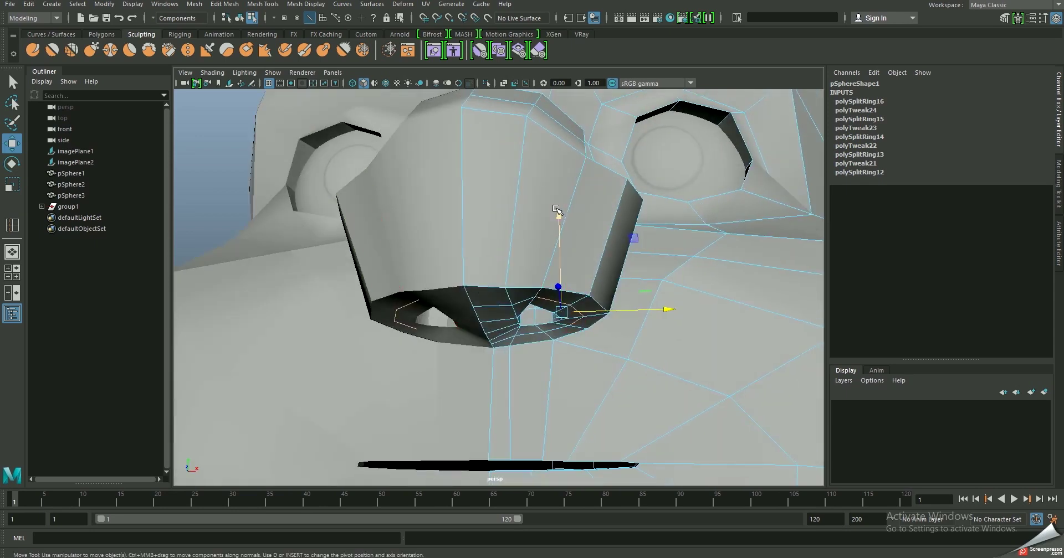
left_click_drag(559, 222, 561, 215)
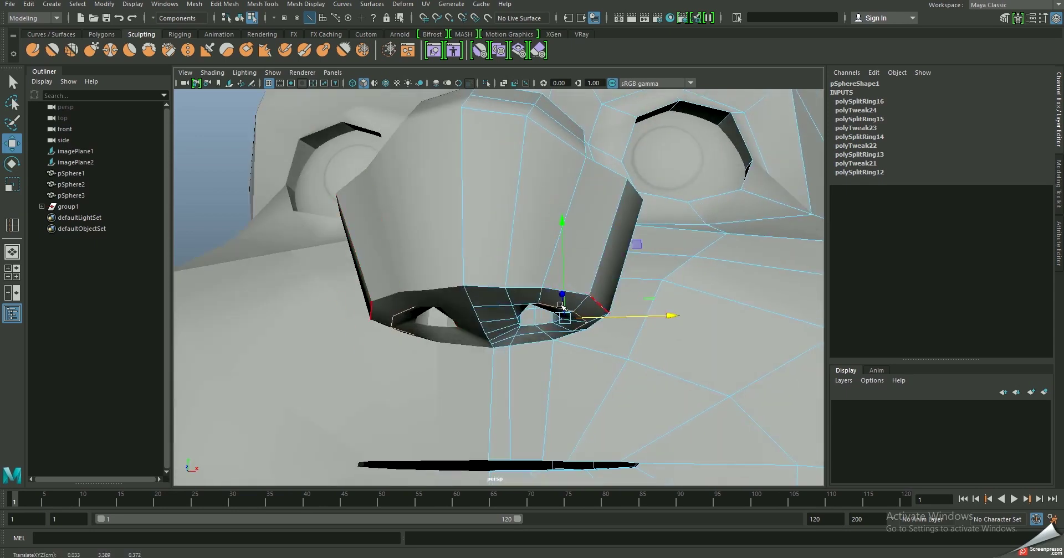
- Preview the head smoothed against the side sketch and reselect the head mesh pSphere1
right_click_drag(492, 244, 550, 234)
key("3")
left_click_drag(581, 255, 503, 231, "alt")
left_click(397, 228)
mouse_move(396, 228)
left_mouse_down("alt")
mouse_move(523, 266)
mouse_move(528, 244)
mouse_move(506, 233)
mouse_move(501, 249)
mouse_move(516, 259)
mouse_move(482, 227)
left_mouse_up("alt")
left_click(523, 265)
- On the low-poly cage, insert a new edge loop under the nose
key("1")
right_click_drag(482, 228, 438, 231)
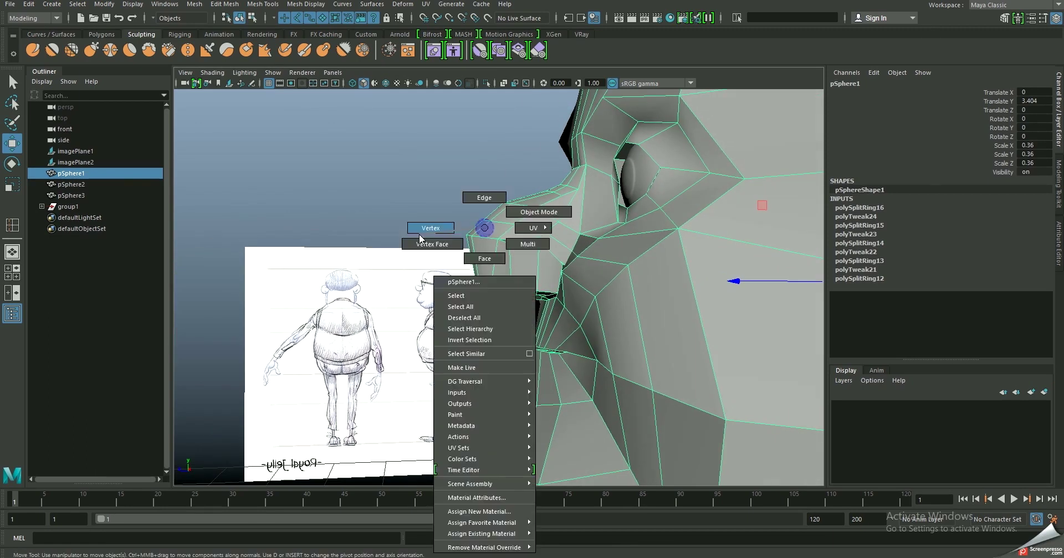
mouse_move(438, 231)
left_mouse_down()
mouse_move(472, 249)
mouse_move(535, 237)
left_mouse_up()
right_click_drag(541, 237, 547, 233)
right_click_drag(636, 142, 656, 123)
right_click_drag(493, 216, 437, 217, "shift")
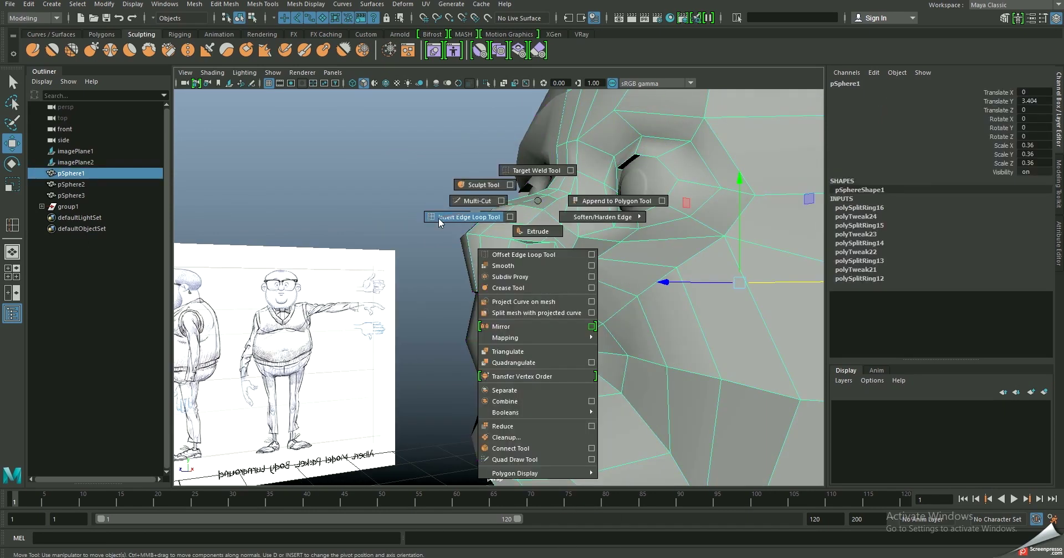
left_click(509, 268)
key("w")
left_click_drag(509, 268, 576, 277, "alt")
- In a zoomed, shaded full-size side view, pull the front row of nose-tip vertices forward
key("space")
key("space")
scroll(499, 244, "up", 3)
scroll(498, 244, "up", 3)
scroll(499, 244, "up", 3)
scroll(498, 243, "up", 3)
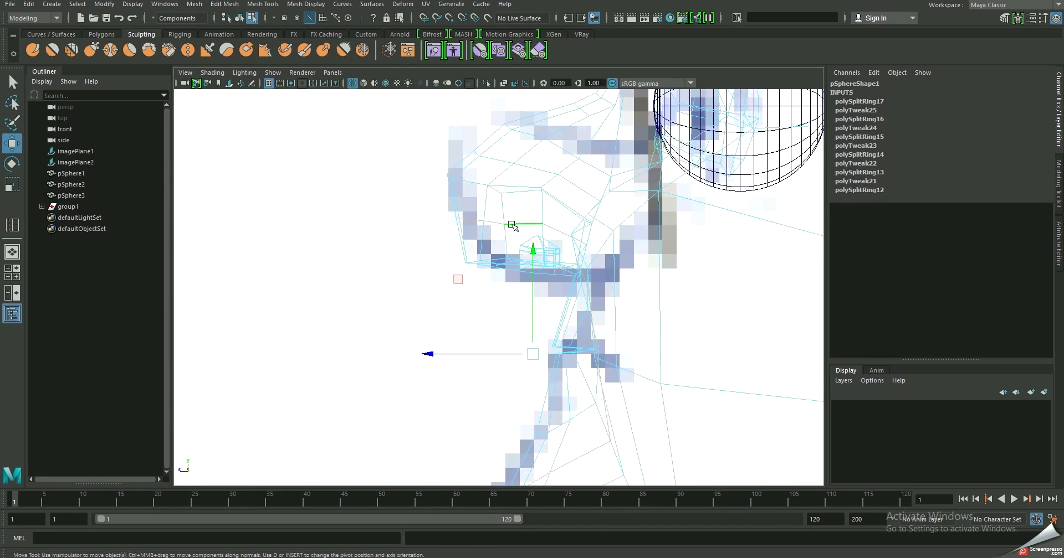
key("5")
key("F9")
middle_click_drag(499, 244, 499, 260, "alt")
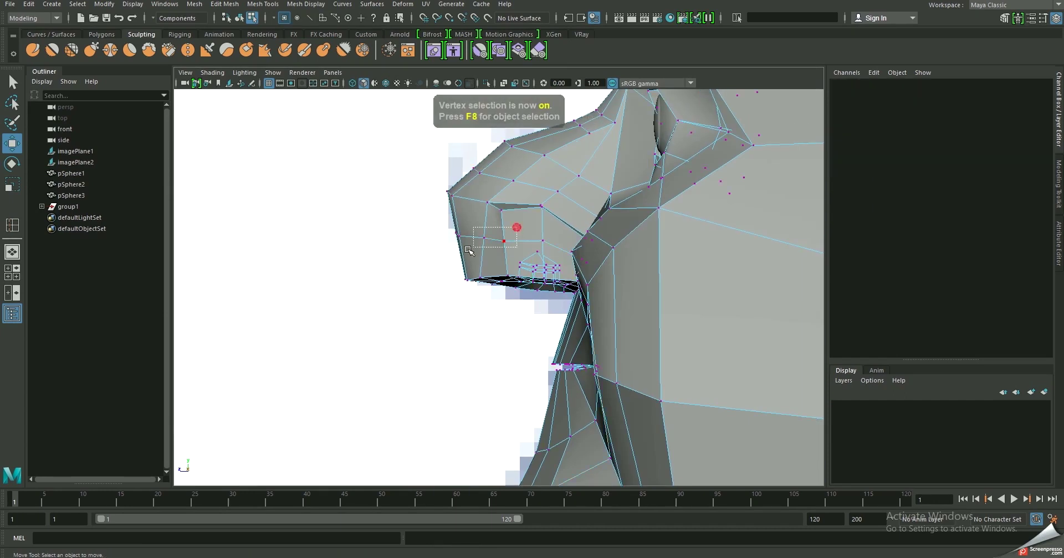
left_click_drag(528, 218, 452, 251)
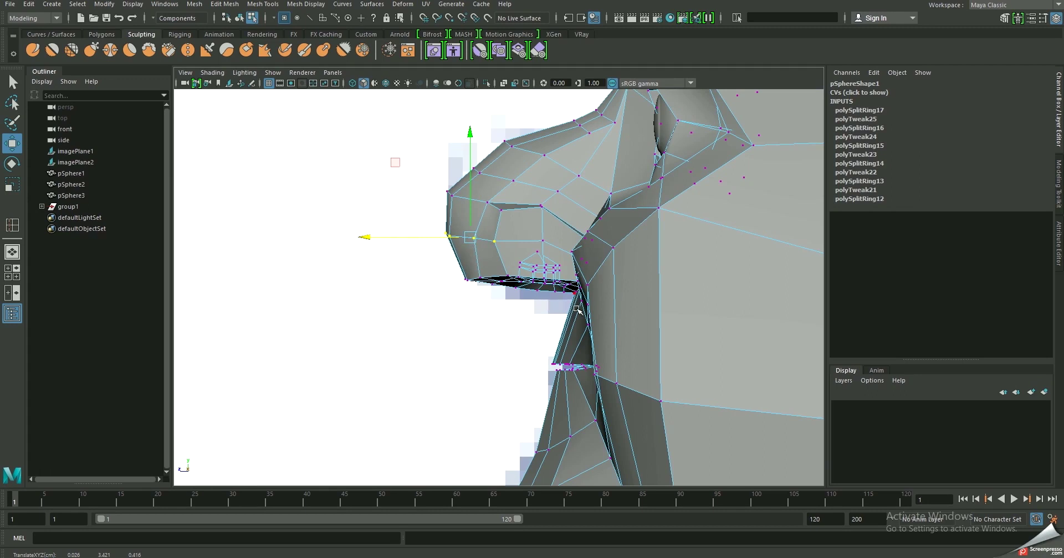
left_click_drag(569, 308, 659, 240, "alt")
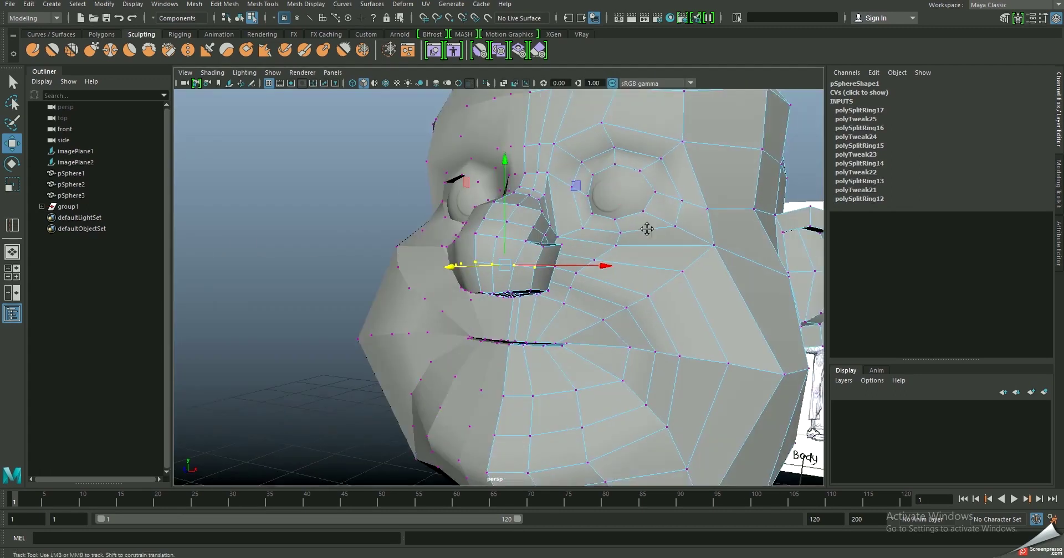
right_click_drag(659, 240, 700, 213)
- With the Relax brush on the smoothed head, smooth the cheek and soften the mouth crease under the nose
key("3")
left_click_drag(553, 261, 499, 275, "alt")
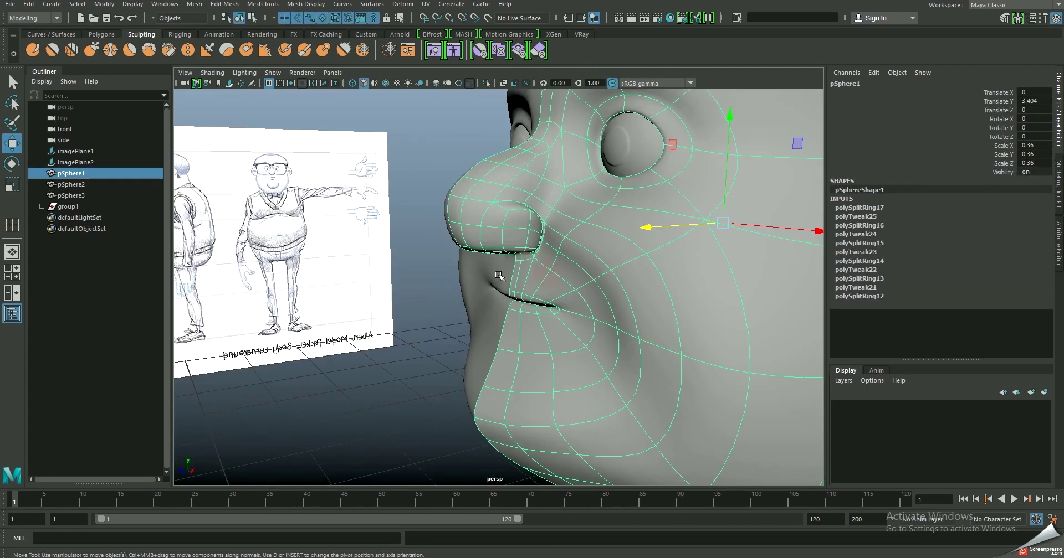
left_click(71, 50)
left_click_drag(629, 265, 587, 247, "alt")
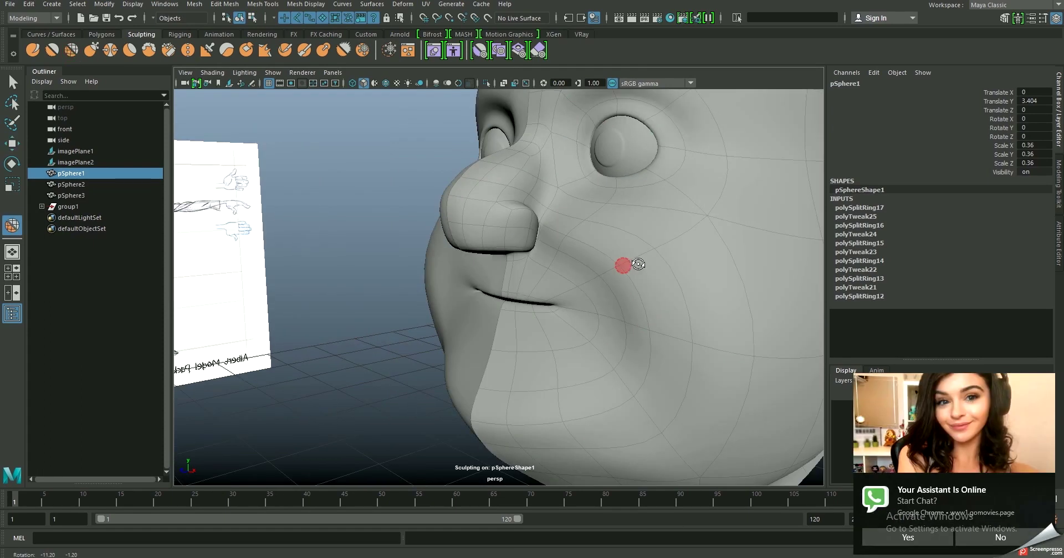
left_click(1045, 484)
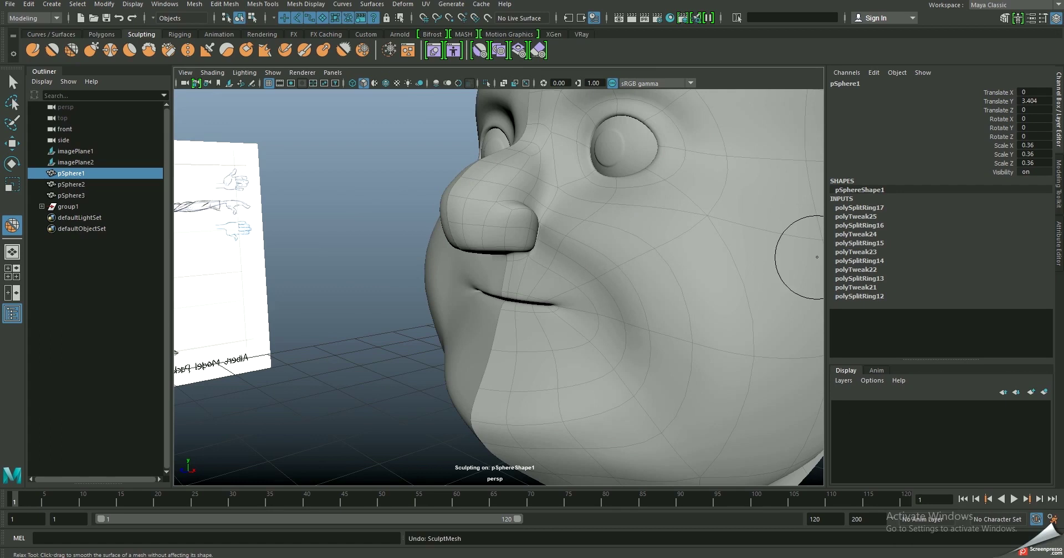
mouse_move(684, 257)
left_mouse_down()
mouse_move(689, 266)
mouse_move(625, 258)
mouse_move(678, 259)
left_mouse_up()
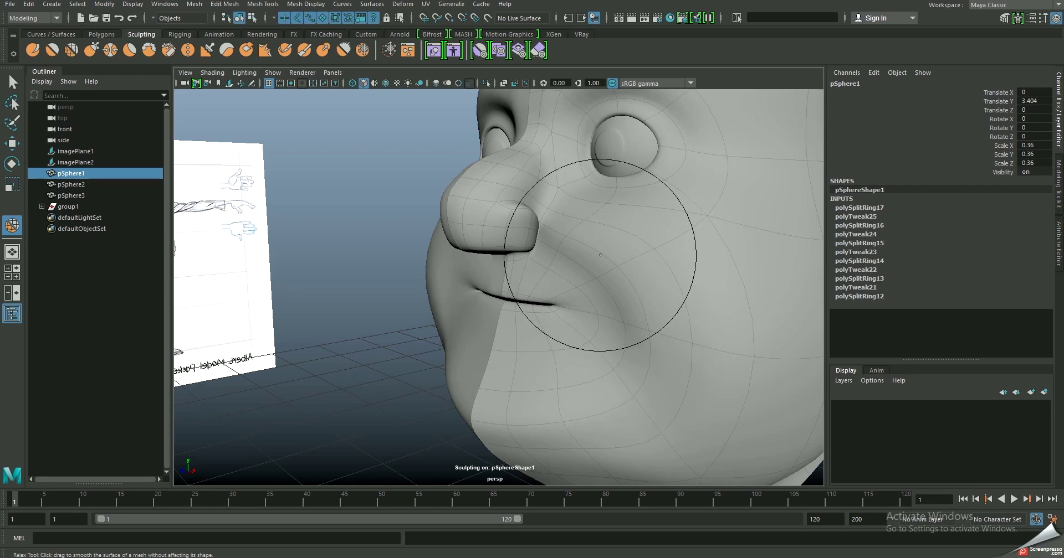
left_click_drag(641, 320, 653, 367, "shift")
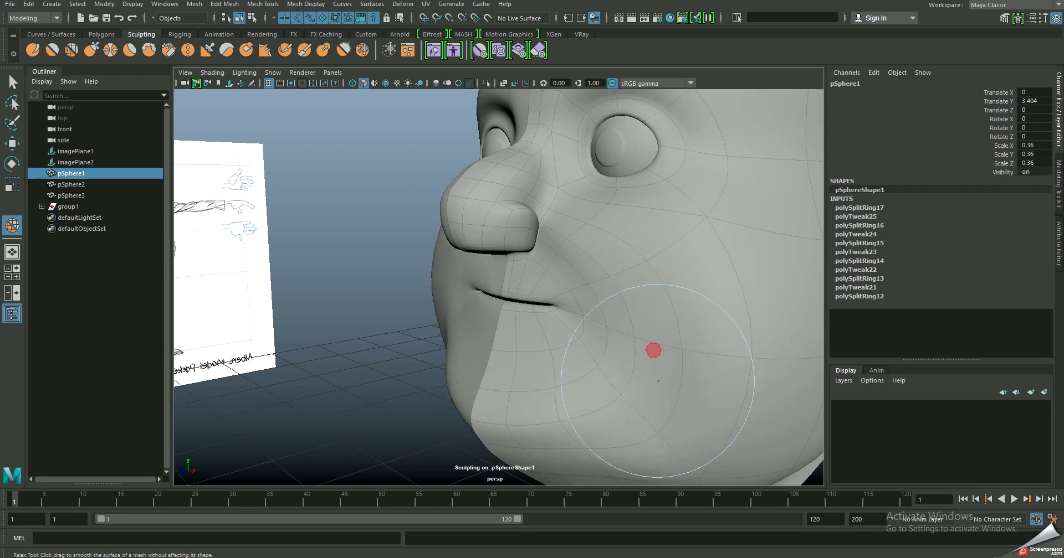
left_click_drag(662, 293, 616, 295, "alt")
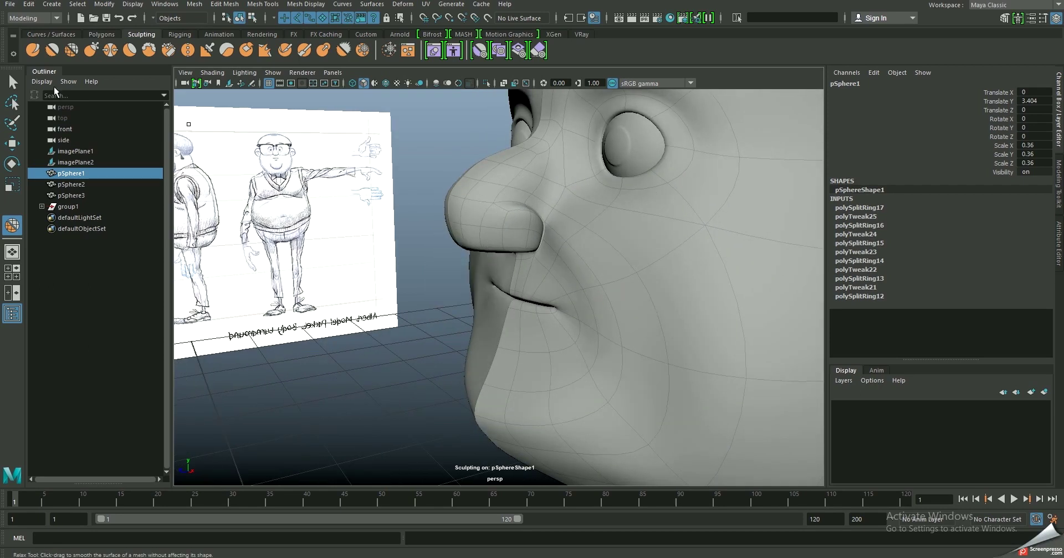
left_click_drag(550, 255, 580, 248)
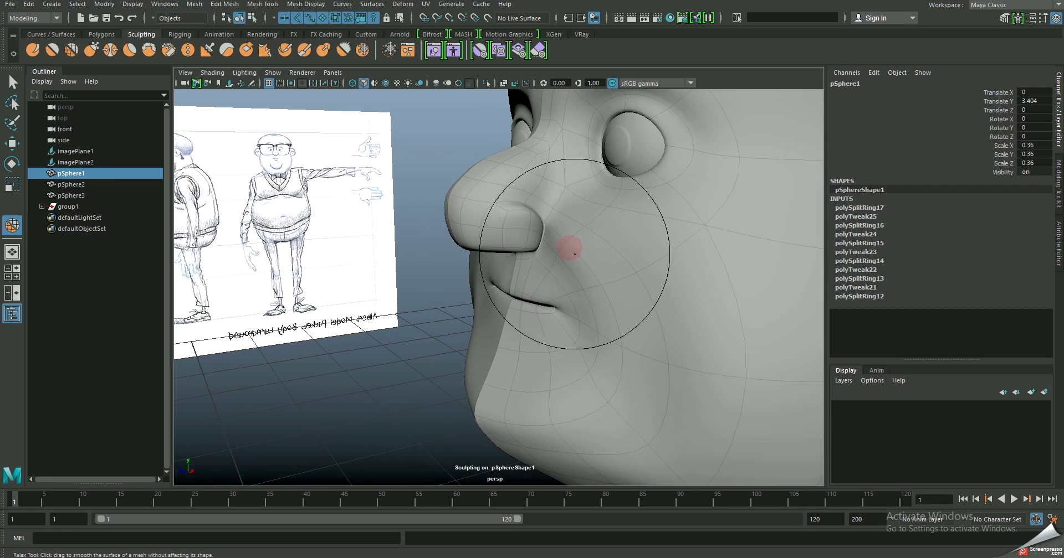
- With an enlarged Grab brush, pull the cheek near the nostril and drag the chin downward
left_click(92, 50)
left_click_drag(565, 264, 569, 253)
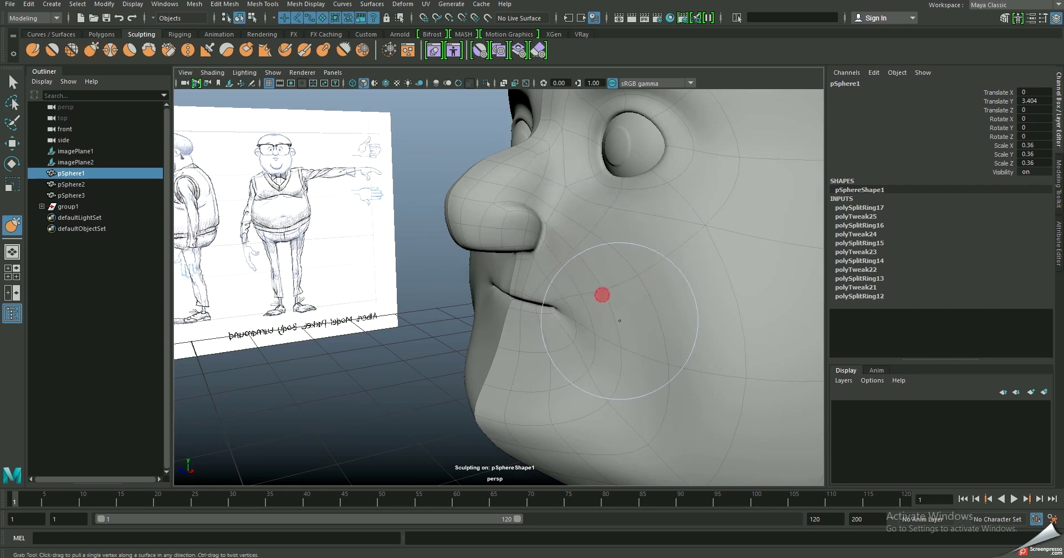
left_click_drag(641, 388, 554, 344, "alt")
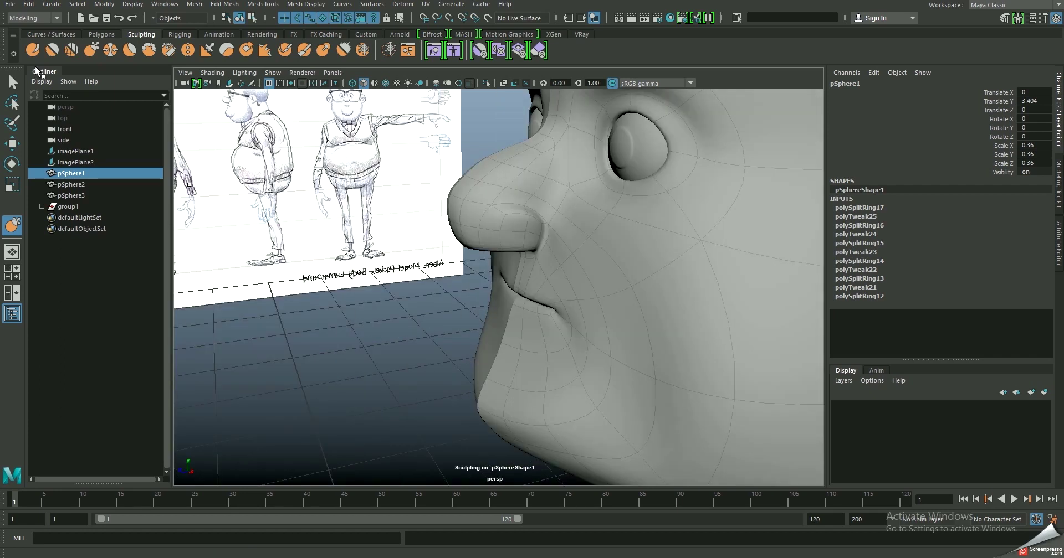
mouse_move(554, 277)
left_mouse_down("alt")
mouse_move(589, 256)
mouse_move(560, 281)
left_mouse_up("alt")
right_click_drag(560, 280, 565, 285, "alt")
left_click_drag(565, 285, 625, 278, "alt")
mouse_move(584, 245)
left_mouse_down("alt")
mouse_move(603, 237)
mouse_move(592, 195)
mouse_move(577, 214)
left_mouse_up("alt")
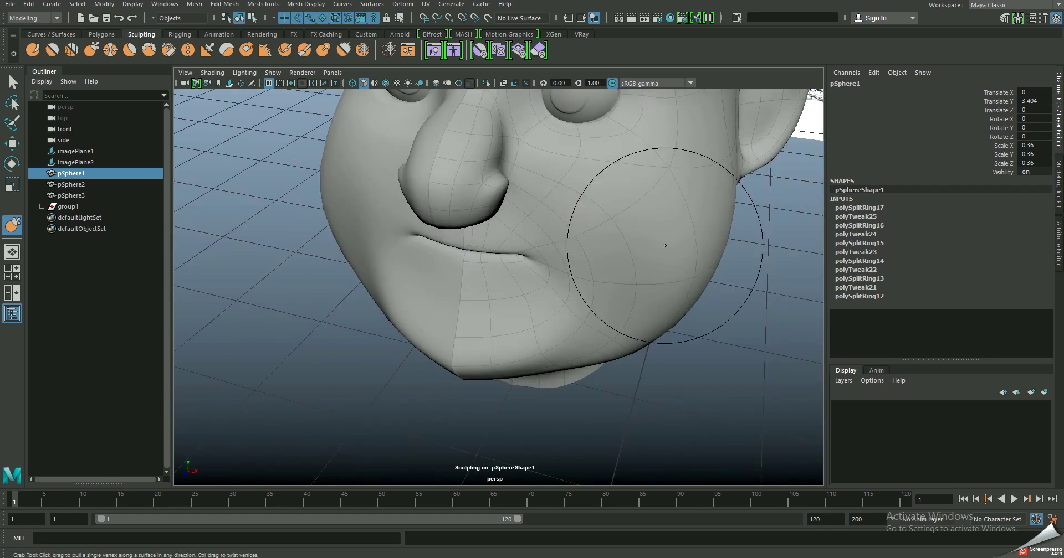
left_click_drag(639, 285, 583, 299, "alt")
right_click_drag(584, 299, 573, 318, "alt")
mouse_move(573, 318)
left_mouse_down("alt")
mouse_move(596, 356)
mouse_move(581, 382)
mouse_move(482, 352)
mouse_move(541, 292)
mouse_move(537, 327)
mouse_move(535, 263)
left_mouse_up("alt")
- On the low-poly cage, shift the lower-face vertices from beneath the head
key("w")
key("1")
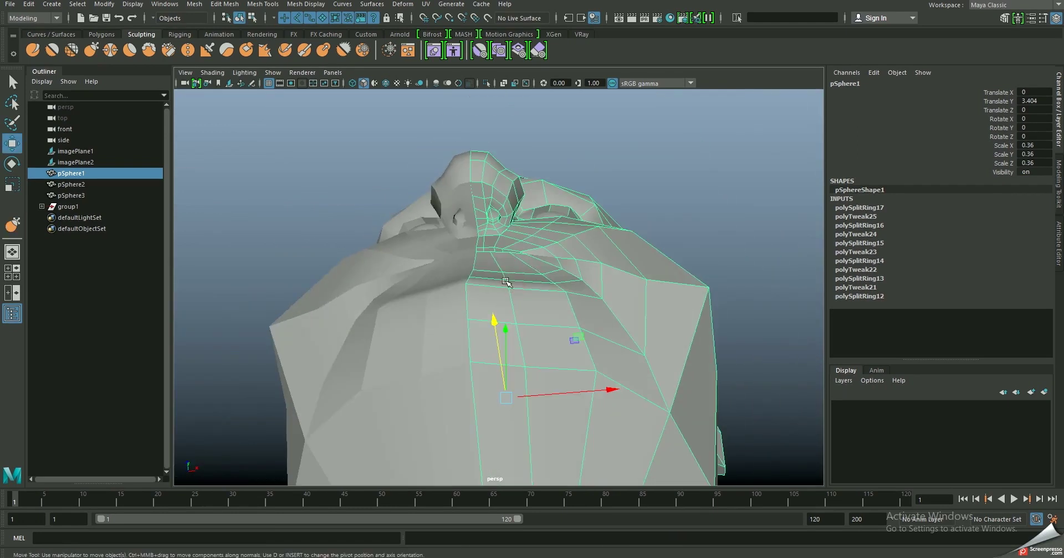
right_click_drag(502, 280, 449, 270)
mouse_move(449, 270)
left_mouse_down("alt")
mouse_move(565, 278)
mouse_move(549, 262)
mouse_move(538, 198)
left_mouse_up("alt")
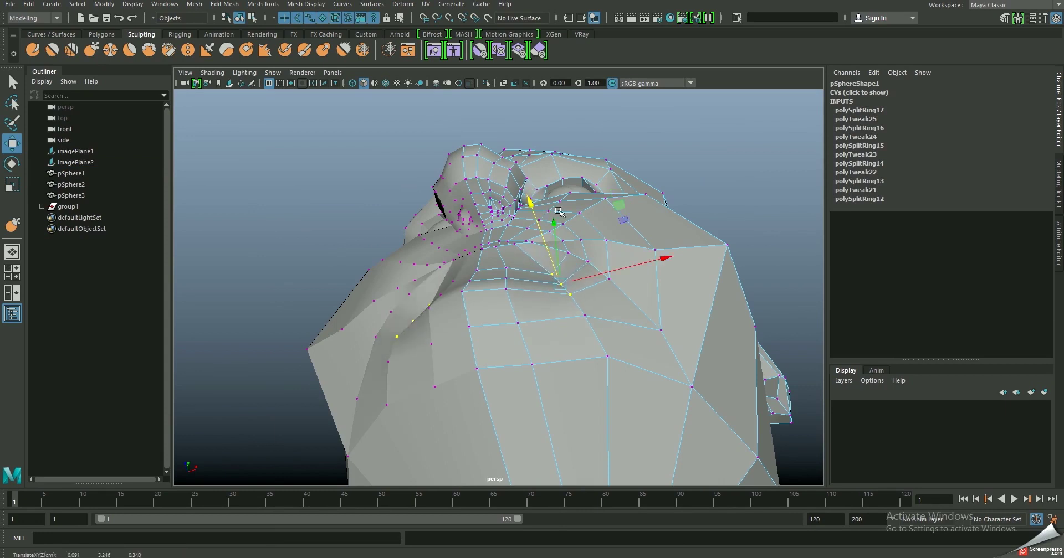
left_click_drag(594, 254, 574, 196)
mouse_move(610, 298)
left_mouse_down("alt")
mouse_move(598, 328)
mouse_move(582, 256)
mouse_move(535, 343)
mouse_move(550, 391)
left_mouse_up("alt")
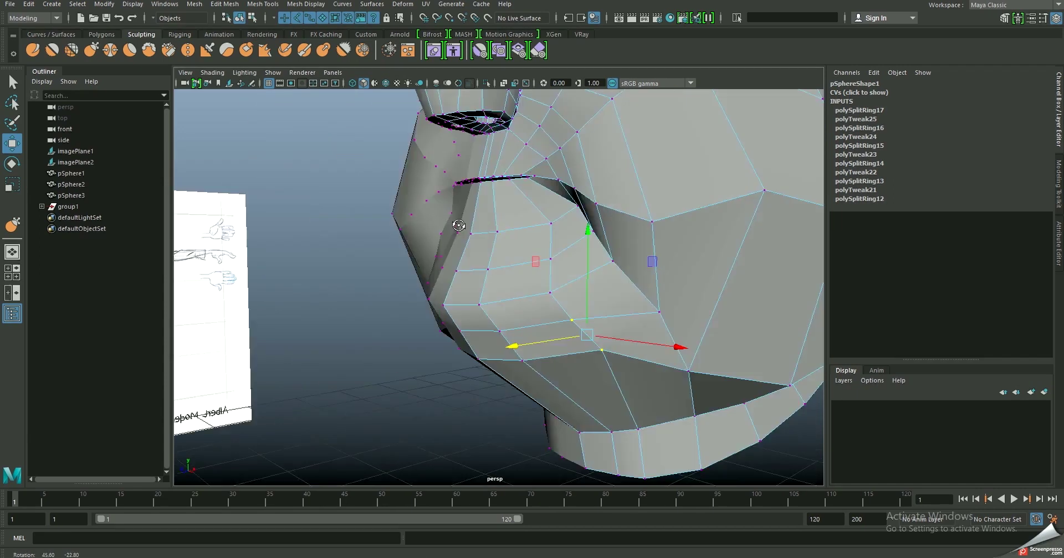
mouse_move(521, 243)
left_mouse_down("alt")
mouse_move(681, 264)
mouse_move(612, 238)
mouse_move(610, 266)
left_mouse_up("alt")
- In the full-size side view, move the lip and chin profile vertices to fit the reference outline
key("space")
key("space")
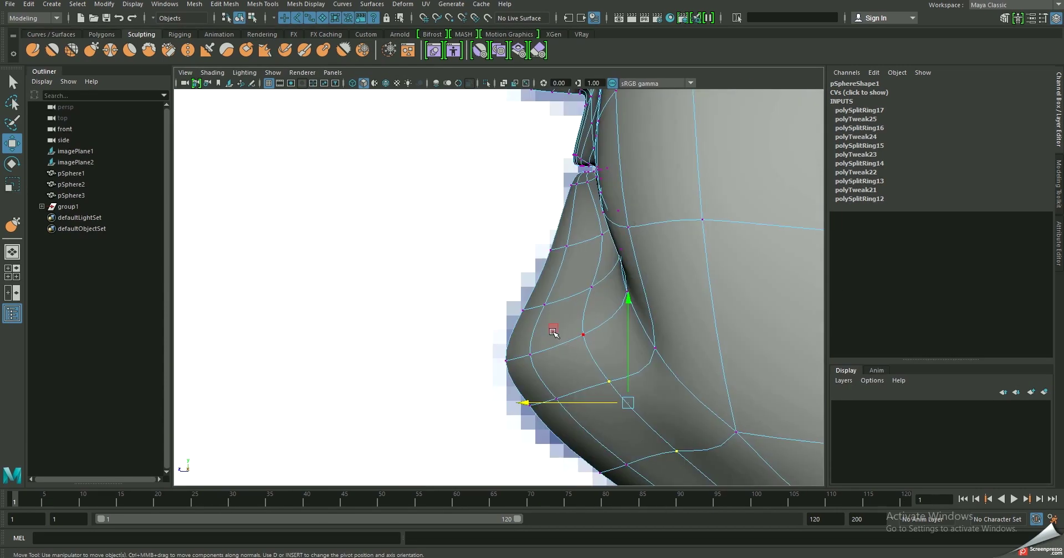
key("1")
left_click_drag(530, 309, 524, 289)
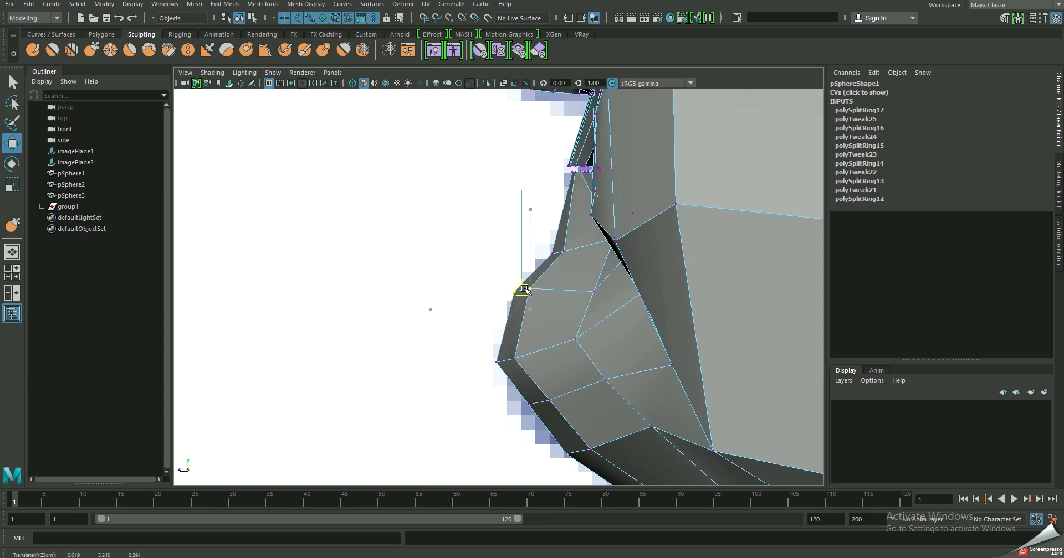
left_click_drag(492, 366, 493, 365)
left_click_drag(506, 361, 512, 357)
left_click(549, 400)
left_click_drag(560, 388, 552, 347, "alt")
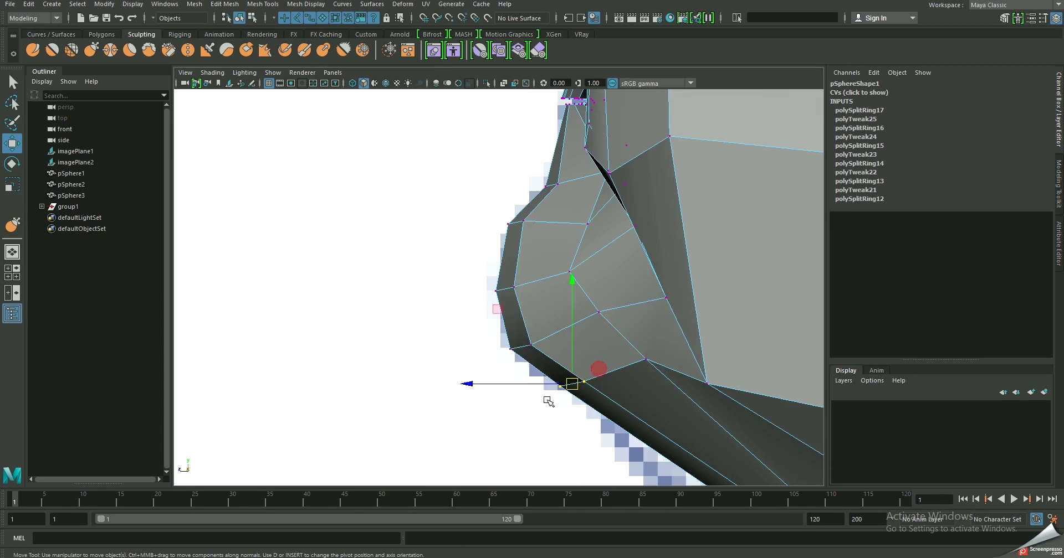
middle_click_drag(516, 417, 657, 349, "alt")
scroll(658, 349, "down", 2)
scroll(549, 315, "up", 2)
mouse_move(545, 313)
left_mouse_down()
mouse_move(552, 326)
mouse_move(586, 305)
left_mouse_up()
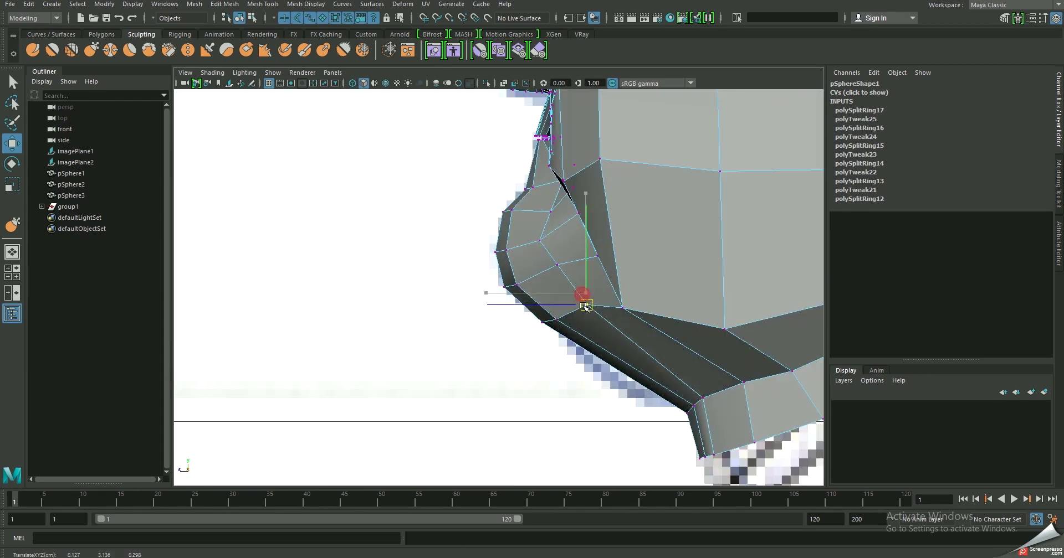
scroll(675, 330, "down", 3)
- Return to the perspective view at a three-quarter angle with the head in vertex editing
right_click_drag(674, 243, 726, 227)
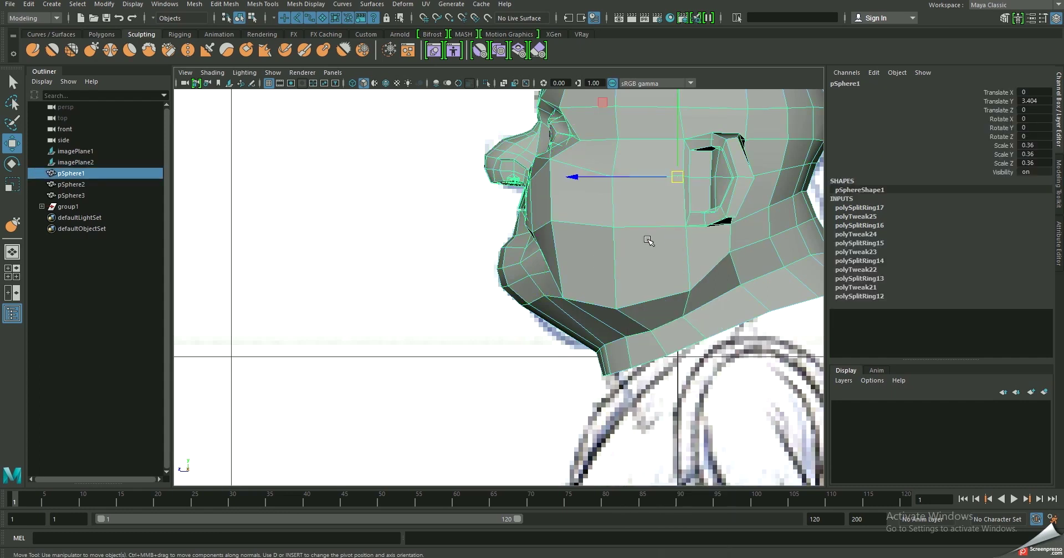
key("space")
key("space")
mouse_move(698, 181)
left_mouse_down("alt")
mouse_move(653, 252)
mouse_move(620, 244)
left_mouse_up("alt")
right_click_drag(637, 214, 637, 200)
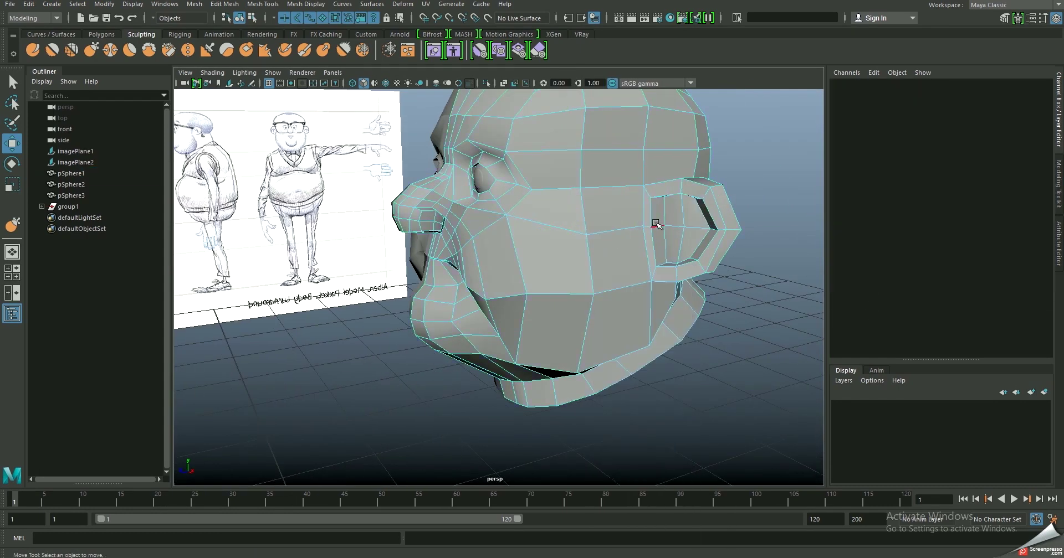
- Move the ear vertices sideways along X and up, checking the result with smooth preview
left_click_drag(637, 222, 651, 239, "alt")
left_click_drag(713, 225, 731, 230)
mouse_move(644, 212)
left_mouse_down("alt")
mouse_move(650, 182)
mouse_move(635, 131)
mouse_move(603, 133)
left_mouse_up("alt")
key("3")
mouse_move(704, 226)
left_mouse_down()
mouse_move(581, 133)
mouse_move(563, 311)
left_mouse_up()
key("F8")
- Zoom in on the mouth and pull the mouth-corner edge outward to deepen the crease
scroll(563, 311, "up", 3)
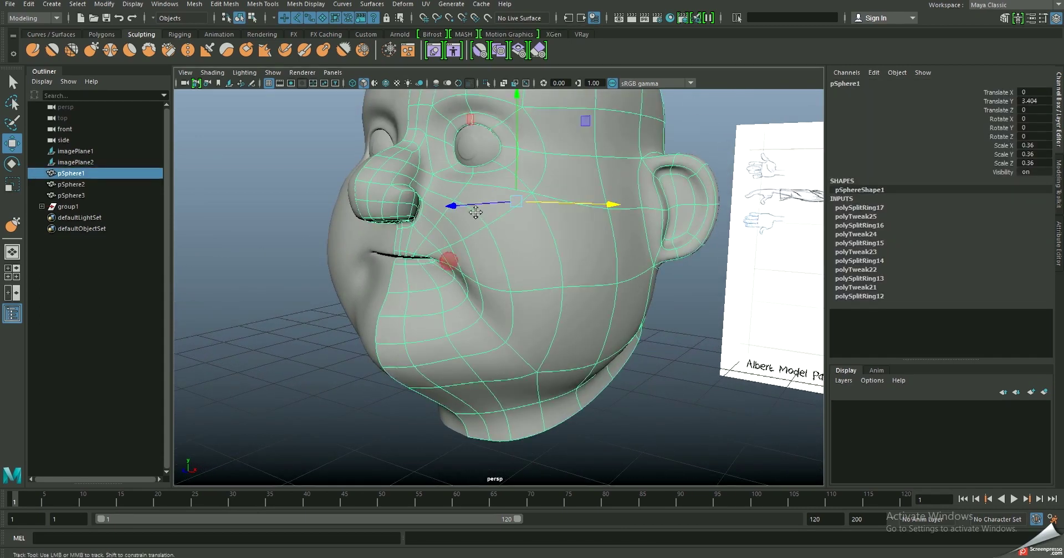
left_click_drag(476, 214, 510, 446, "alt")
scroll(518, 294, "up", 3)
scroll(484, 297, "up", 3)
scroll(462, 274, "up", 3)
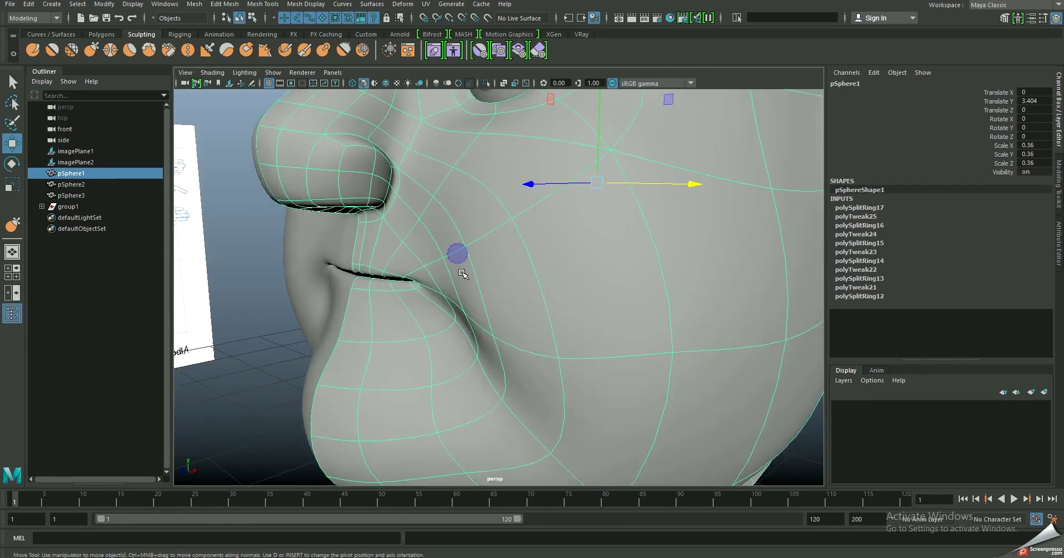
key("1")
left_click_drag(459, 273, 451, 252, "alt")
right_click_drag(451, 252, 451, 221)
left_click_drag(451, 222, 460, 292, "alt")
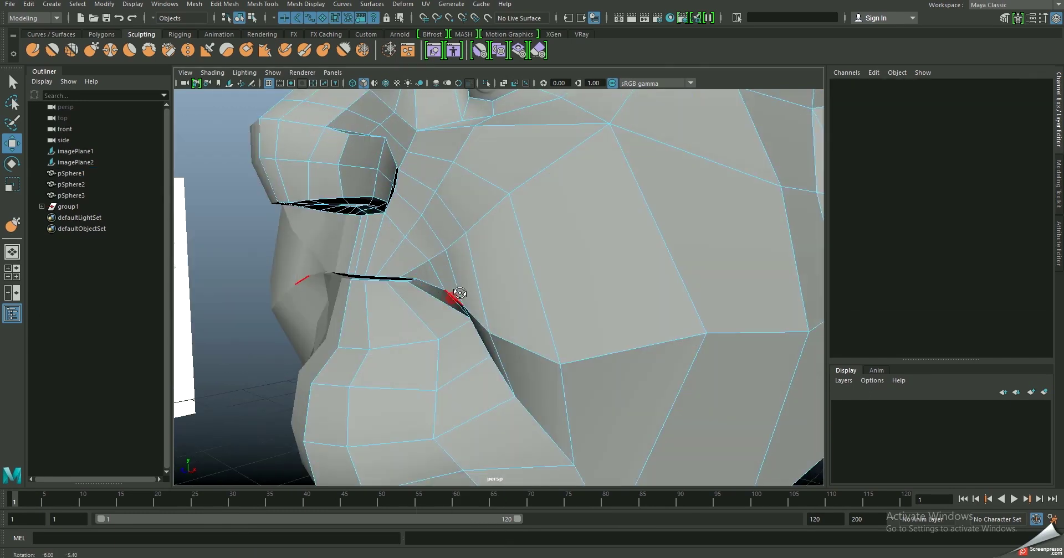
left_click(456, 297)
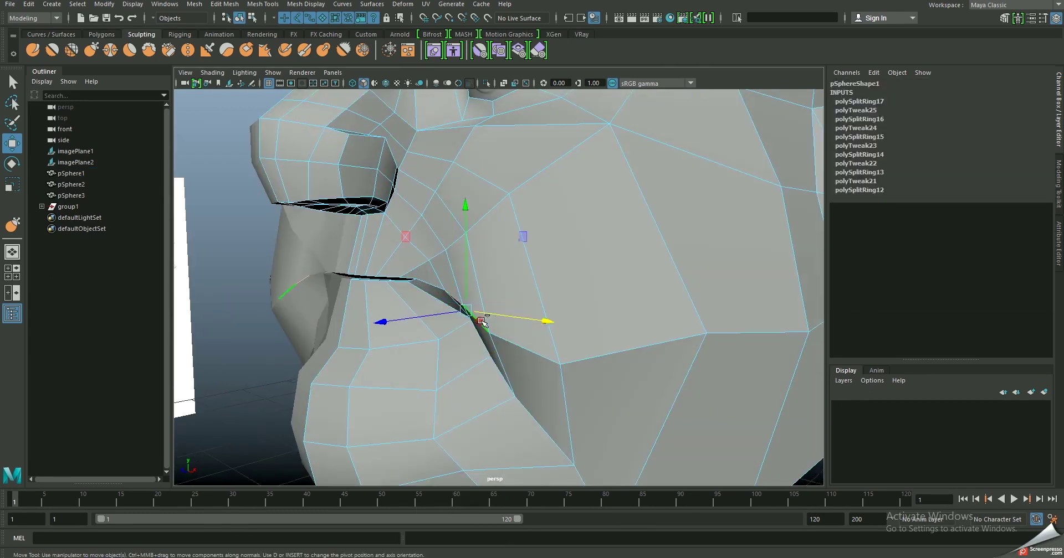
left_click_drag(496, 332, 463, 329, "alt")
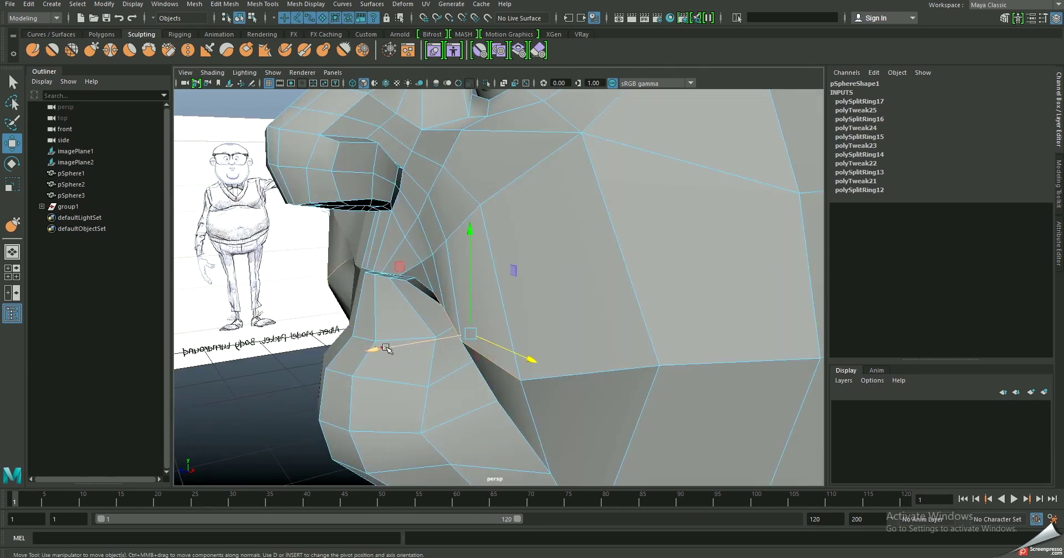
mouse_move(390, 345)
left_mouse_down("alt")
mouse_move(438, 292)
mouse_move(435, 348)
left_mouse_up("alt")
mouse_move(449, 342)
left_mouse_down()
mouse_move(438, 370)
mouse_move(524, 339)
left_mouse_up()
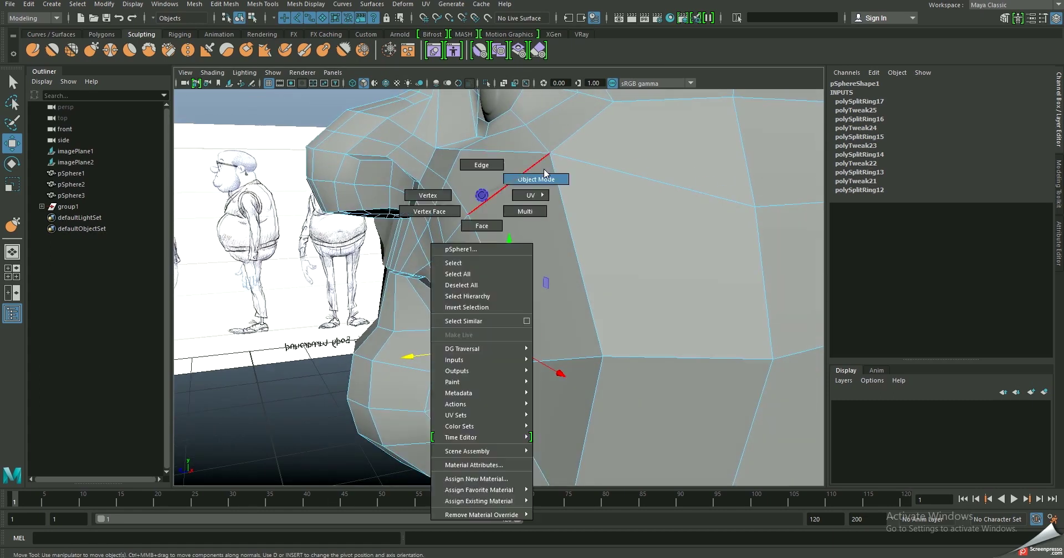
- Lift two cheek vertices beside the nose, then return to object mode and reselect pSphere1
key("F8")
mouse_move(512, 200)
left_mouse_down("alt")
mouse_move(434, 300)
mouse_move(463, 220)
mouse_move(412, 131)
left_mouse_up("alt")
key("F8")
left_click(435, 300)
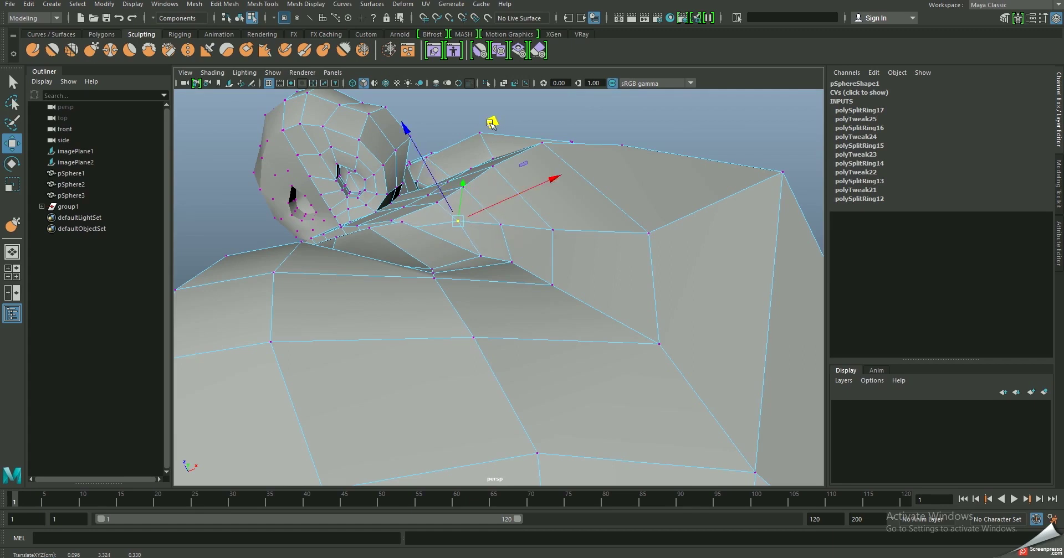
mouse_move(512, 235)
left_mouse_down("alt")
mouse_move(506, 292)
mouse_move(466, 288)
mouse_move(410, 249)
mouse_move(506, 280)
mouse_move(485, 338)
mouse_move(432, 360)
mouse_move(482, 294)
mouse_move(427, 339)
mouse_move(523, 237)
left_mouse_up("alt")
left_click(417, 255)
scroll(506, 281, "up", 5)
scroll(427, 340, "down", 3)
scroll(427, 339, "down", 8)
right_click_drag(523, 237, 569, 213)
mouse_move(256, 261)
left_mouse_down("alt")
mouse_move(484, 279)
mouse_move(505, 318)
left_mouse_up("alt")
left_click(484, 278)
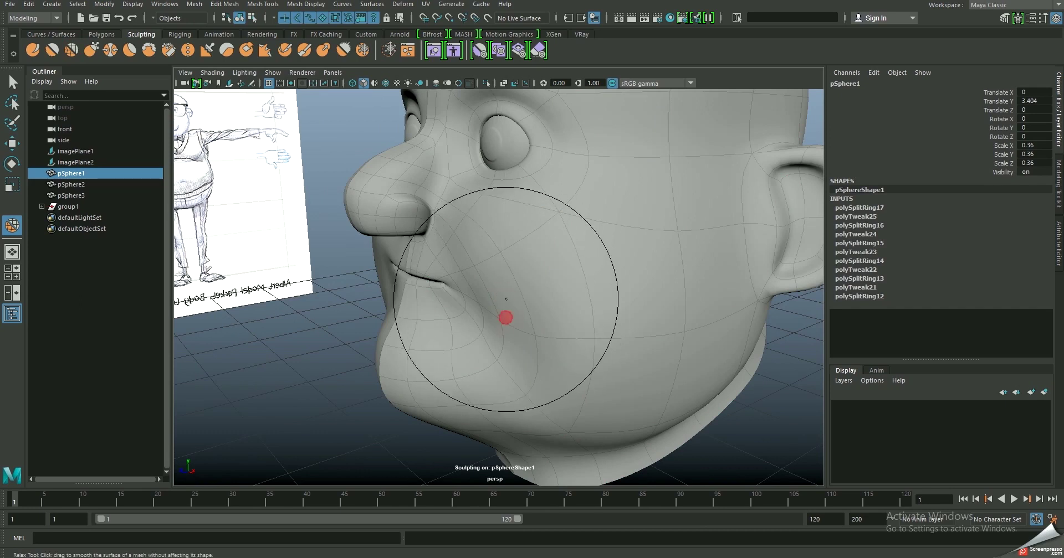
- Relax the cheek around the mouth, then switch to the Grab brush and inspect the chin
left_click(76, 56)
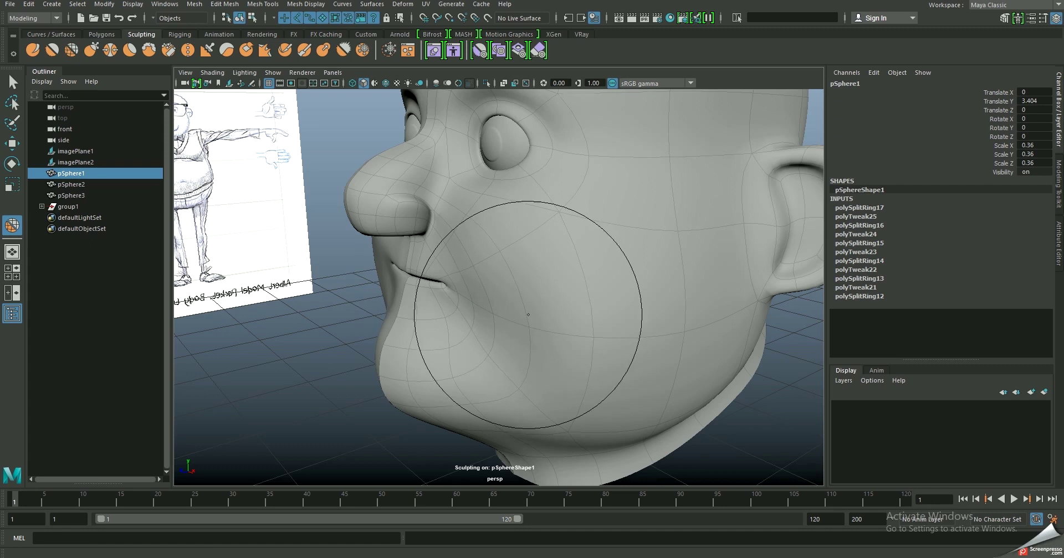
left_click_drag(416, 292, 406, 199, "alt")
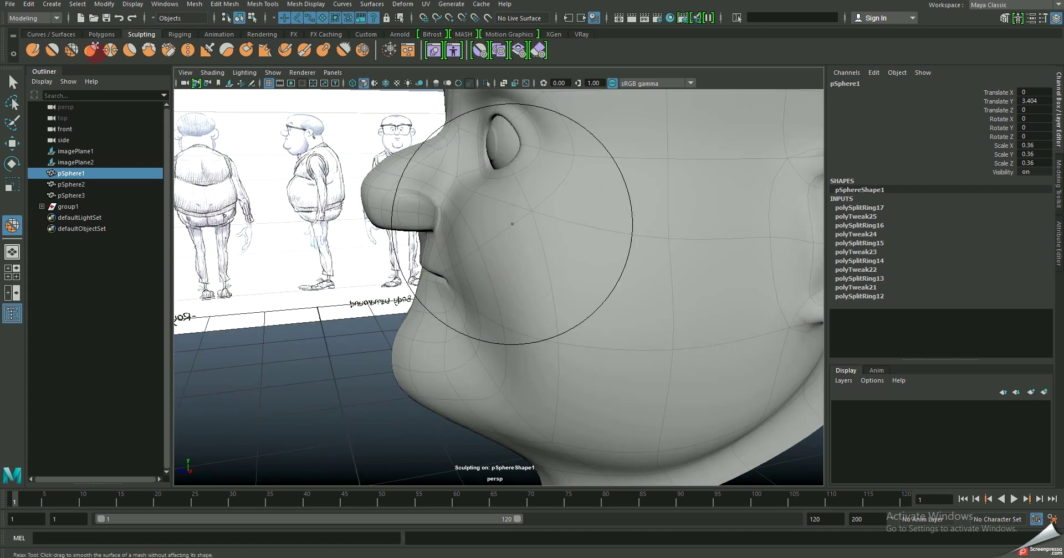
left_click(92, 49)
left_click_drag(470, 249, 496, 221, "alt")
mouse_move(483, 312)
left_mouse_down("alt")
mouse_move(582, 332)
mouse_move(570, 308)
left_mouse_up("alt")
scroll(476, 338, "down", 5)
scroll(479, 325, "up", 2)
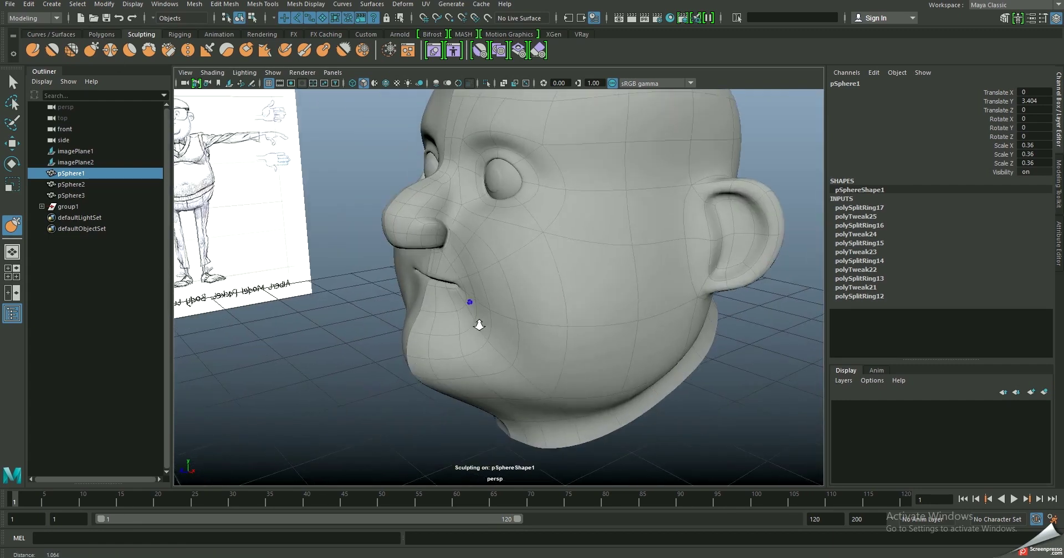
mouse_move(479, 325)
left_mouse_down("alt")
mouse_move(451, 333)
mouse_move(404, 225)
mouse_move(431, 278)
mouse_move(441, 255)
mouse_move(410, 254)
mouse_move(451, 244)
mouse_move(463, 216)
left_mouse_up("alt")
scroll(431, 278, "up", 3)
- Nudge the lip edge's mouth-corner vertex, then insert a new edge loop ringing the mouth
key("w")
scroll(484, 211, "up", 2)
key("1")
right_click_drag(446, 230, 451, 195)
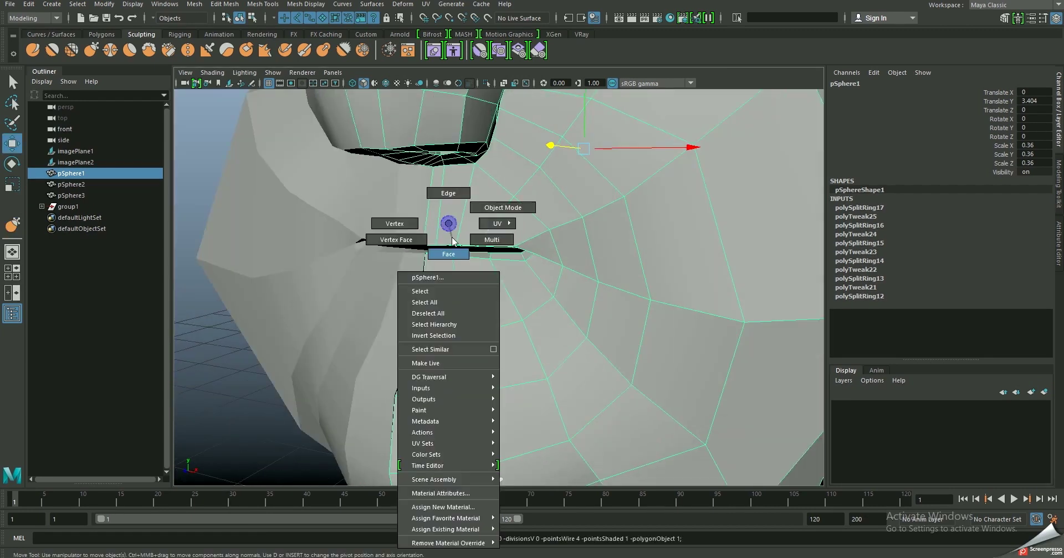
left_click(438, 251)
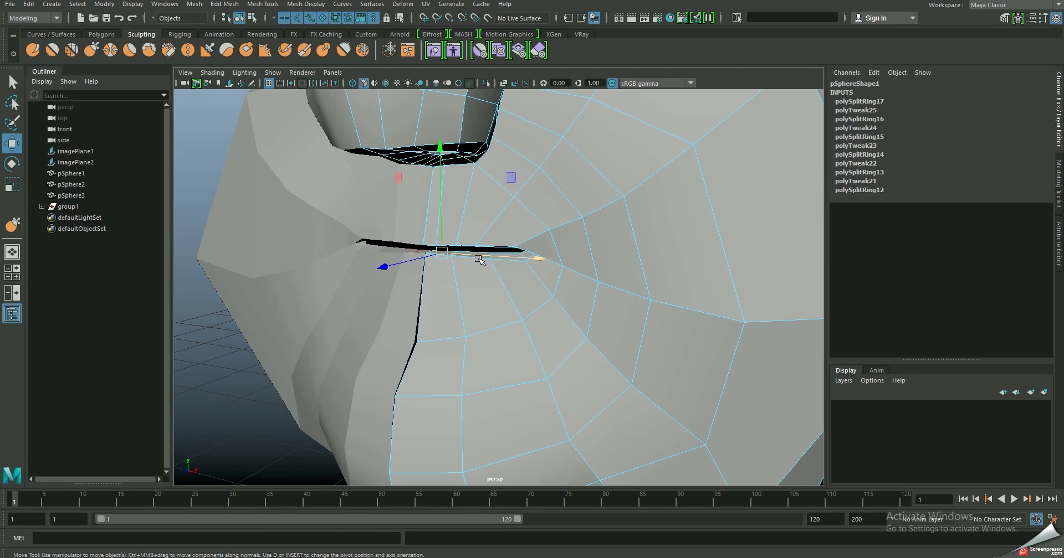
key("q")
mouse_move(475, 259)
left_mouse_down("alt")
mouse_move(398, 256)
mouse_move(536, 212)
left_mouse_up("alt")
key("w")
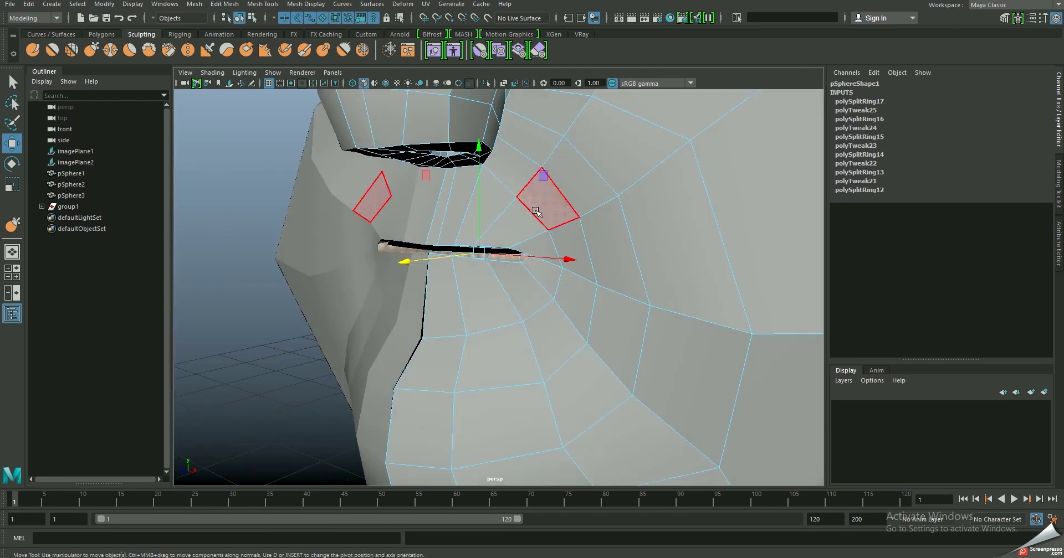
right_click_drag(536, 212, 565, 188)
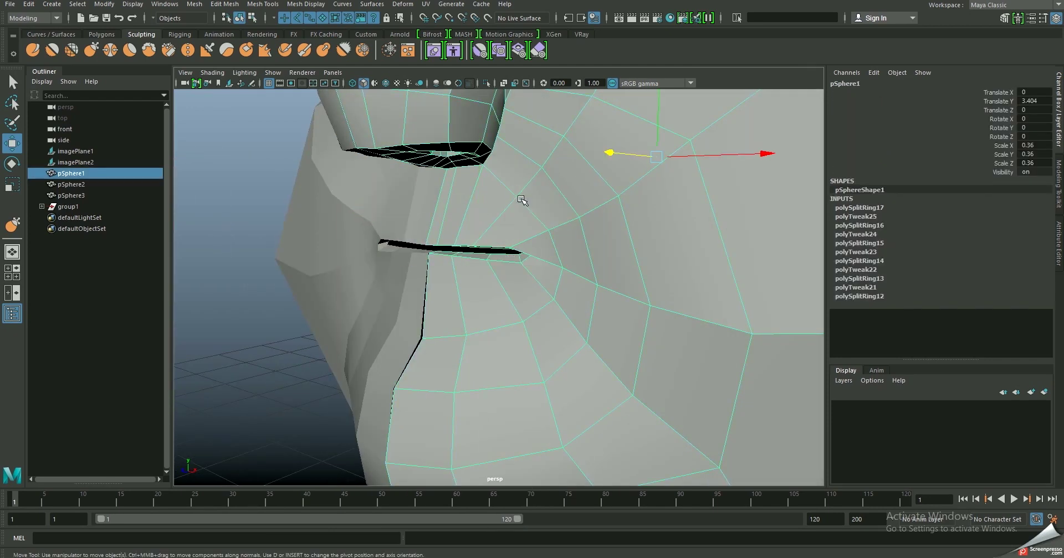
right_click_drag(480, 209, 482, 218, "shift")
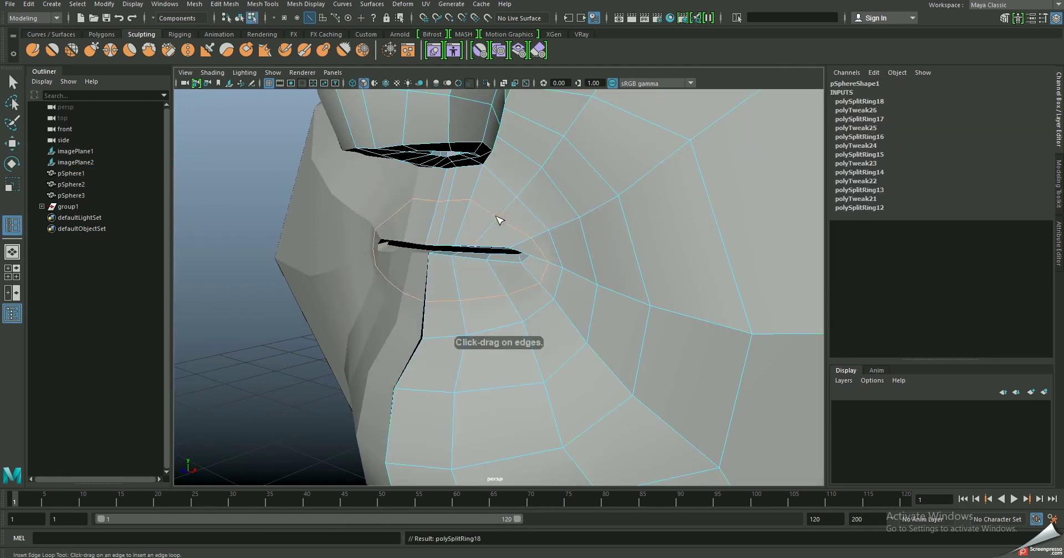
- Move the new mouth edge loop outward and preview the smoothed result
key("w")
left_click_drag(499, 220, 454, 289, "alt")
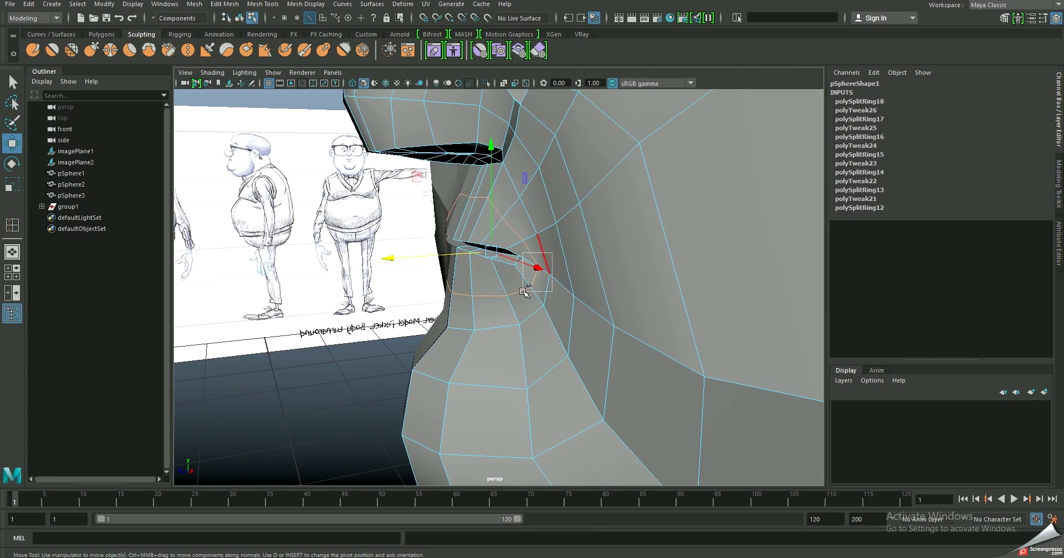
left_click_drag(377, 256, 535, 252)
key("3")
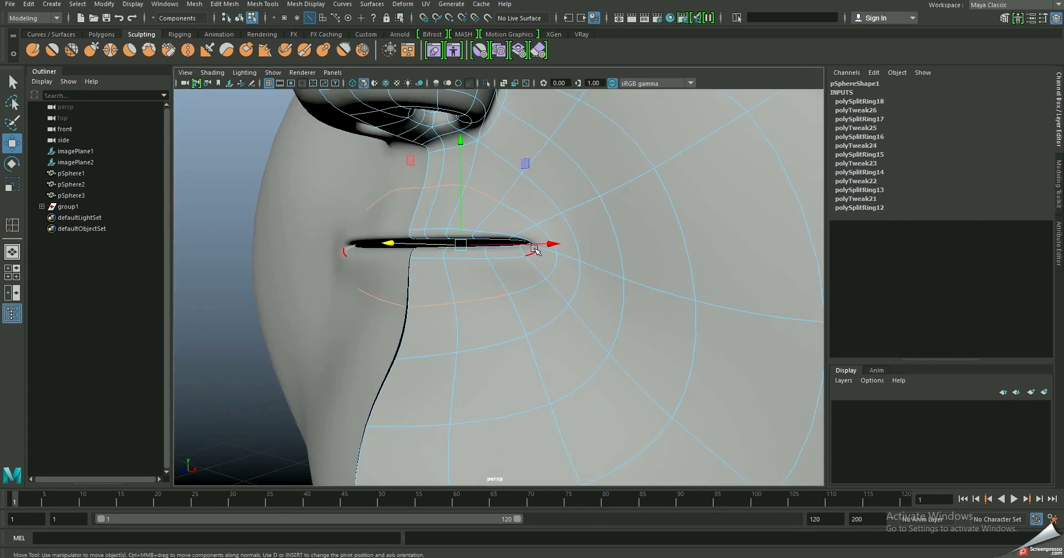
mouse_move(529, 203)
left_mouse_down("alt")
mouse_move(536, 221)
mouse_move(573, 233)
mouse_move(506, 199)
mouse_move(523, 212)
left_mouse_up("alt")
- Move the mouth-corner vertices down and into place to match the reference lips
key("q")
key("w")
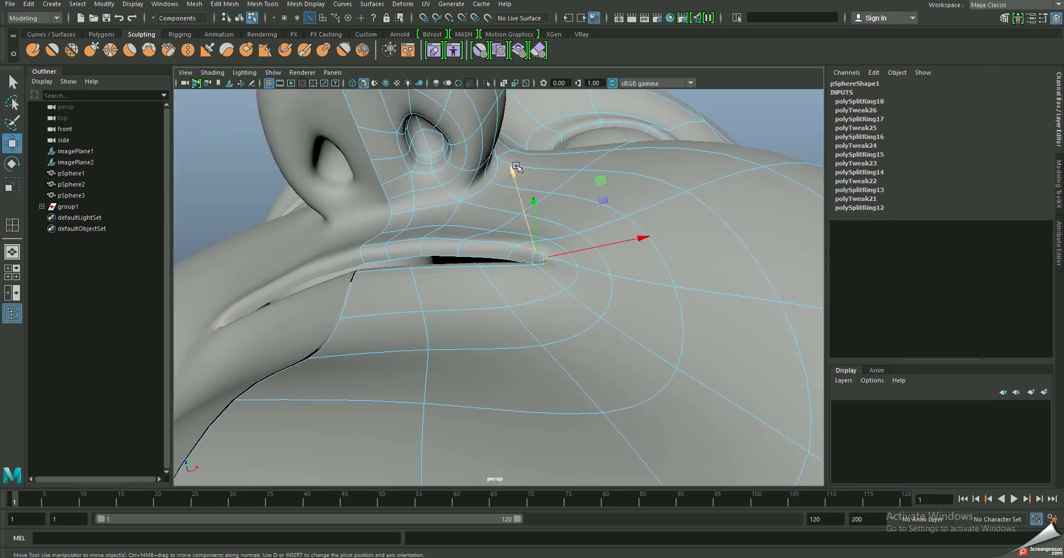
middle_click_drag(516, 166, 526, 188)
left_click_drag(522, 213, 572, 268, "alt")
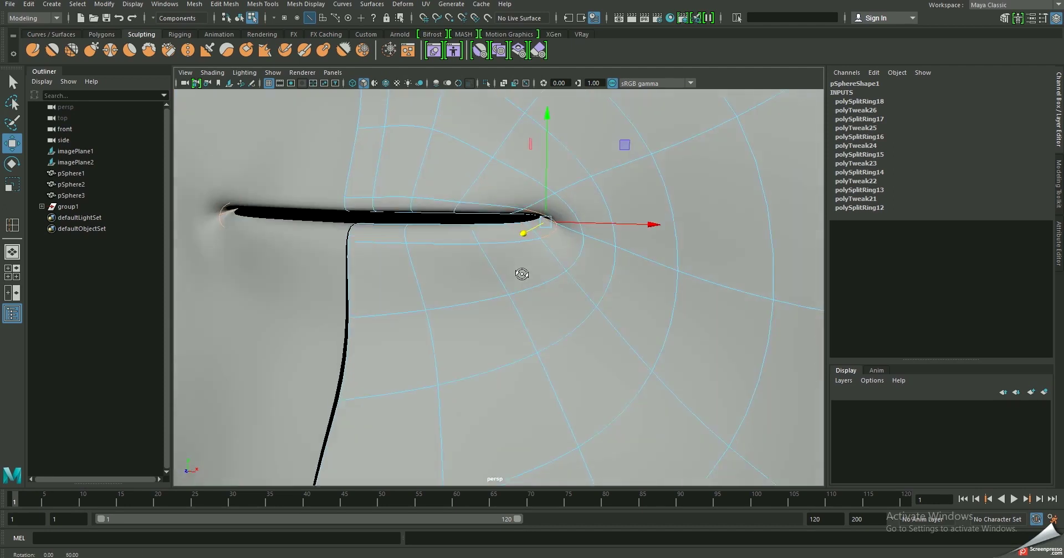
scroll(573, 269, "down", 5)
scroll(523, 257, "up", 5)
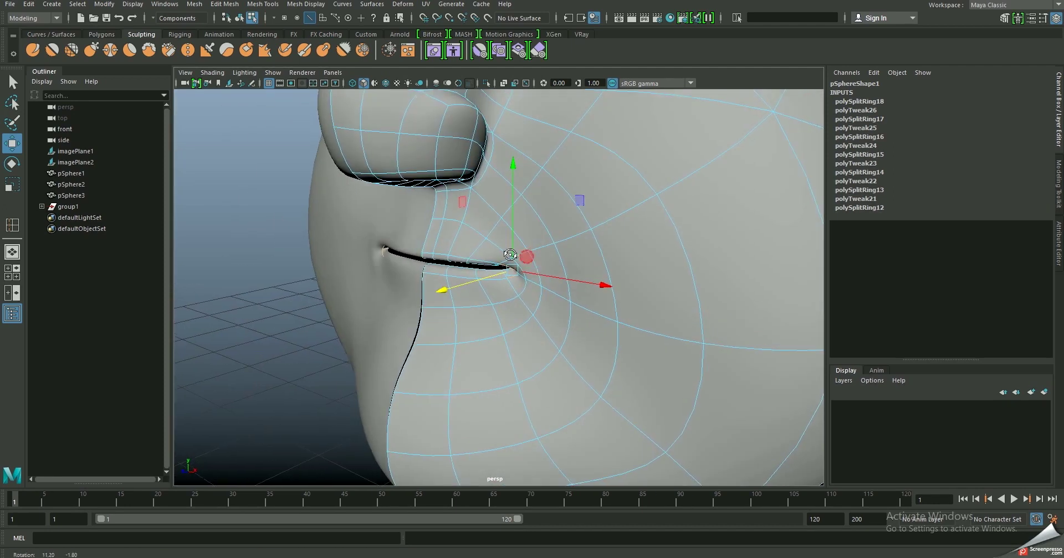
left_click_drag(522, 257, 537, 271, "alt")
middle_click_drag(446, 301, 446, 302)
mouse_move(457, 297)
left_mouse_down("alt")
mouse_move(575, 308)
mouse_move(560, 299)
mouse_move(546, 328)
mouse_move(480, 325)
mouse_move(487, 297)
left_mouse_up("alt")
key("F8")
mouse_move(461, 173)
left_mouse_down("alt")
mouse_move(467, 208)
mouse_move(474, 194)
mouse_move(456, 180)
mouse_move(462, 217)
mouse_move(543, 234)
mouse_move(402, 218)
mouse_move(421, 219)
mouse_move(468, 125)
mouse_move(470, 198)
left_mouse_up("alt")
key("F8")
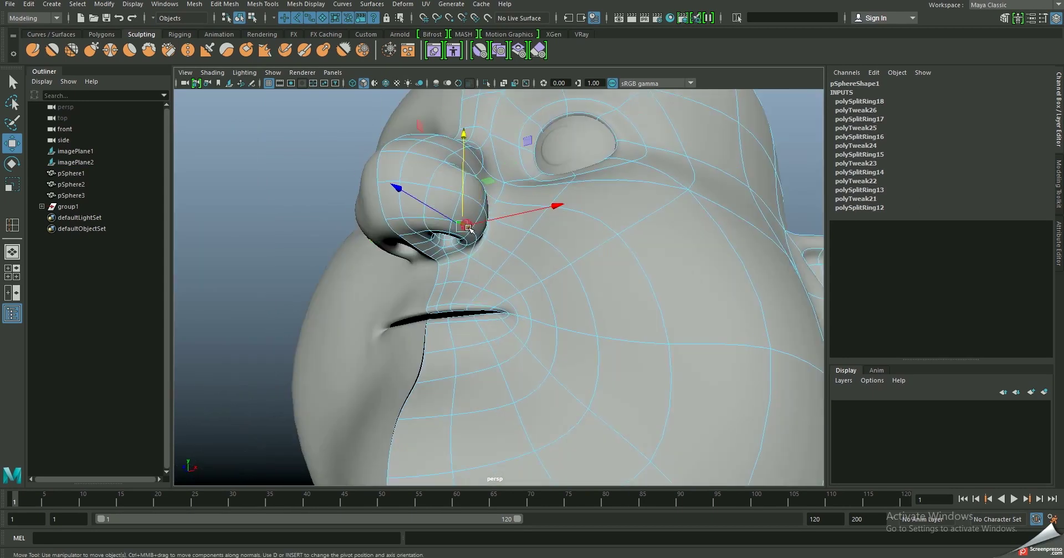
- Select the edge under the nostril and scale it in to flatten the nostril underside
mouse_move(478, 236)
left_mouse_down("alt")
mouse_move(579, 218)
mouse_move(345, 249)
mouse_move(426, 237)
mouse_move(355, 222)
mouse_move(421, 248)
left_mouse_up("alt")
left_click(587, 215)
scroll(425, 237, "up", 3)
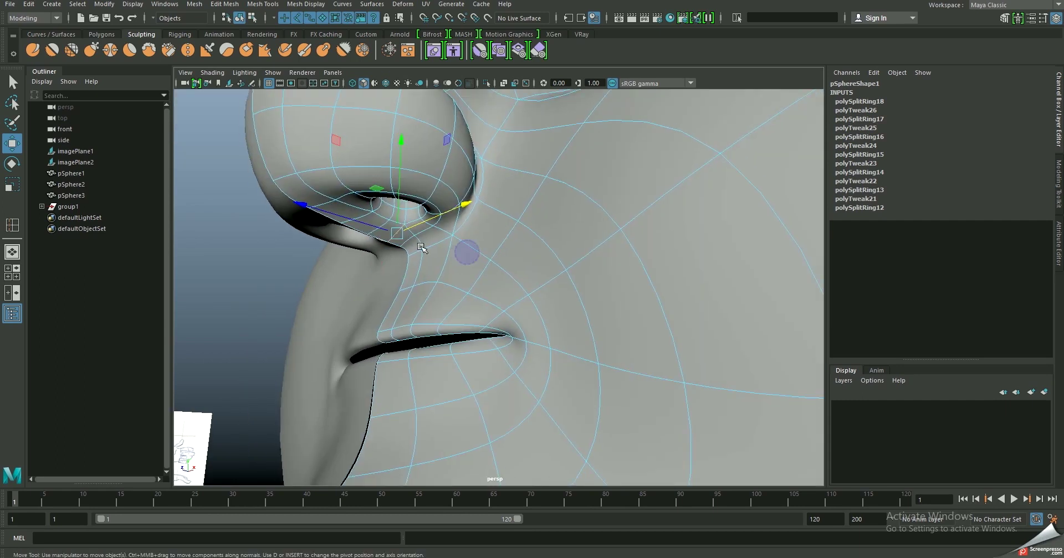
left_click(273, 248)
left_click_drag(273, 249, 352, 233, "alt")
left_click(353, 232)
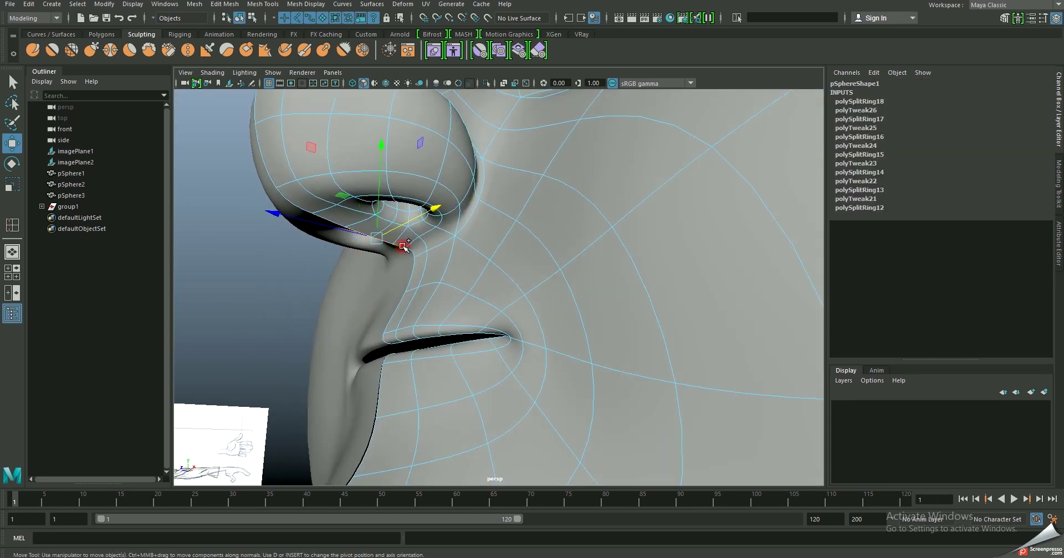
key("r")
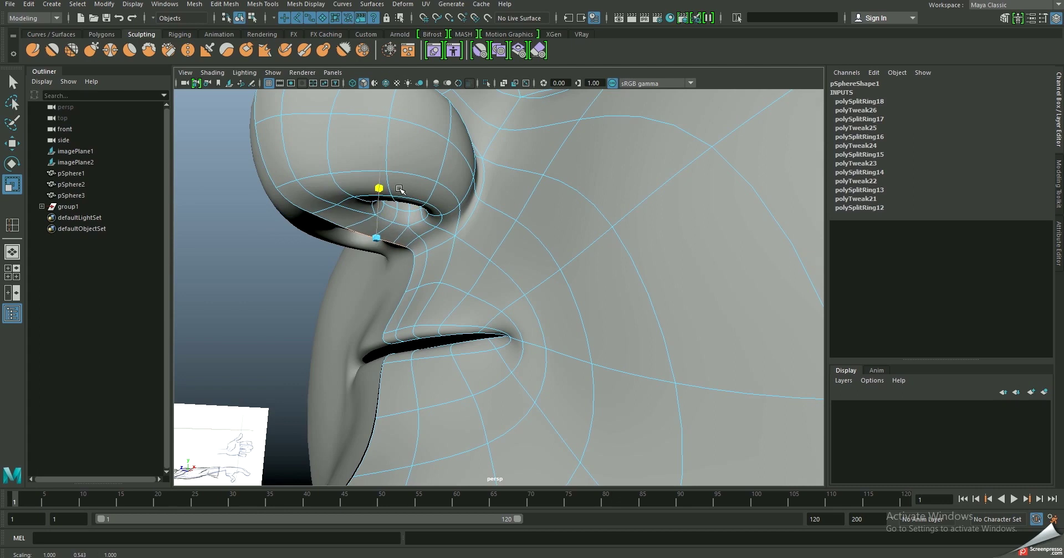
scroll(399, 189, "down", 5)
- Return to Object Mode and tumble out to frame the whole head
mouse_move(399, 189)
left_mouse_down("alt")
mouse_move(586, 161)
mouse_move(569, 309)
left_mouse_up("alt")
right_click(585, 161)
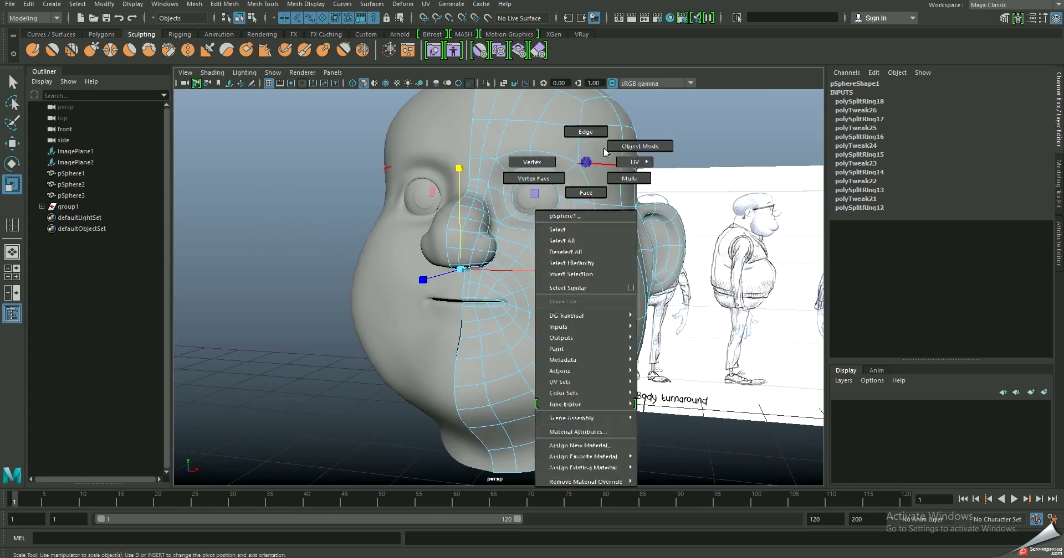
left_click(605, 152)
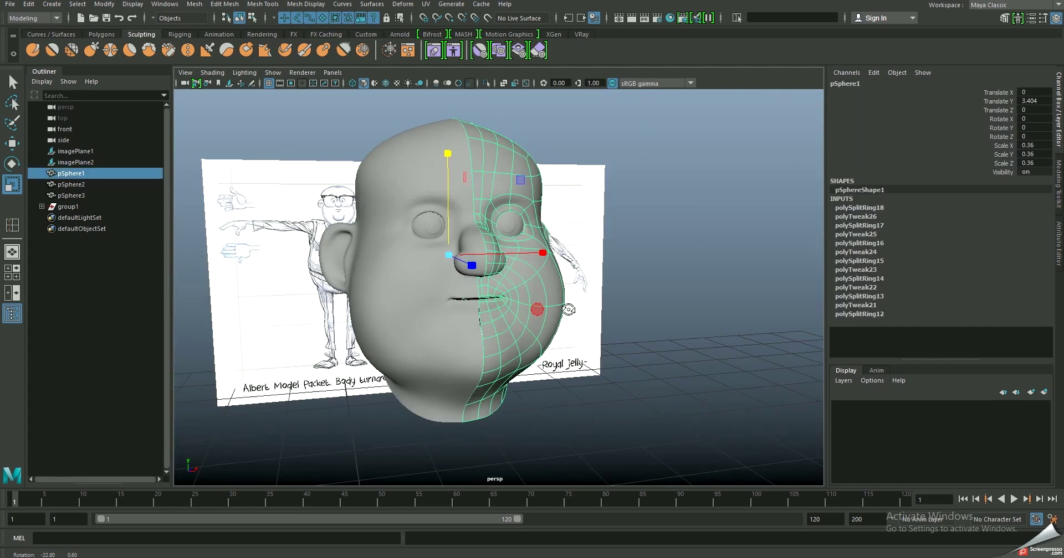
- Select head halves pSphere1 and pSphere2 and combine them into one mesh
mouse_move(679, 386)
left_mouse_down("alt")
mouse_move(660, 392)
mouse_move(557, 300)
mouse_move(607, 283)
mouse_move(619, 294)
mouse_move(582, 290)
mouse_move(422, 229)
mouse_move(442, 268)
left_mouse_up("alt")
left_click(660, 392)
left_click(620, 294)
left_click(438, 233, "shift")
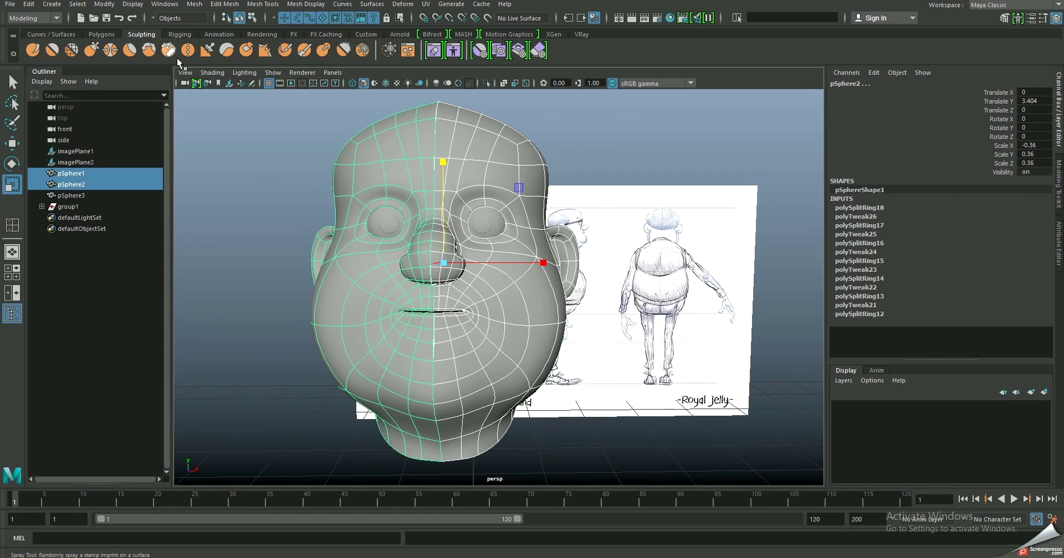
left_click(106, 34)
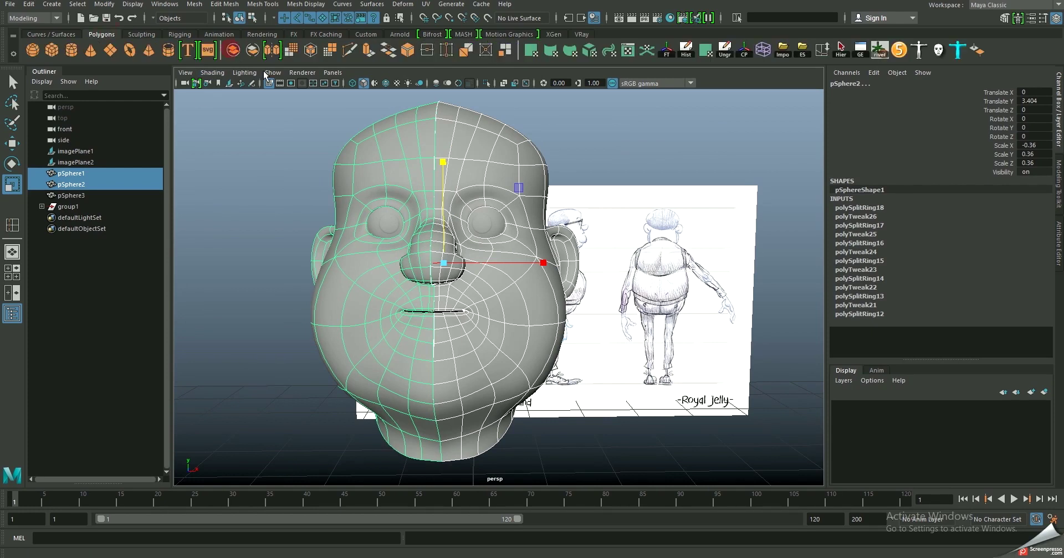
left_click(233, 50)
- Isolate the combined head in front wireframe view and box-select the centre-line vertices
left_click_drag(421, 238, 438, 246, "alt")
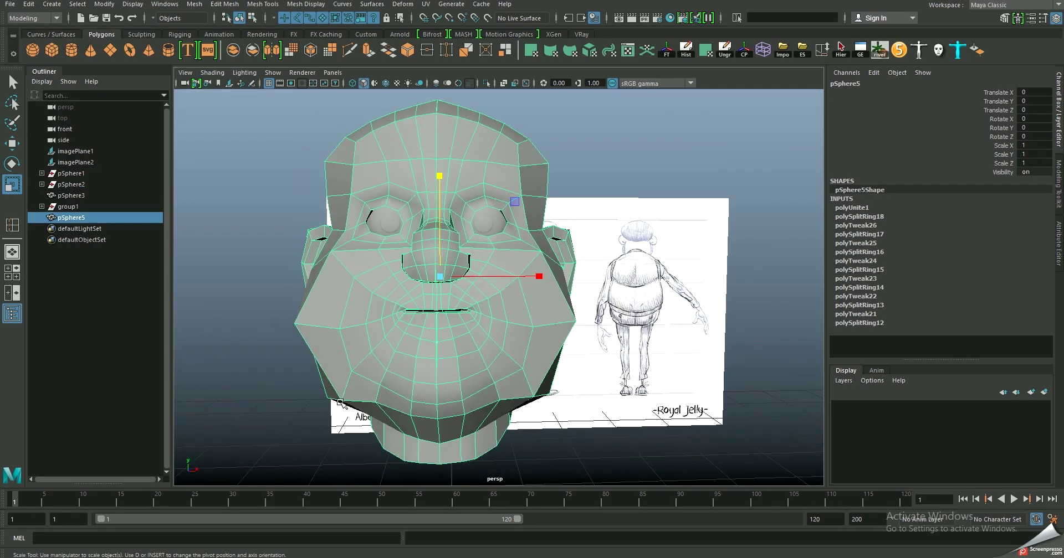
key("4")
key("f")
key("ctrl+1")
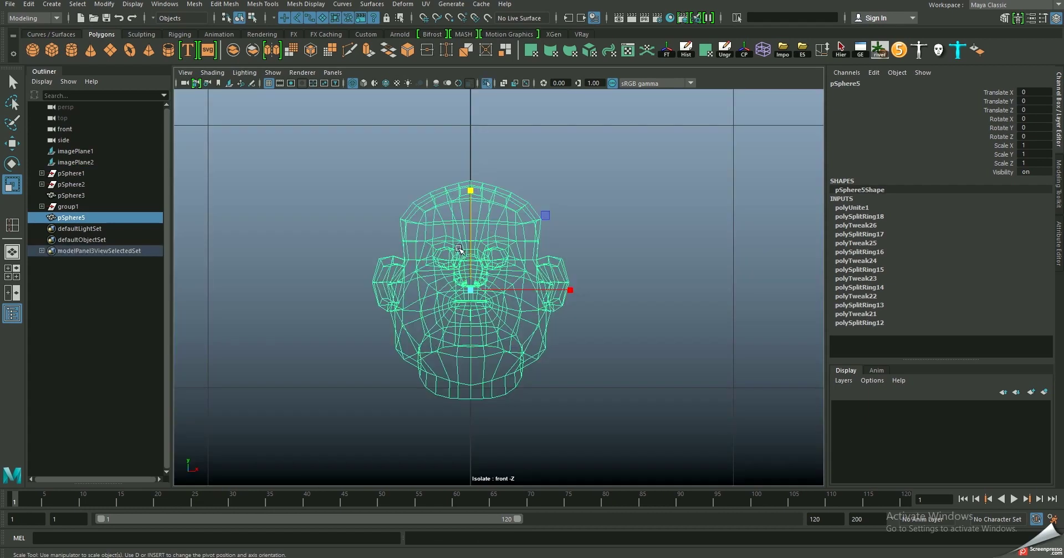
key("F9")
scroll(467, 202, "up", 2)
scroll(490, 195, "up", 3)
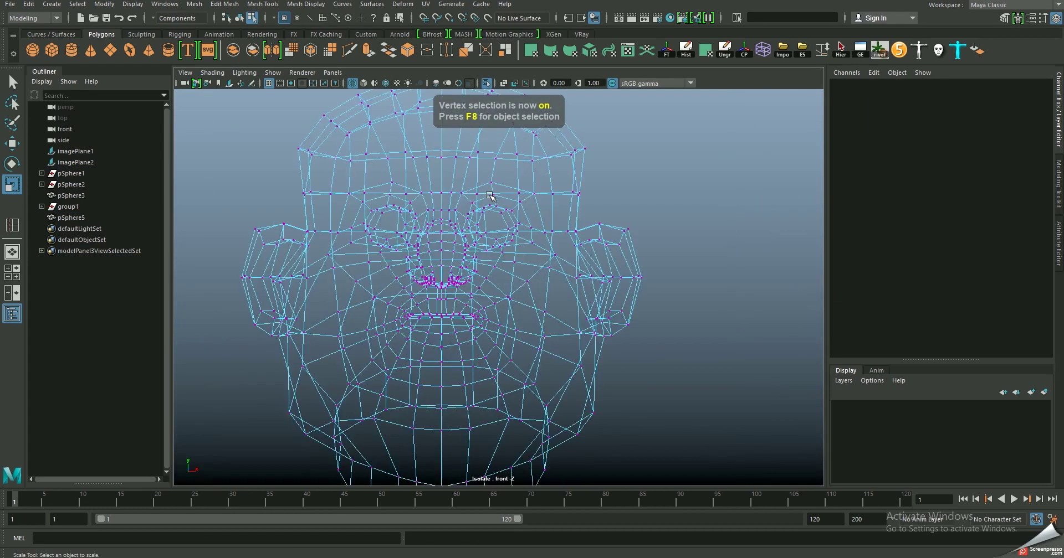
middle_click_drag(490, 195, 471, 216, "alt")
left_click_drag(453, 135, 459, 328)
middle_click_drag(458, 328, 454, 226, "alt")
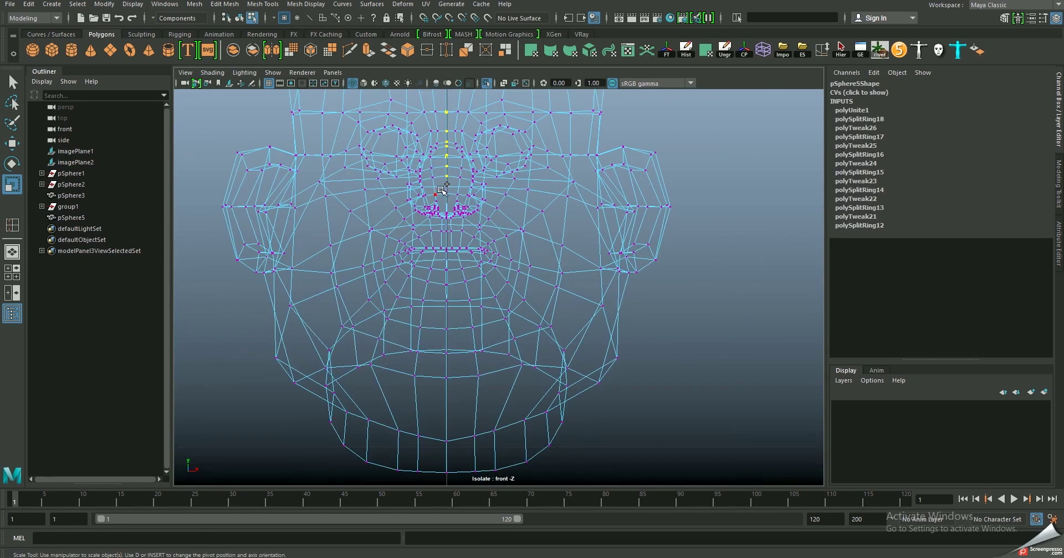
- Merge the selected centre-line vertices with a 0.01 distance threshold
scroll(413, 197, "up", 2)
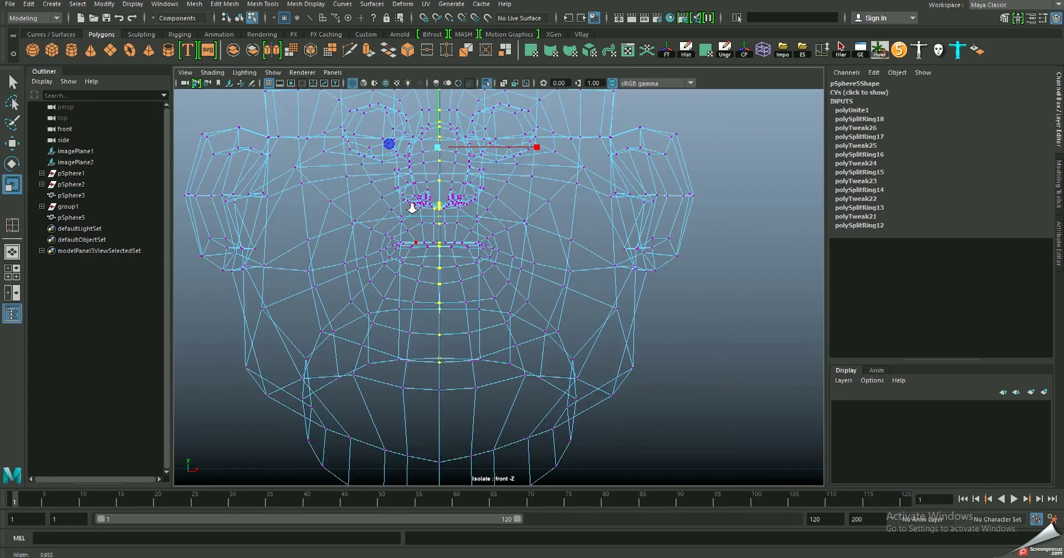
middle_click_drag(429, 284, 421, 188, "alt")
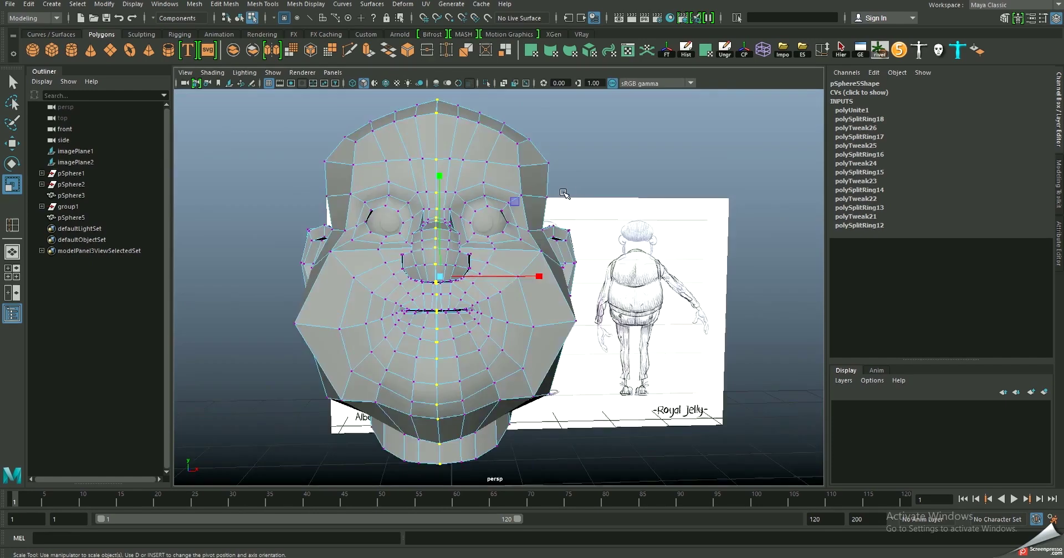
left_click_drag(615, 146, 438, 127, "alt")
right_click_drag(436, 121, 477, 119, "shift")
mouse_move(442, 175)
left_mouse_down("alt")
mouse_move(476, 227)
mouse_move(416, 203)
left_mouse_up("alt")
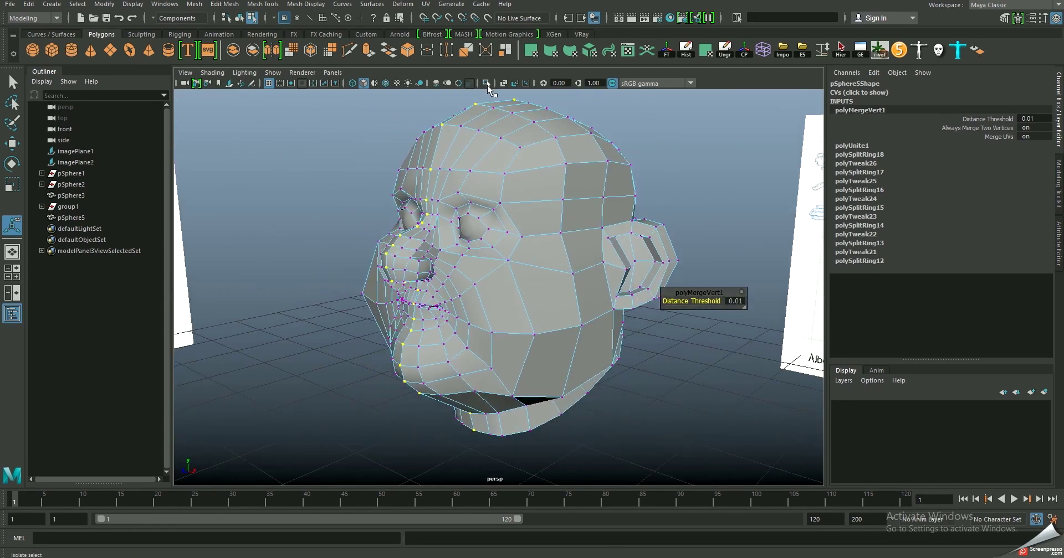
- Isolate the seam face strips, try merging a gap vertex, then undo both merges
left_click(487, 84)
mouse_move(472, 192)
left_mouse_down("alt")
mouse_move(386, 196)
mouse_move(525, 204)
left_mouse_up("alt")
scroll(609, 250, "up", 4)
scroll(609, 251, "up", 3)
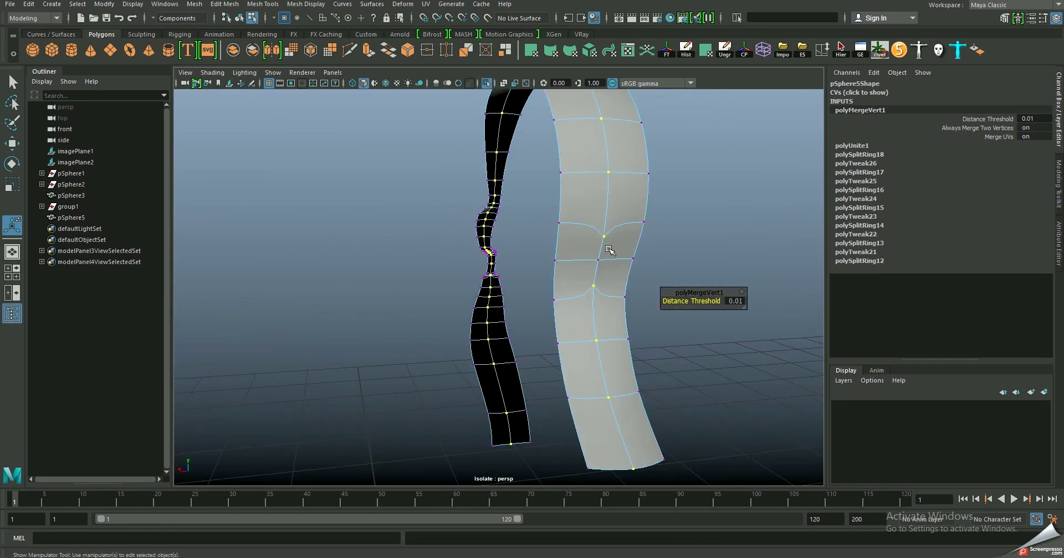
left_click_drag(612, 269, 613, 270)
right_click_drag(595, 233, 642, 172, "shift")
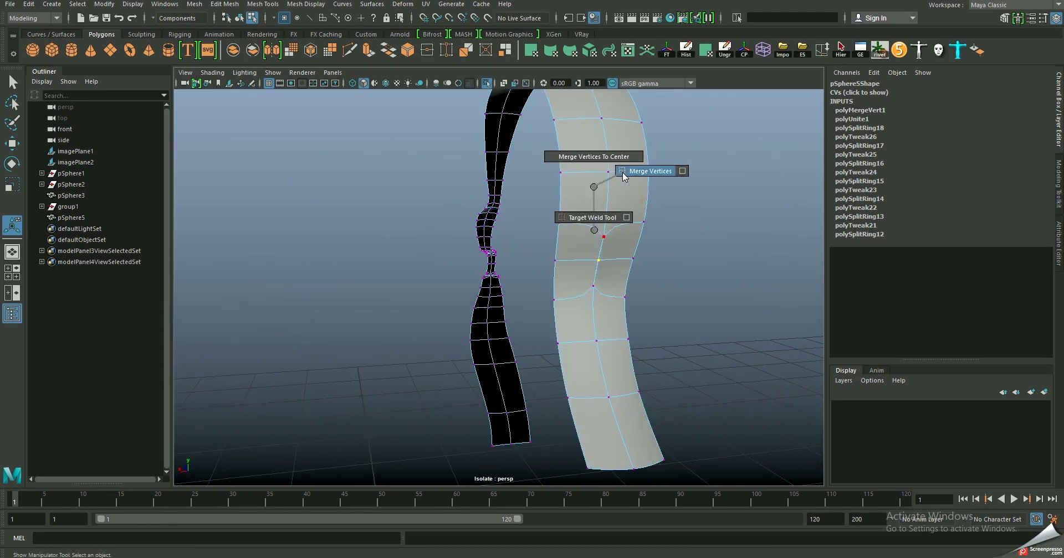
left_click_drag(477, 237, 670, 242, "alt")
scroll(554, 297, "up", 3)
mouse_move(554, 297)
left_mouse_down("alt")
mouse_move(489, 266)
mouse_move(633, 304)
left_mouse_up("alt")
scroll(489, 266, "up", 3)
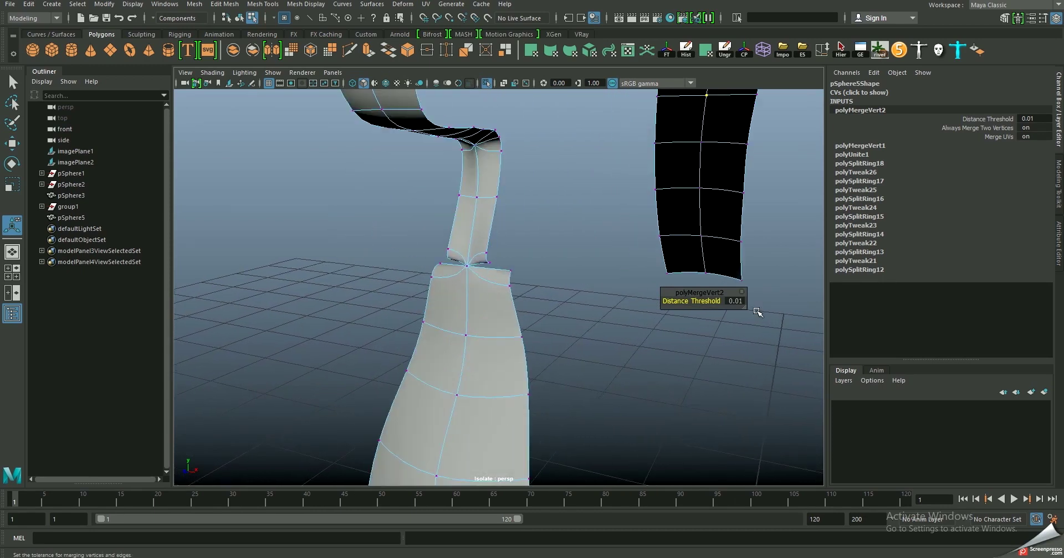
key("ctrl+z")
key("ctrl+z")
key("ctrl+z")
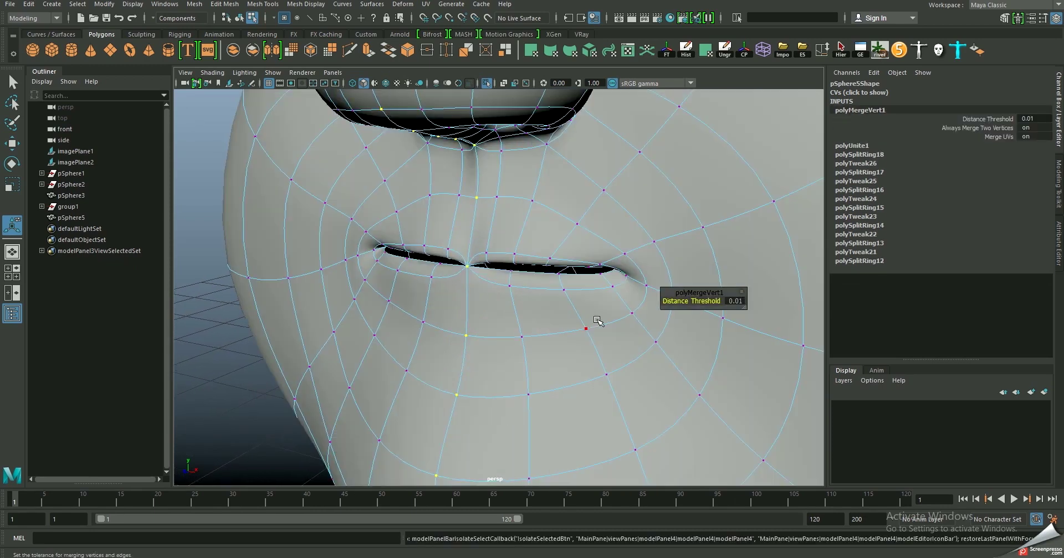
key("ctrl+z")
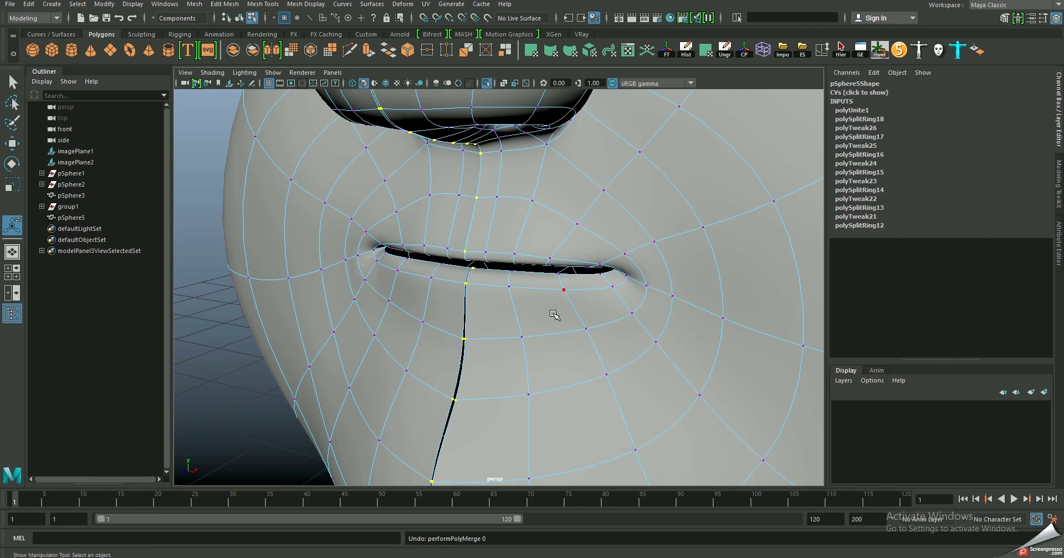
- Merge the centre vertices at the lips with a 0.001 distance threshold
right_click_drag(554, 313, 580, 293, "shift")
key("ctrl+z")
right_click_drag(486, 244, 542, 164, "shift")
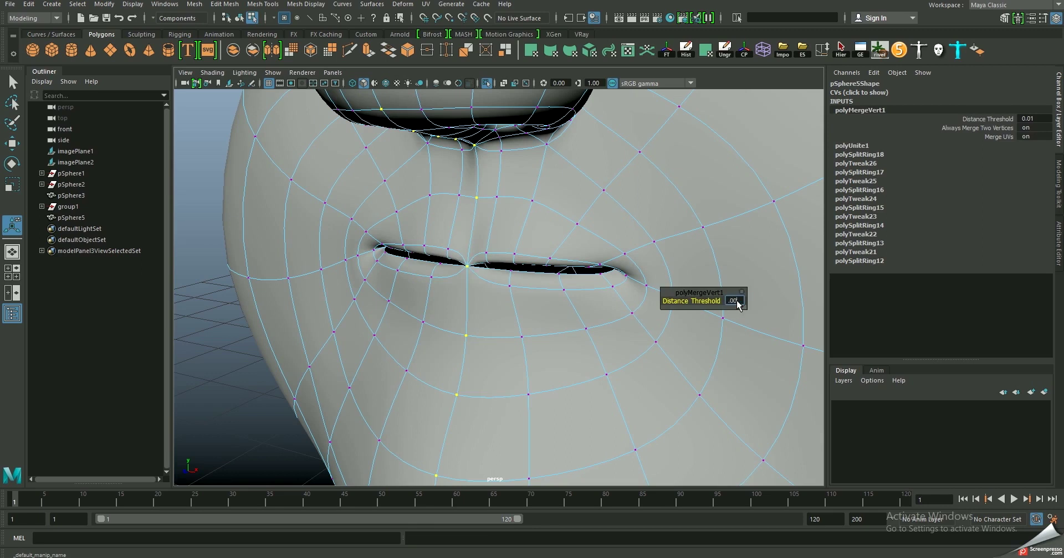
type("1")
key("Return")
- Isolate the selected faces and save the scene as a new incremented version
left_click_drag(532, 347, 515, 169, "alt")
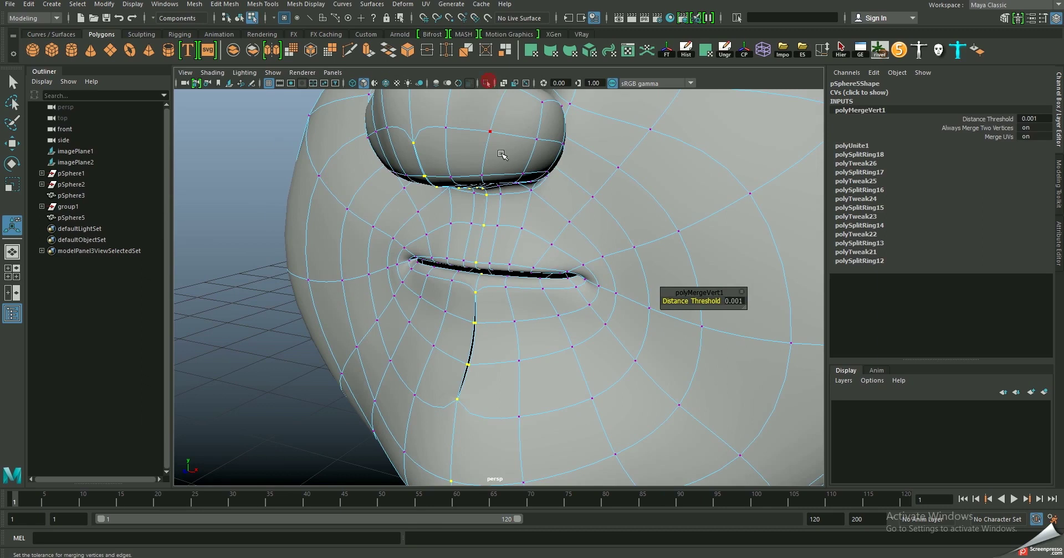
scroll(499, 111, "down", 3)
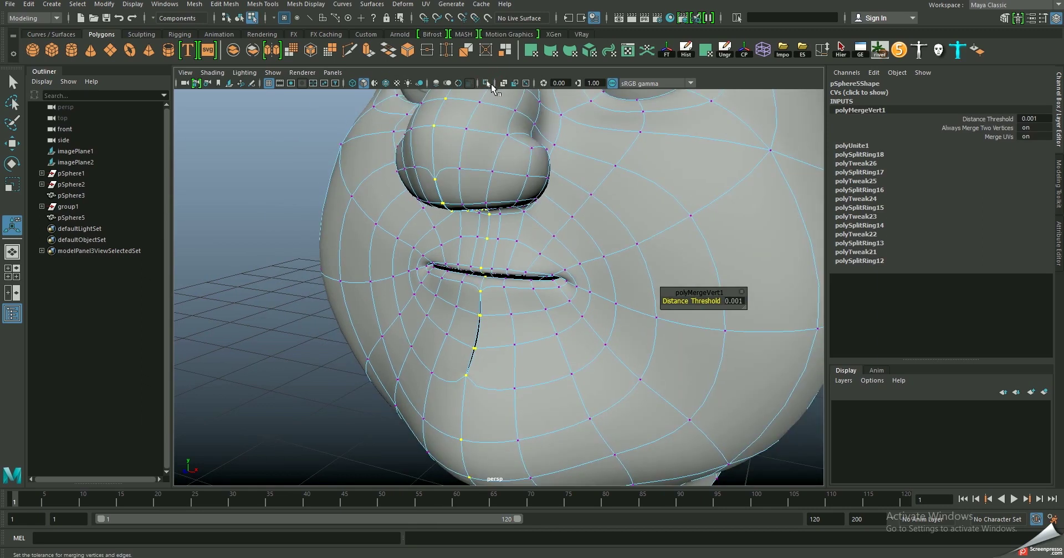
left_click(486, 83)
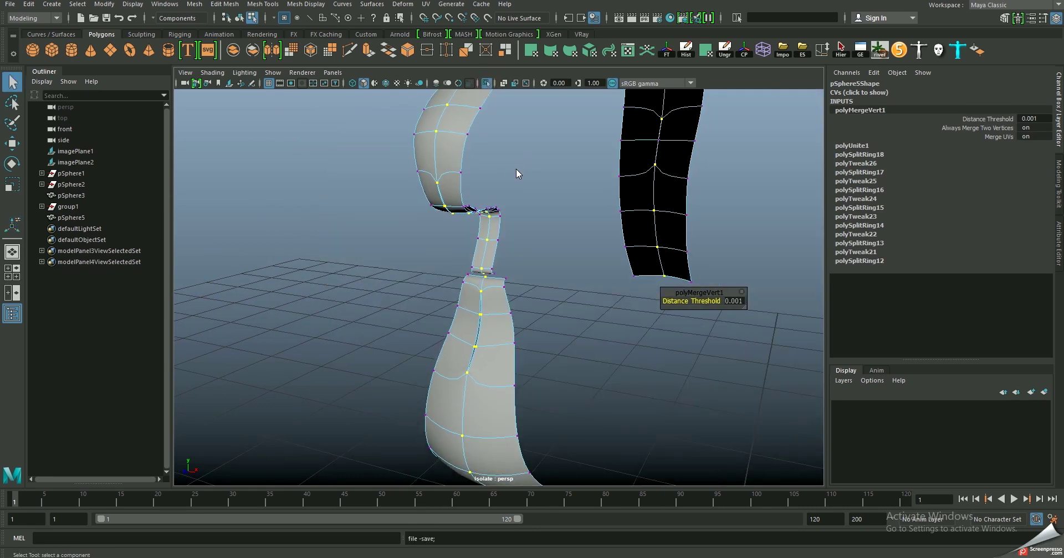
left_click(519, 286)
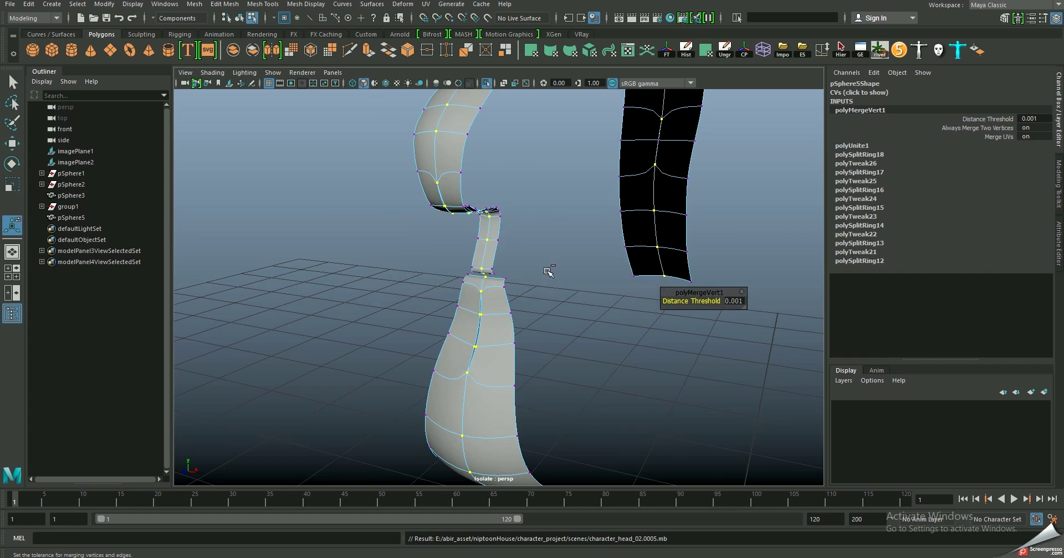
key("ctrl+alt+s")
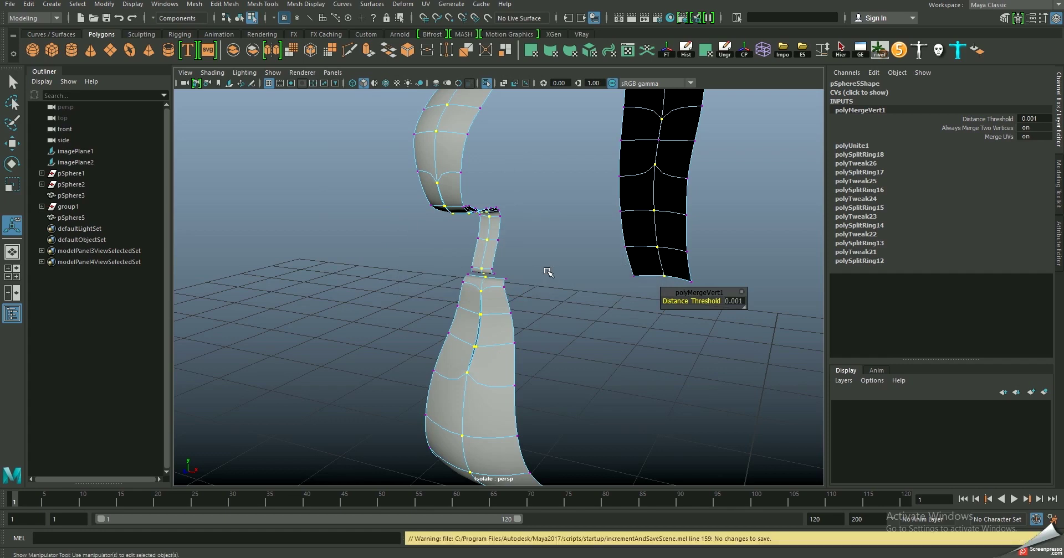
key("ctrl+s")
left_click(505, 287)
- Repeat the merge with G on the remaining seam vertices along the centre line
mouse_move(505, 287)
left_mouse_down("alt")
mouse_move(495, 268)
mouse_move(460, 349)
mouse_move(701, 222)
left_mouse_up("alt")
key("g")
left_click(468, 396)
key("g")
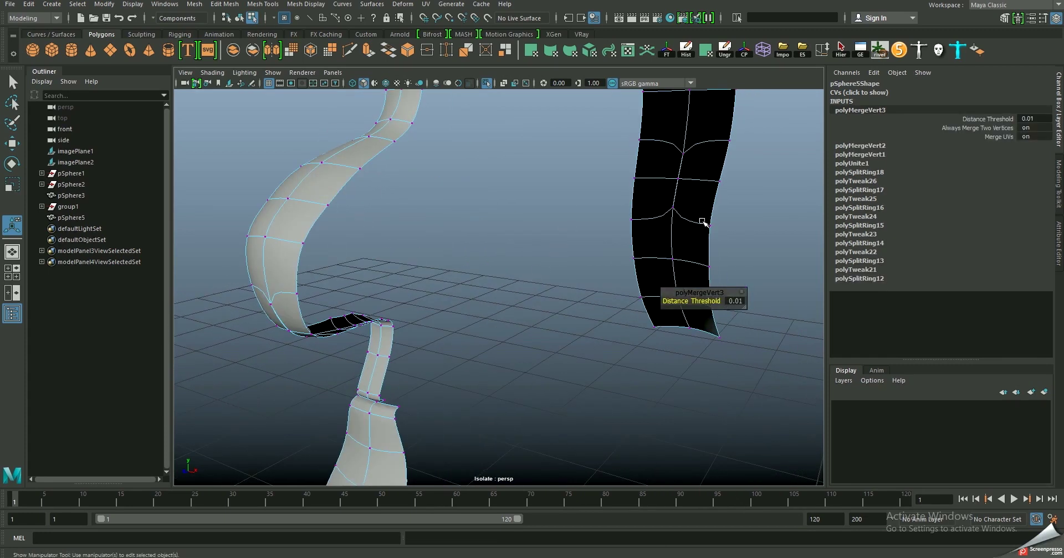
left_click_drag(667, 164, 688, 185)
key("g")
mouse_move(478, 219)
left_mouse_down("alt")
mouse_move(463, 217)
mouse_move(491, 198)
mouse_move(502, 272)
mouse_move(491, 293)
left_mouse_up("alt")
- Merge the last seam vertices, return to Object Mode, and delete the mesh's history
key("g")
right_click_drag(490, 210, 594, 167)
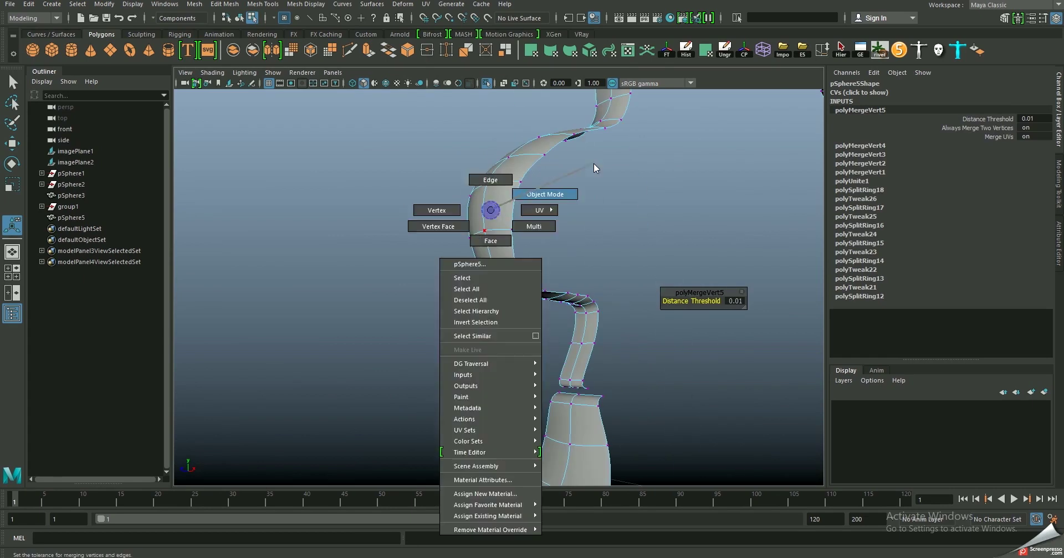
key("ctrl+1")
left_click_drag(526, 166, 622, 172, "alt")
left_click(686, 50)
mouse_move(665, 277)
left_mouse_down("alt")
mouse_move(636, 266)
mouse_move(504, 308)
mouse_move(570, 325)
mouse_move(565, 306)
mouse_move(553, 316)
left_mouse_up("alt")
- Exit isolation to show the full scene and select the combined head pSphere5
key("ctrl+1")
left_click(309, 245)
mouse_move(557, 238)
left_mouse_down("alt")
mouse_move(513, 250)
mouse_move(543, 249)
mouse_move(547, 260)
mouse_move(546, 248)
mouse_move(559, 266)
left_mouse_up("alt")
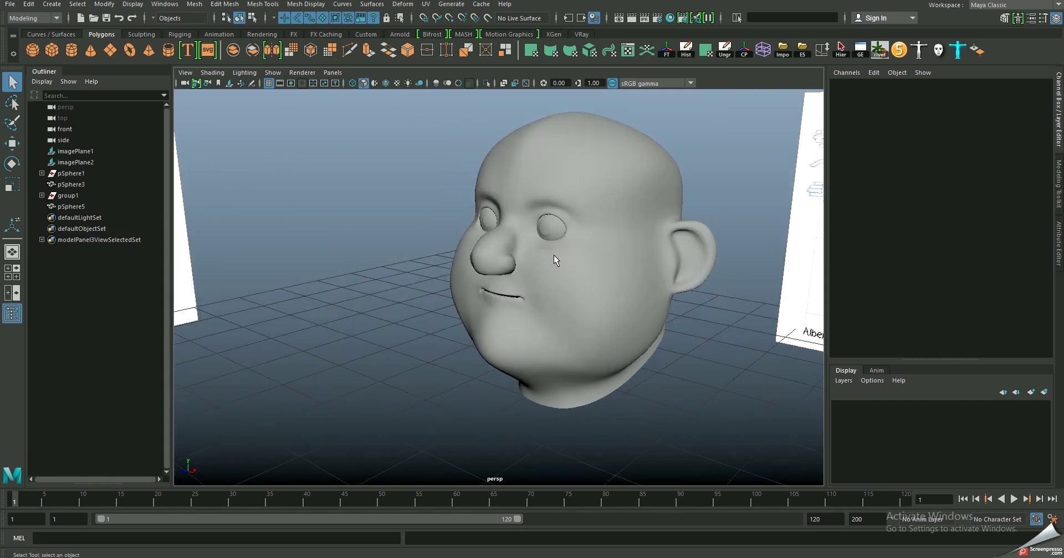
left_click(613, 286)
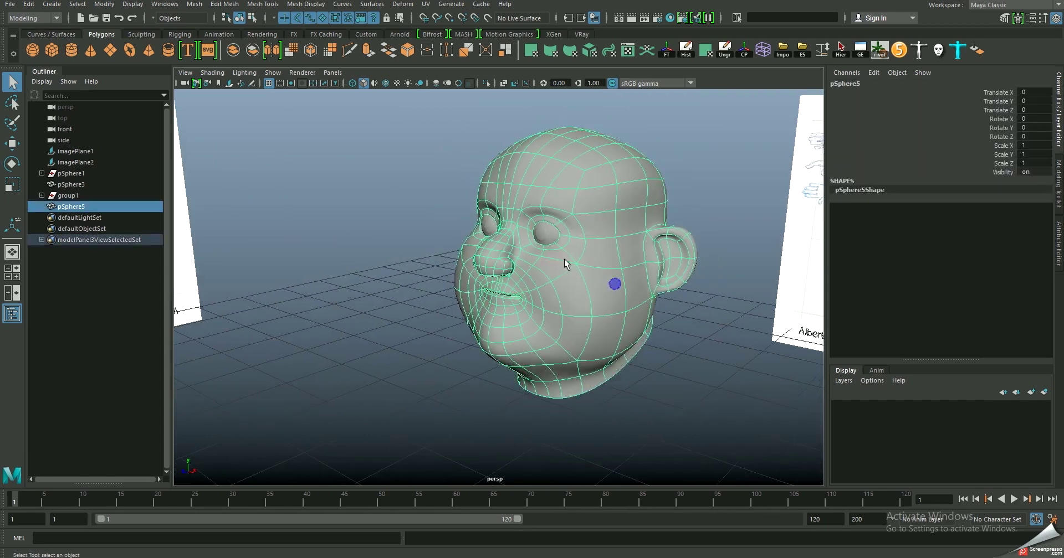
left_click(143, 35)
- Set the Modeling Toolkit symmetry to Object X
left_click_drag(592, 220, 547, 244, "alt")
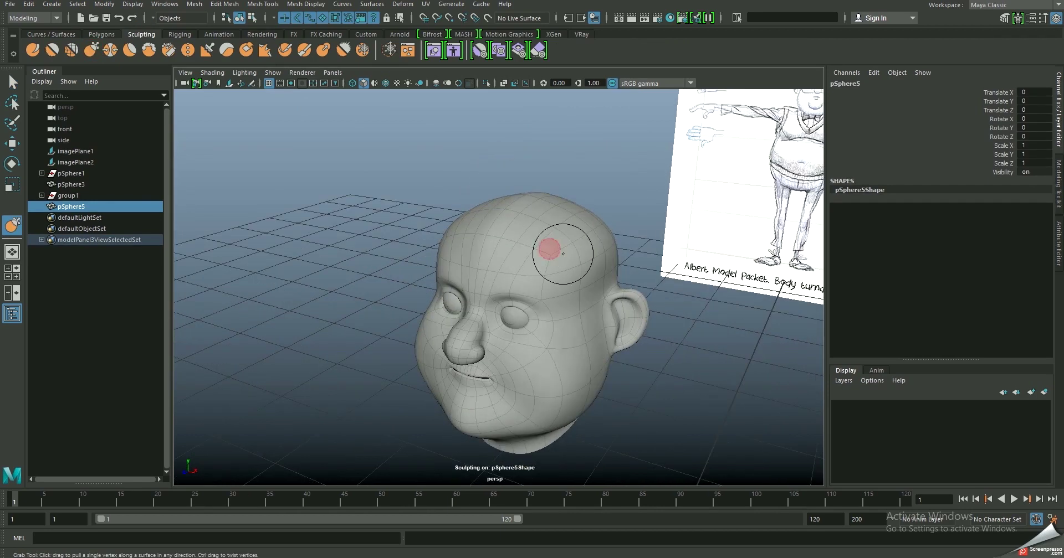
left_click_drag(539, 210, 558, 244, "alt")
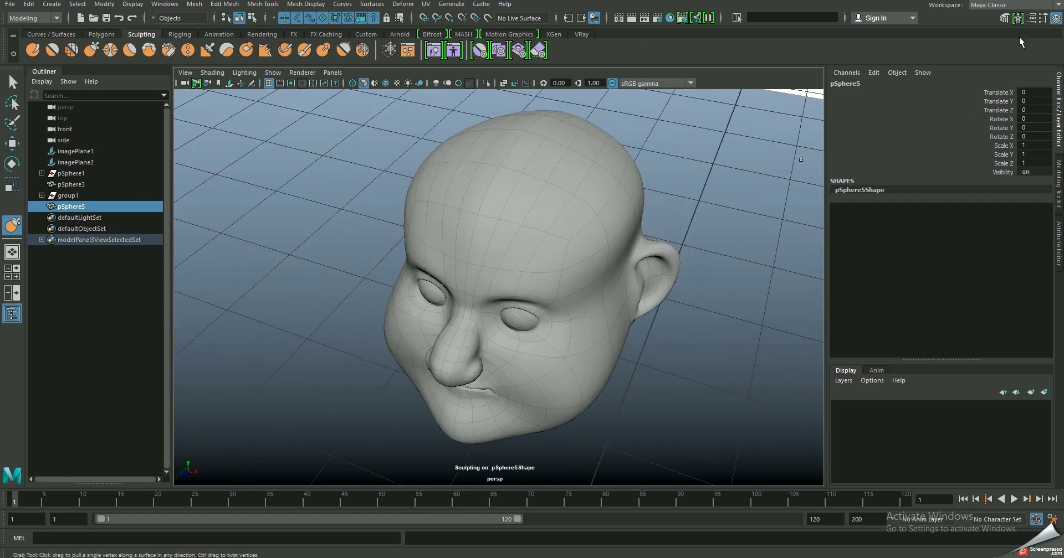
left_click(1004, 18)
left_click(953, 222)
left_click(986, 244)
- Relax and smooth the top and back of the head, undoing the last stroke
left_click_drag(570, 191, 499, 216, "alt")
left_click(70, 50)
mouse_move(582, 151)
left_mouse_down("alt")
mouse_move(643, 235)
mouse_move(624, 235)
left_mouse_up("alt")
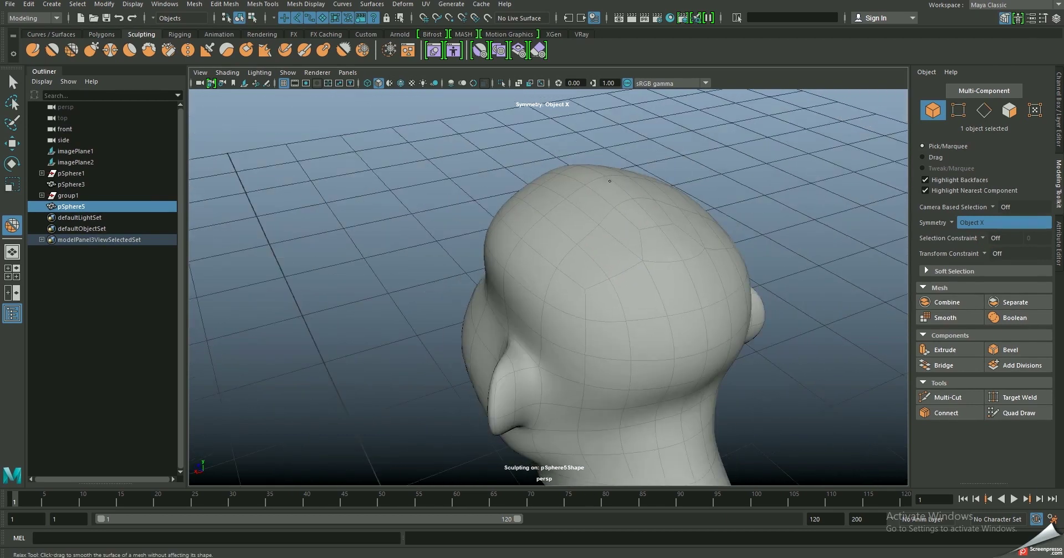
left_click_drag(609, 181, 635, 178, "alt")
left_click(58, 54)
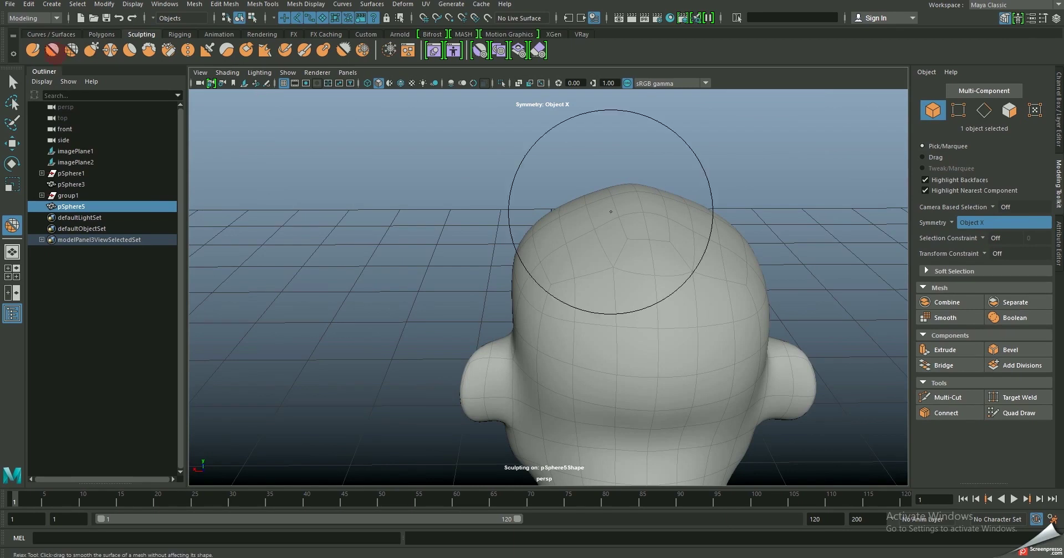
left_click_drag(589, 202, 629, 214, "alt")
mouse_move(594, 320)
left_mouse_down("alt")
mouse_move(499, 177)
mouse_move(547, 238)
left_mouse_up("alt")
mouse_move(435, 267)
left_mouse_down("alt")
mouse_move(439, 249)
mouse_move(622, 247)
left_mouse_up("alt")
key("ctrl+z")
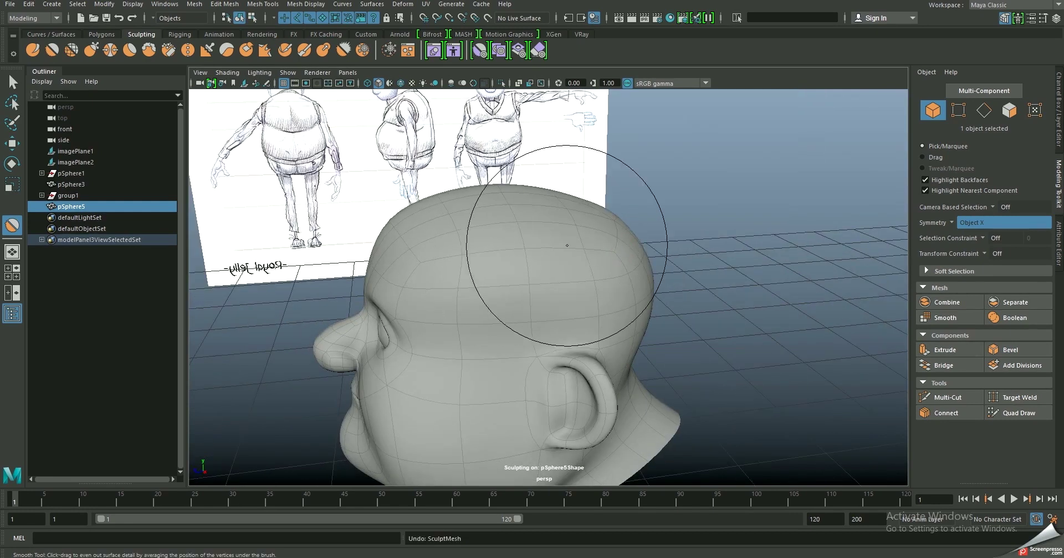
left_click_drag(515, 249, 452, 273, "alt")
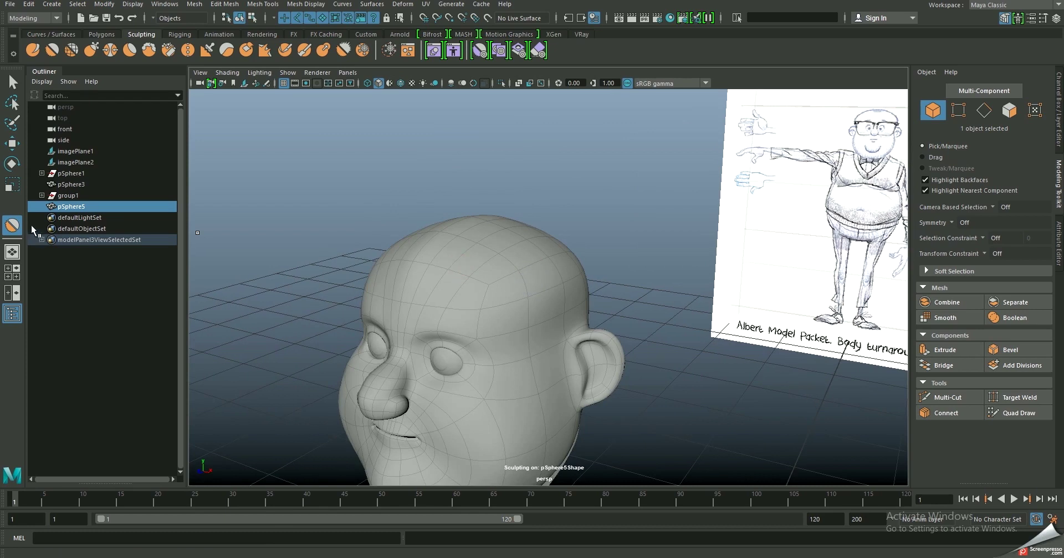
- Change the Smooth brush's symmetry setting, then smooth the top of the head and undo it
double_click(12, 225)
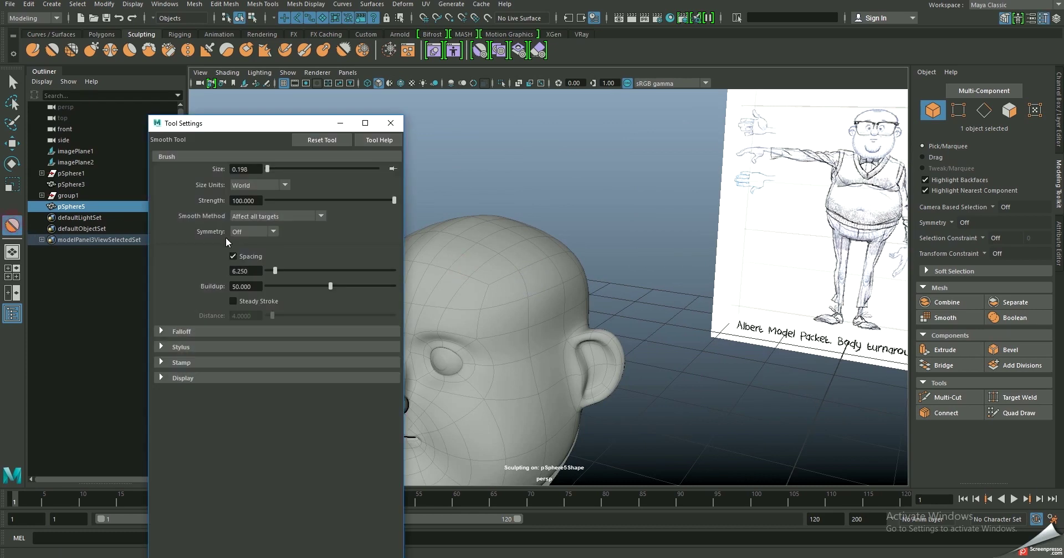
left_click(260, 231)
left_click(260, 255)
left_click(390, 123)
left_click_drag(421, 194, 504, 219, "alt")
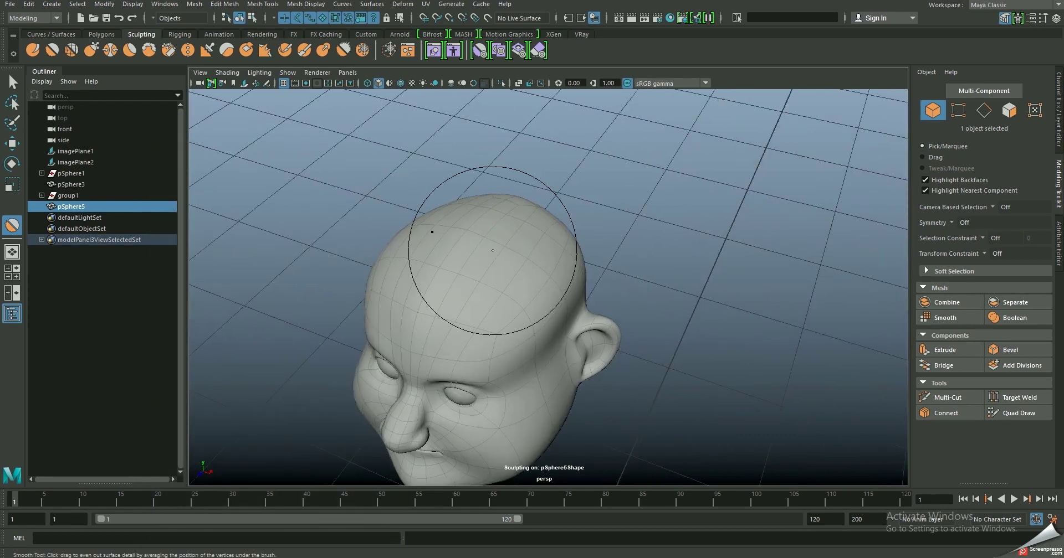
left_click_drag(467, 256, 472, 250)
key("ctrl+z")
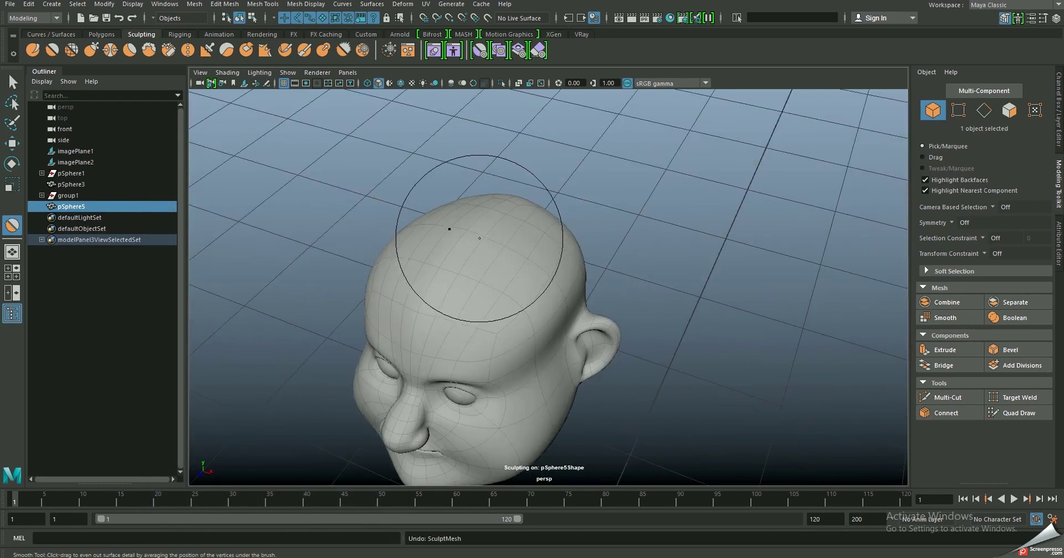
- Alternate Relax and Grab brushes over the crown and sides, ending on Grab
left_click(78, 52)
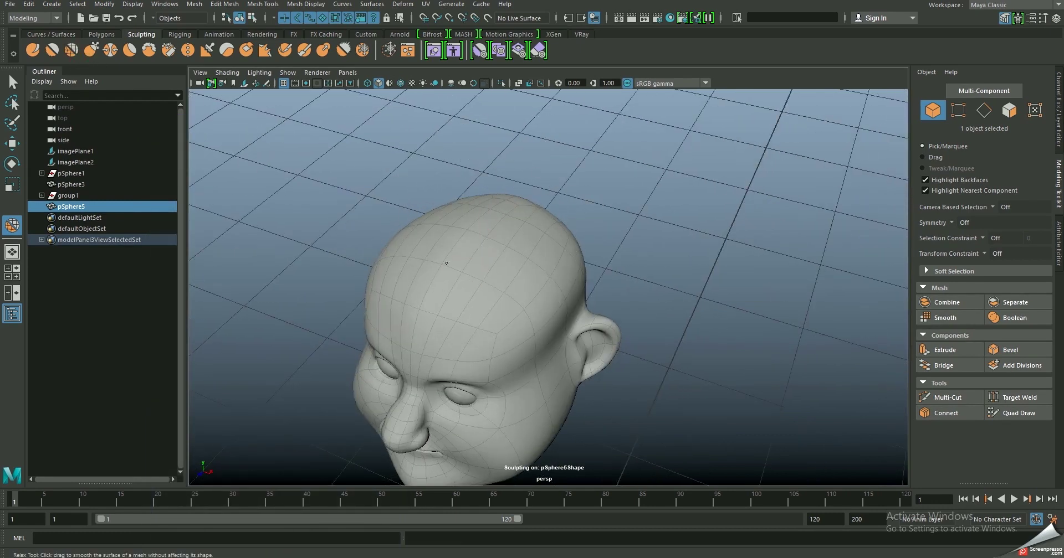
left_click_drag(504, 212, 477, 261, "alt")
left_click(85, 47)
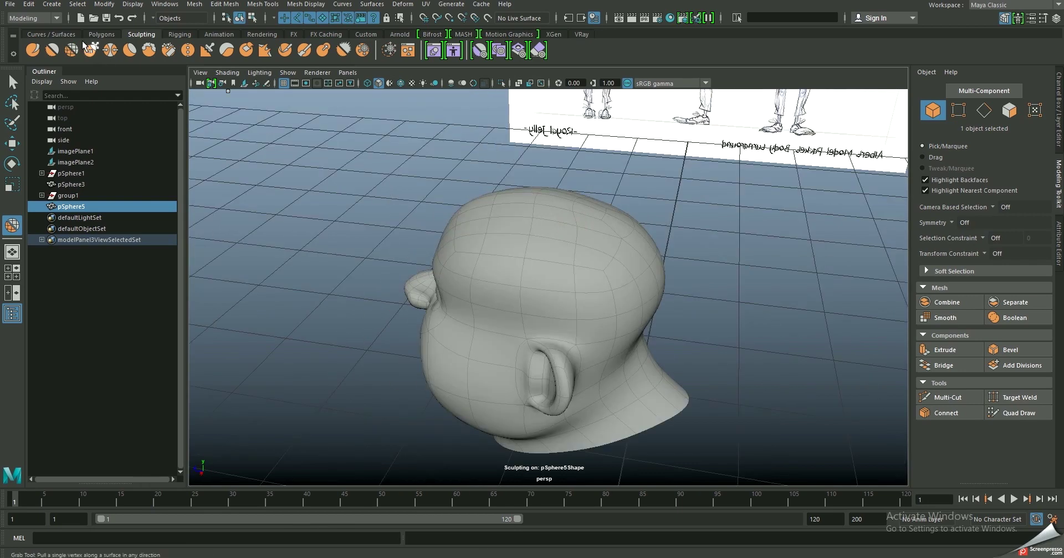
left_click(72, 52)
left_click_drag(471, 221, 527, 220, "alt")
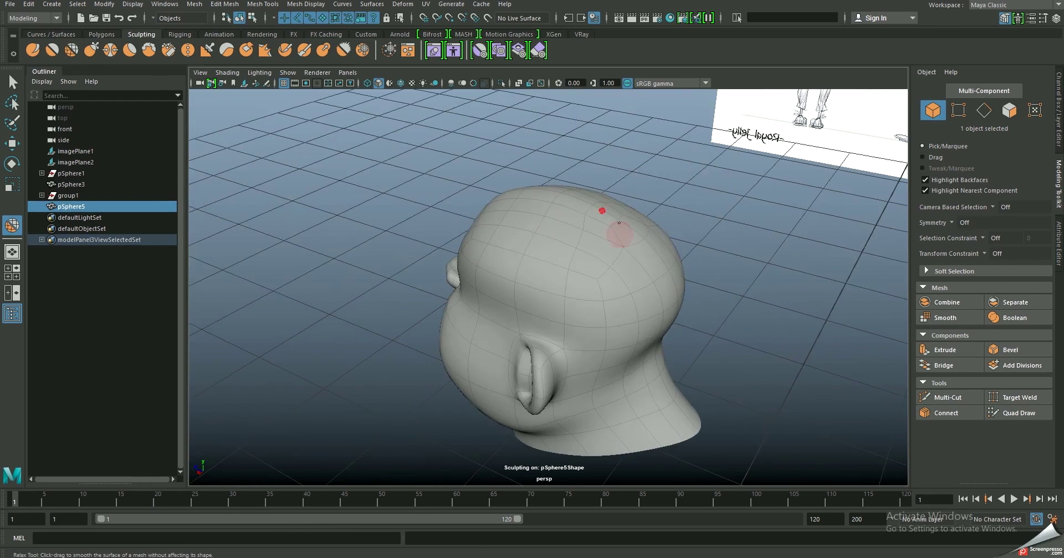
mouse_move(599, 198)
left_mouse_down("alt")
mouse_move(563, 171)
mouse_move(598, 218)
mouse_move(532, 218)
mouse_move(499, 233)
mouse_move(572, 221)
left_mouse_up("alt")
left_click(92, 53)
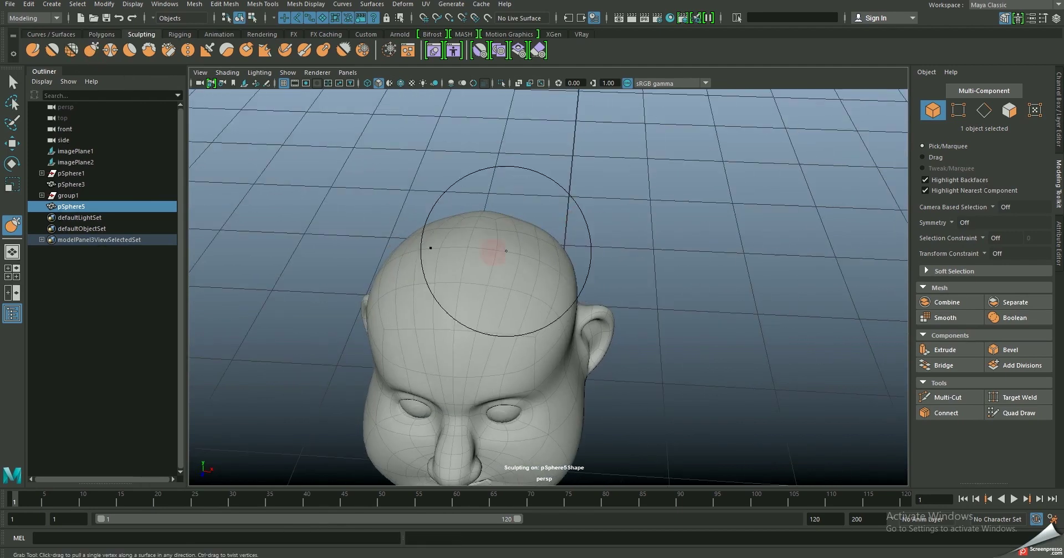
mouse_move(487, 285)
left_mouse_down("alt")
mouse_move(510, 247)
mouse_move(476, 229)
left_mouse_up("alt")
left_click(71, 50)
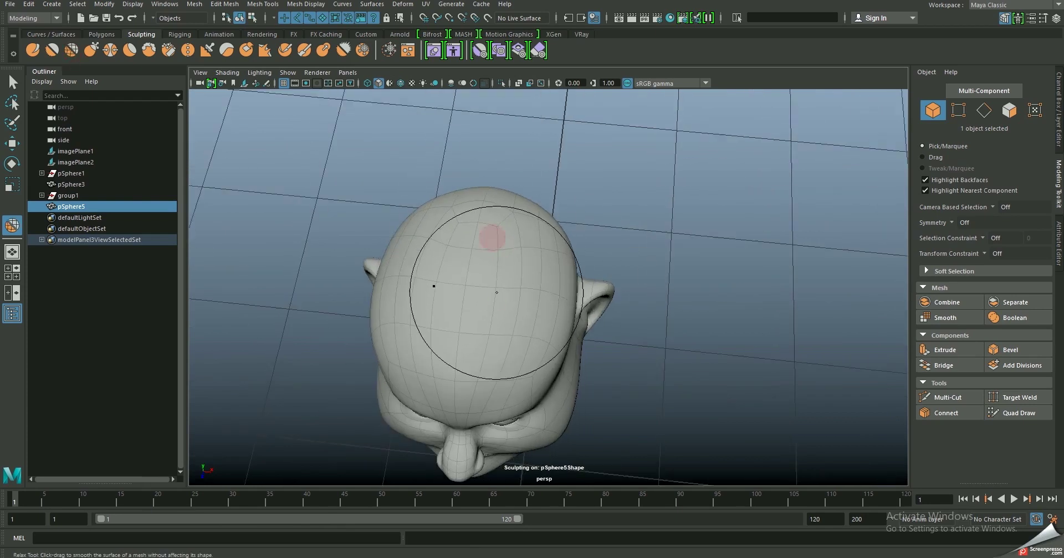
mouse_move(491, 316)
left_mouse_down("alt")
mouse_move(422, 245)
mouse_move(610, 243)
mouse_move(669, 303)
mouse_move(653, 332)
mouse_move(632, 261)
mouse_move(665, 266)
mouse_move(575, 293)
mouse_move(606, 273)
mouse_move(552, 302)
left_mouse_up("alt")
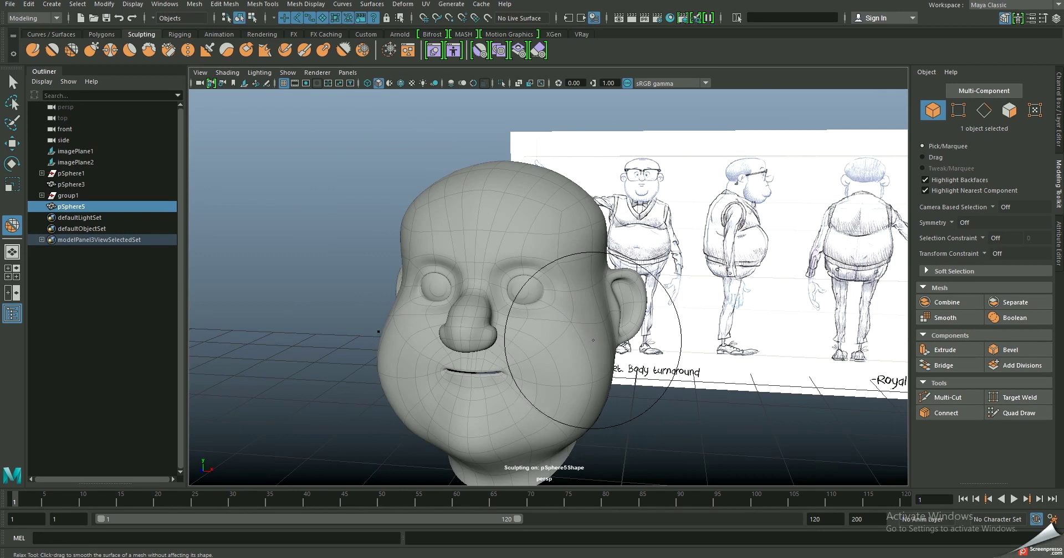
mouse_move(527, 194)
left_mouse_down("alt")
mouse_move(546, 194)
mouse_move(480, 318)
mouse_move(547, 142)
mouse_move(516, 252)
left_mouse_up("alt")
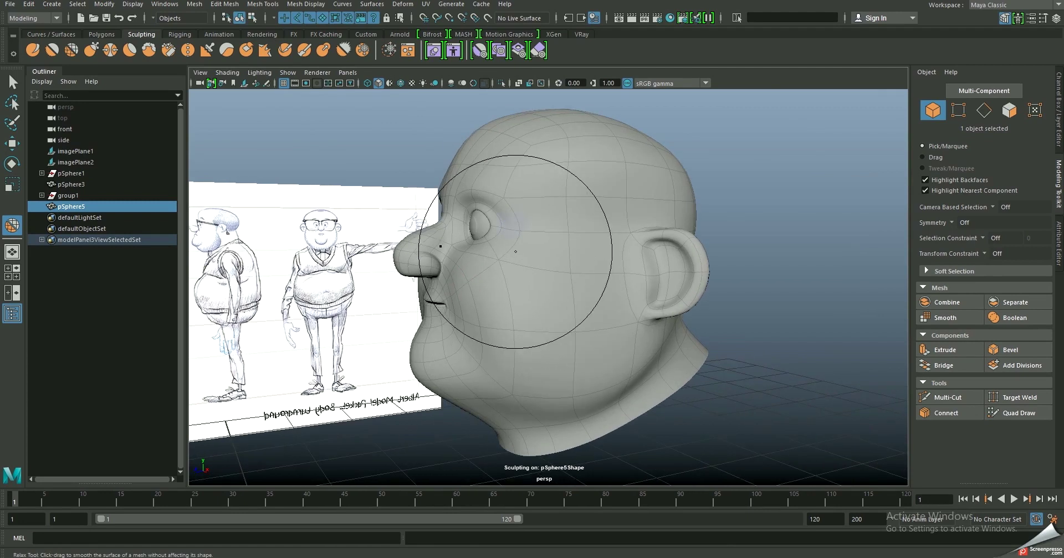
key("g")
mouse_move(371, 117)
left_mouse_down("alt")
mouse_move(518, 261)
mouse_move(471, 290)
mouse_move(494, 301)
mouse_move(482, 290)
mouse_move(473, 329)
mouse_move(486, 333)
mouse_move(434, 278)
mouse_move(534, 283)
mouse_move(506, 238)
mouse_move(524, 227)
left_mouse_up("alt")
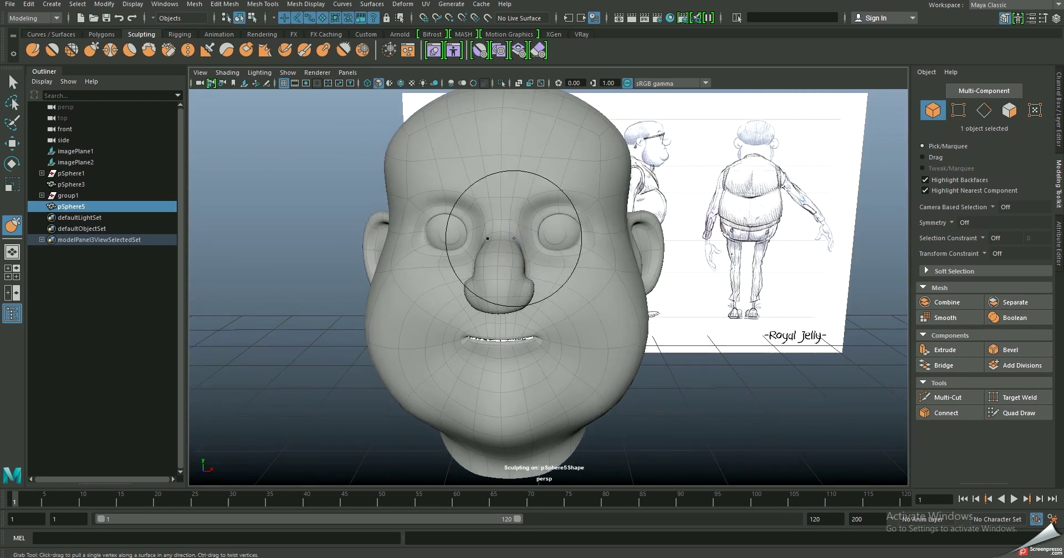
- Widen the nose and reshape the brow between the eyes with Grab strokes
scroll(524, 226, "up", 3)
left_click_drag(504, 262, 509, 260, "alt")
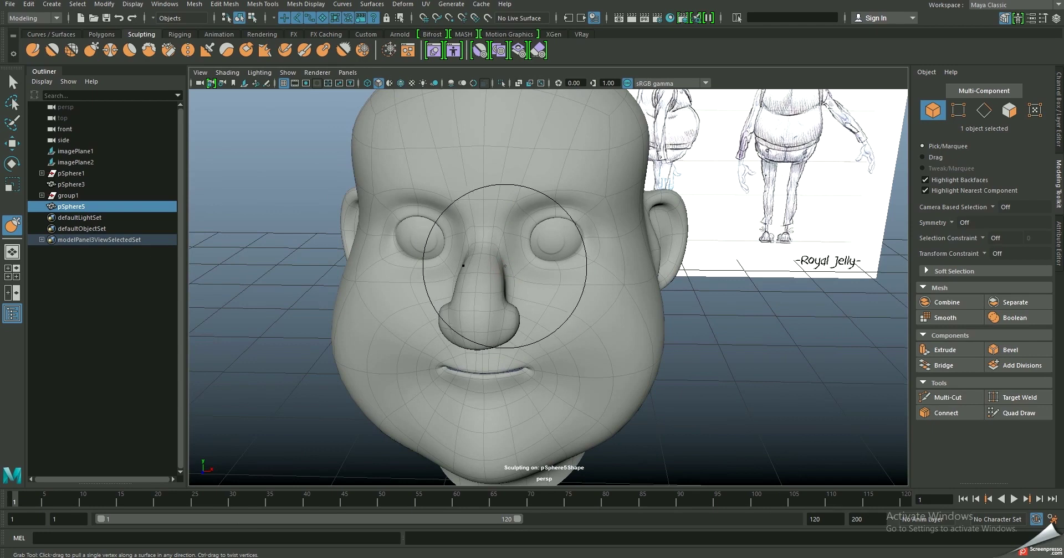
left_click_drag(505, 266, 516, 267)
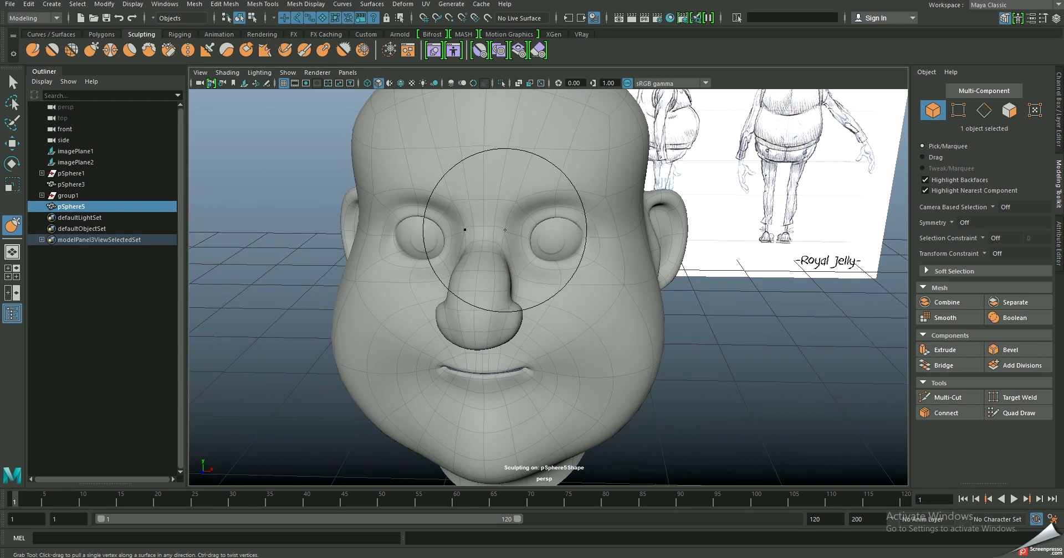
left_click_drag(508, 227, 506, 189, "alt")
scroll(498, 185, "up", 2)
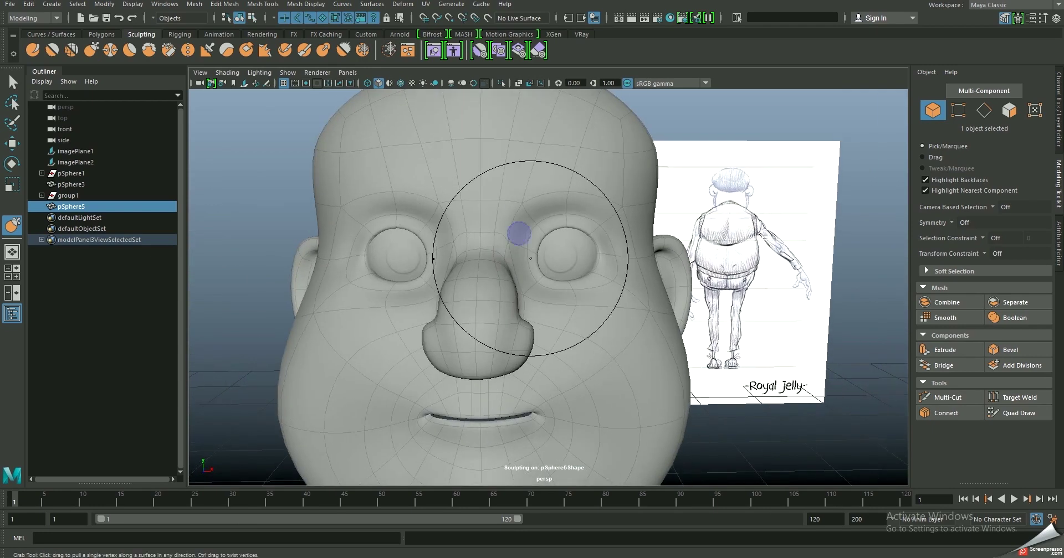
mouse_move(518, 250)
left_mouse_down()
mouse_move(505, 250)
mouse_move(515, 238)
left_mouse_up()
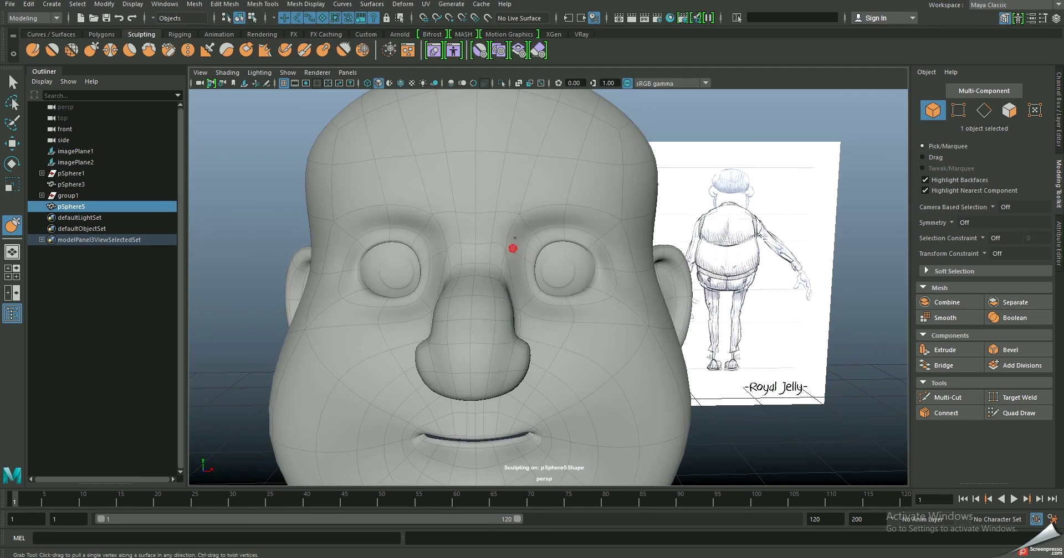
- Reshape the skin beside the right eye with the Grab brush
left_click_drag(568, 199, 590, 259, "alt")
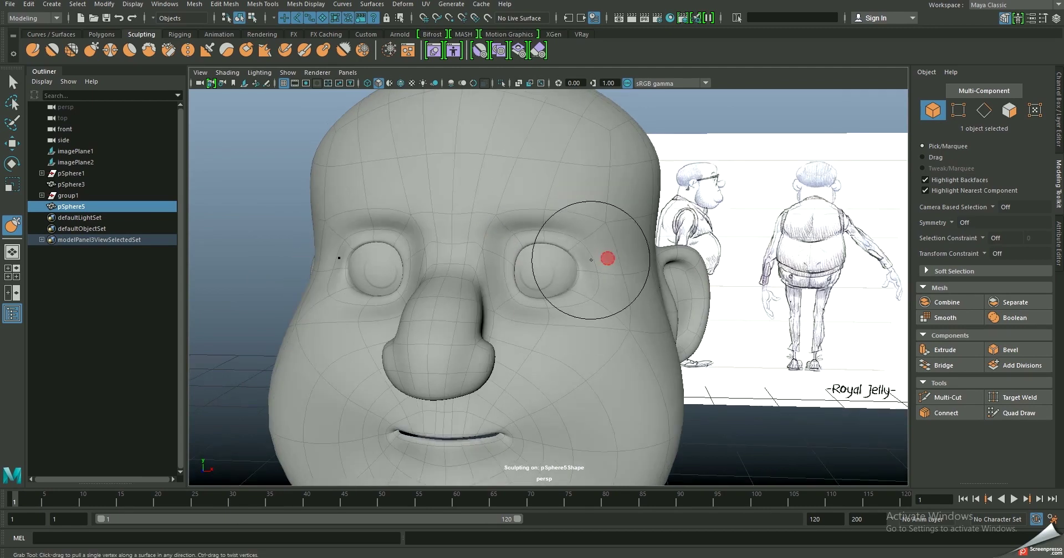
mouse_move(571, 293)
left_mouse_down("alt")
mouse_move(522, 261)
mouse_move(544, 300)
left_mouse_up("alt")
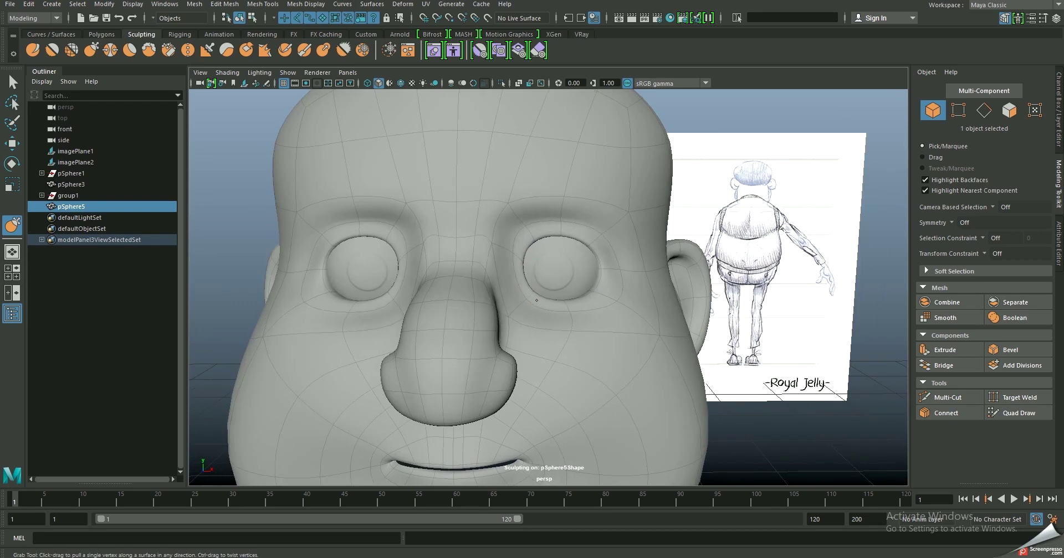
mouse_move(596, 279)
left_mouse_down("alt")
mouse_move(606, 311)
mouse_move(482, 328)
mouse_move(482, 308)
mouse_move(521, 256)
mouse_move(547, 312)
mouse_move(487, 297)
mouse_move(575, 337)
mouse_move(599, 289)
mouse_move(576, 289)
mouse_move(619, 285)
mouse_move(560, 254)
left_mouse_up("alt")
- Save the scene with Ctrl+S, confirming the student-version prompt
key("w")
key("q")
key("ctrl+s")
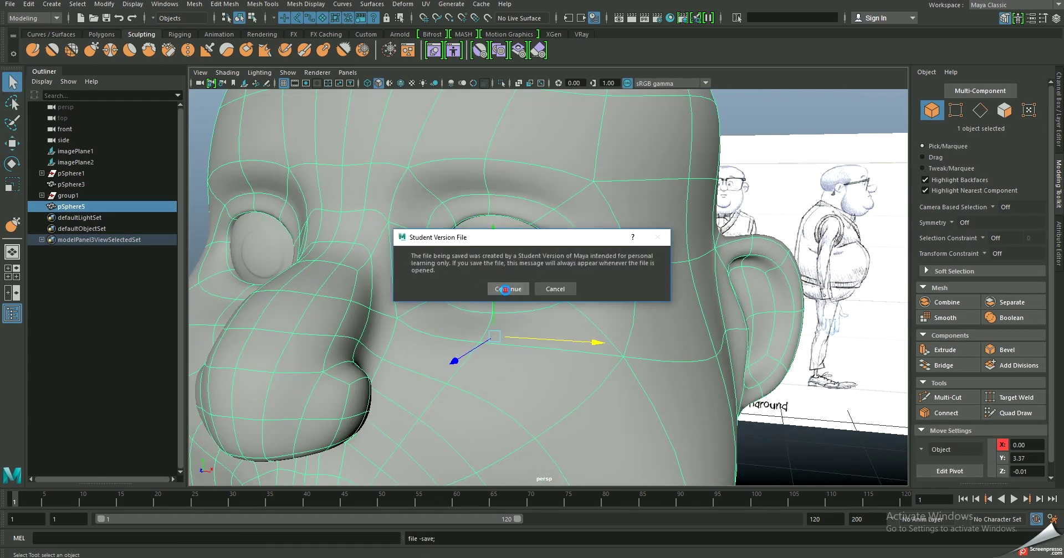
left_click(504, 289)
- Reselect the Grab sculpt brush and shrink its size
left_click_drag(505, 290, 477, 261, "alt")
key("w")
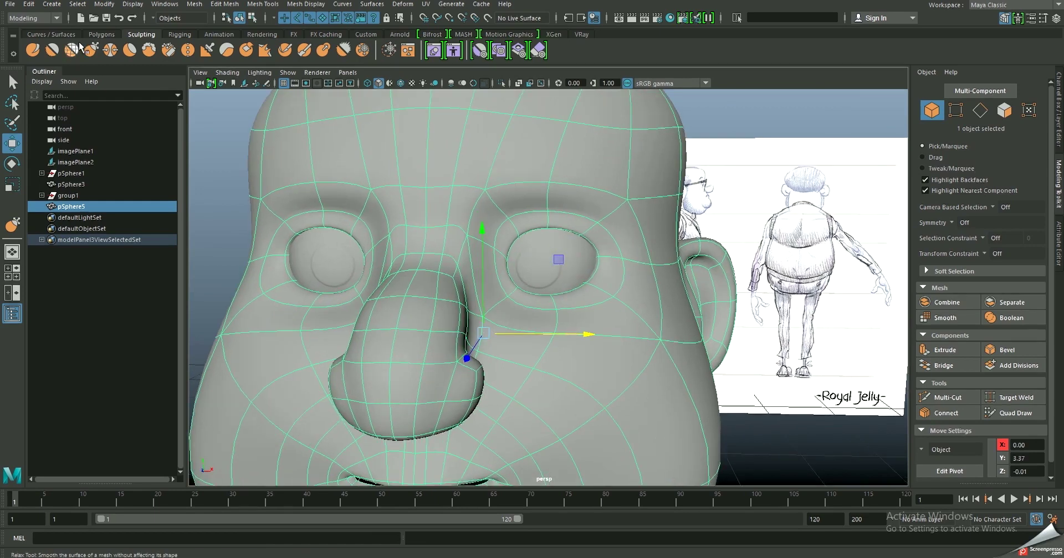
left_click(91, 50)
left_click_drag(583, 298, 574, 300)
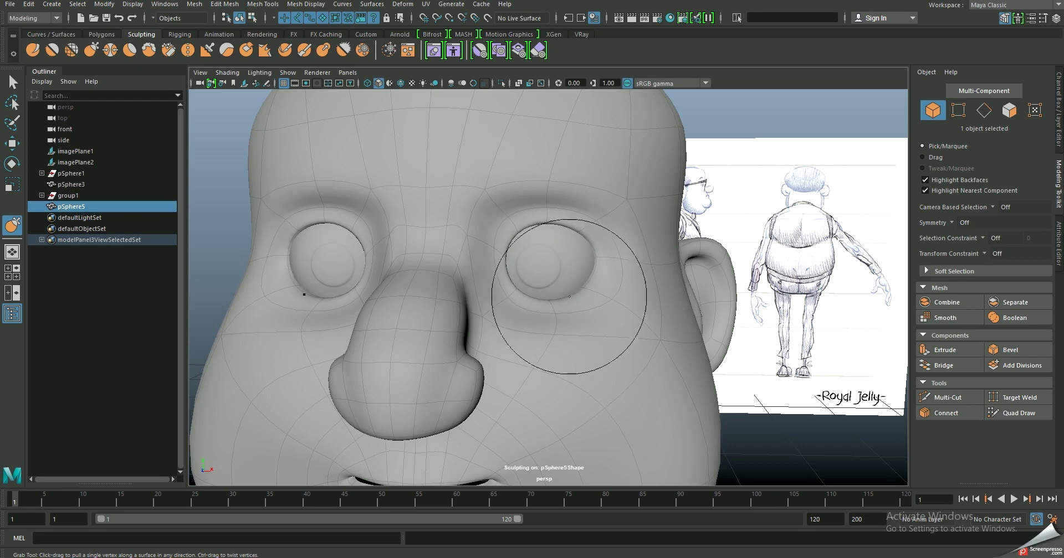
- Show the head's unsmoothed low-poly cage and switch to Edge selection mode
mouse_move(578, 297)
left_mouse_down("alt")
mouse_move(441, 361)
mouse_move(285, 404)
mouse_move(427, 303)
mouse_move(503, 290)
left_mouse_up("alt")
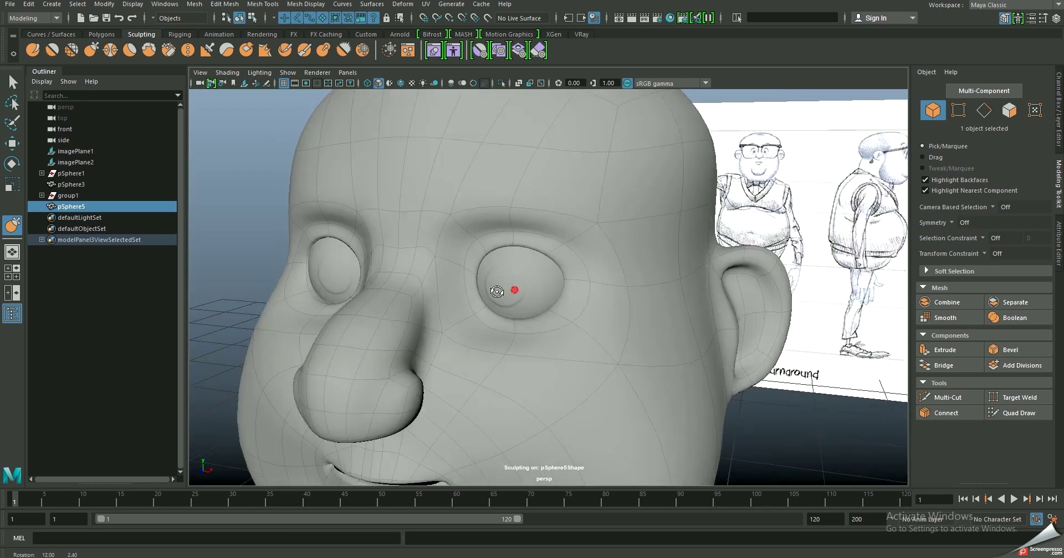
scroll(503, 290, "up", 3)
key("1")
key("w")
scroll(464, 206, "down", 2)
left_click_drag(463, 206, 434, 222, "alt")
right_click_drag(421, 228, 463, 200)
- Select the eye-socket rim edge loop, mirror it across object X, and bevel it at 0.5
double_click(464, 232)
left_click_drag(463, 229, 503, 233, "alt")
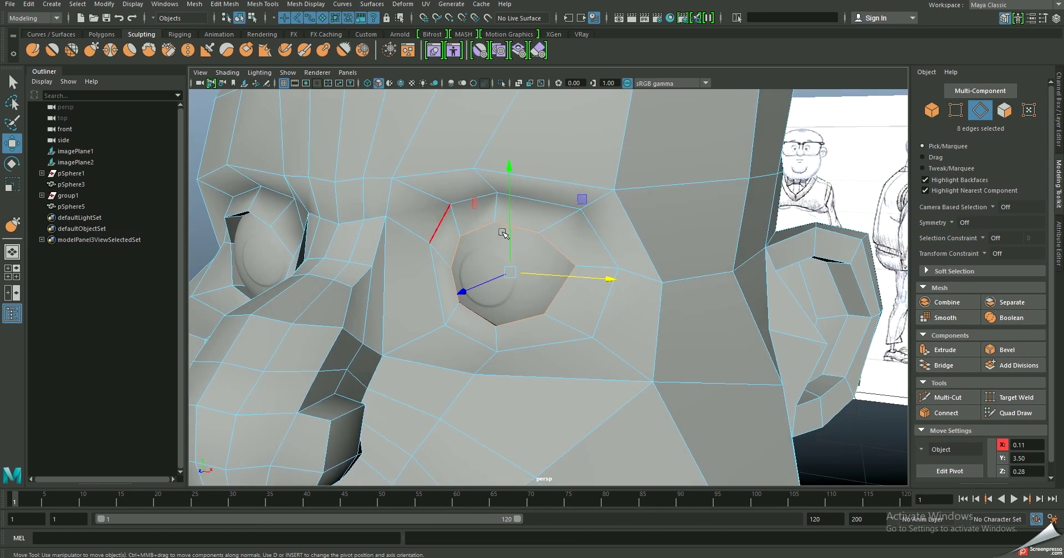
left_click(945, 224)
left_click(975, 235)
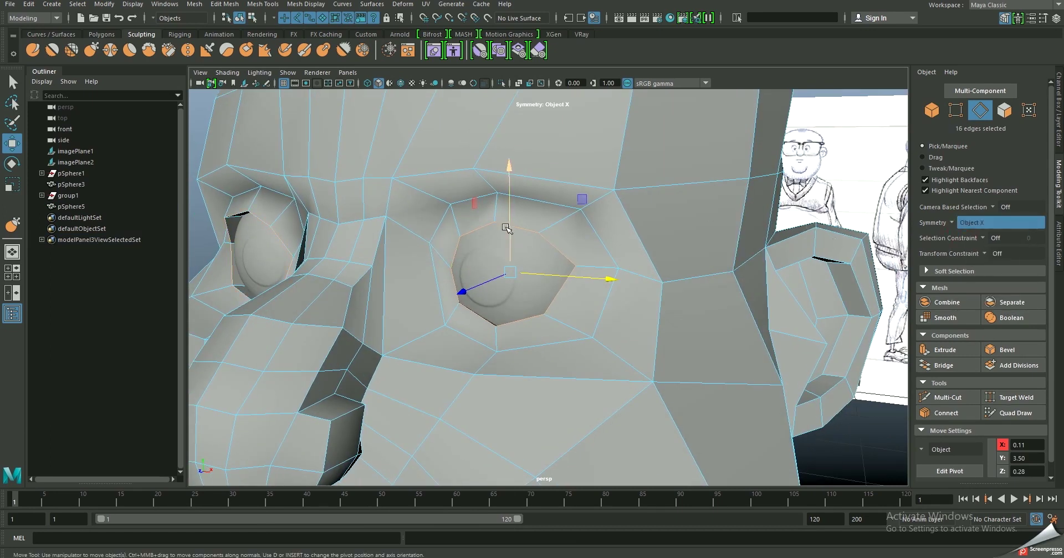
right_click_drag(536, 216, 576, 223, "shift")
left_click(587, 218)
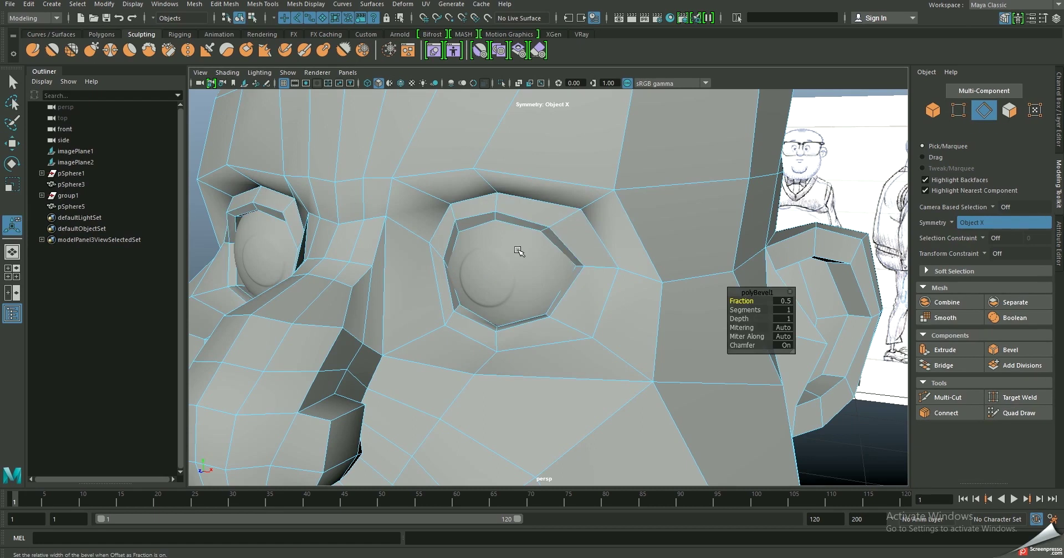
- Insert an extra edge loop around the eye socket
scroll(533, 207, "up", 3)
right_click(532, 202)
left_click(493, 187)
mouse_move(494, 188)
right_mouse_down()
mouse_move(536, 167)
mouse_move(531, 158)
mouse_move(493, 200)
right_mouse_up()
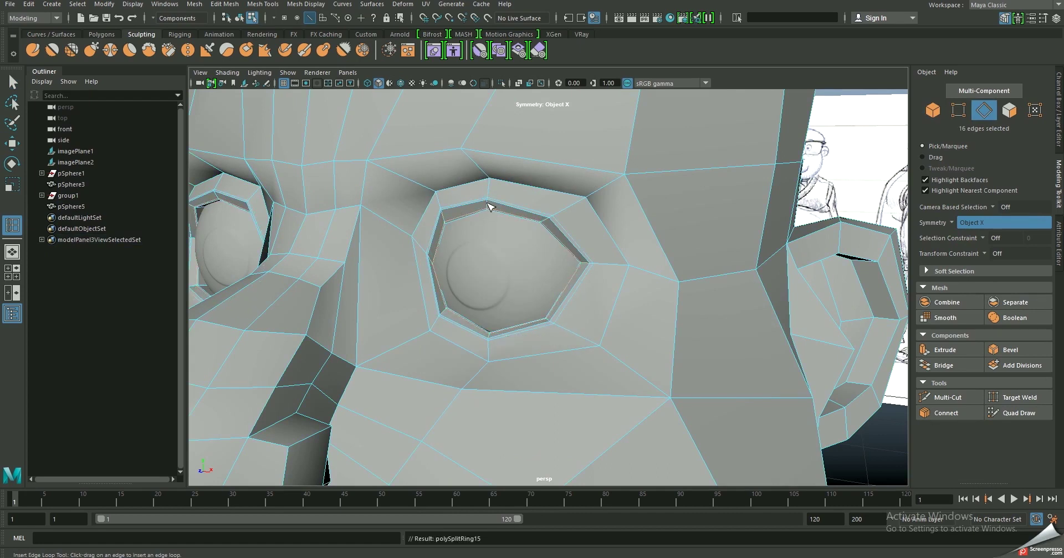
- Return to Object Mode and preview the head smoothed with 3
key("w")
right_click_drag(510, 192, 546, 166)
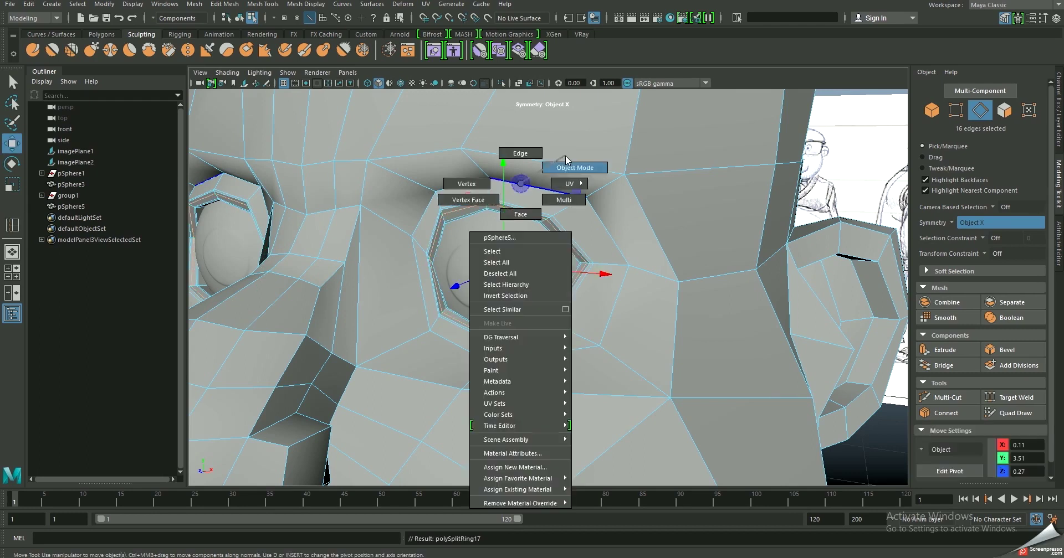
key("3")
right_click_drag(607, 231, 417, 224, "alt")
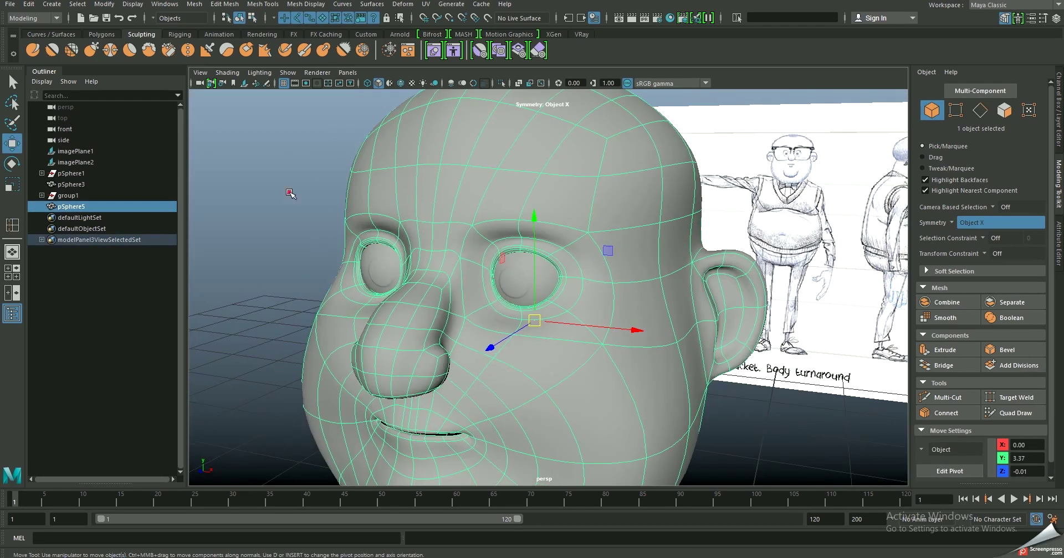
- Select the head mesh, pick the Grab brush and show its low-poly cage
left_click(288, 193)
left_click_drag(288, 192, 372, 192, "alt")
mouse_move(494, 183)
right_mouse_down("alt")
mouse_move(499, 171)
mouse_move(599, 244)
right_mouse_up("alt")
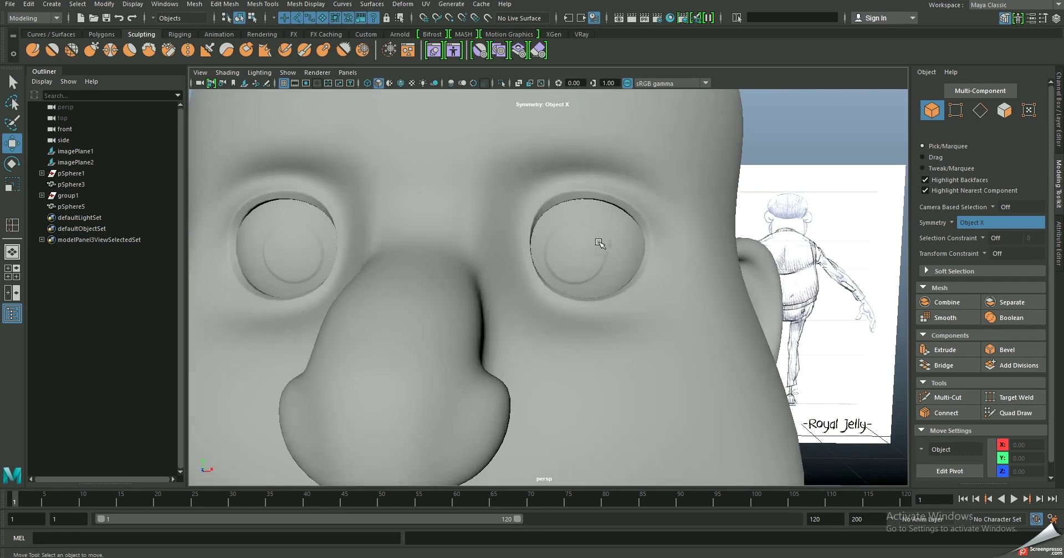
left_click_drag(599, 244, 542, 209, "alt")
left_click(468, 201)
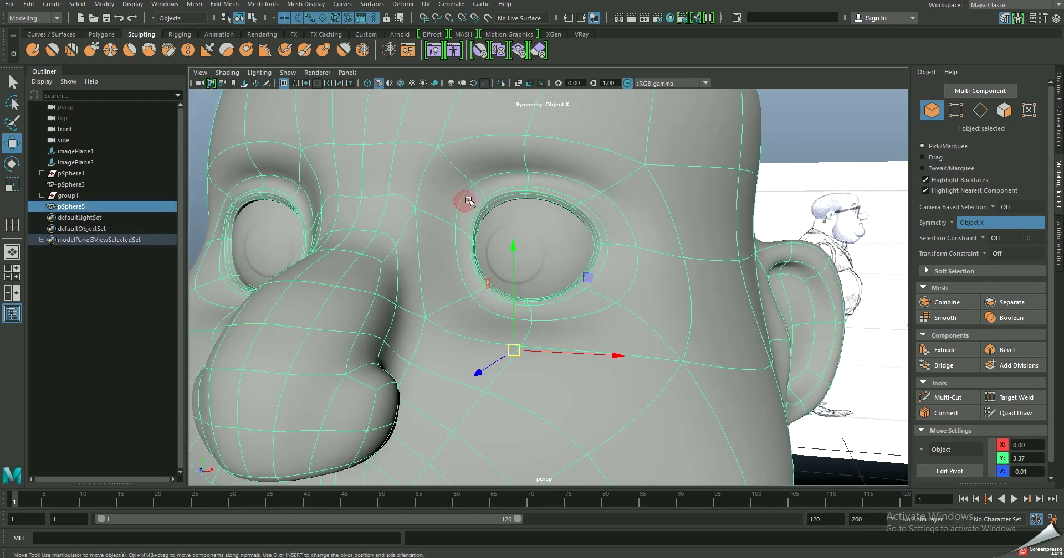
left_click(110, 50)
key("1")
- Switch to the Move tool and bring back the smoothed preview with 3
mouse_move(463, 178)
left_mouse_down("alt")
mouse_move(447, 193)
mouse_move(501, 202)
mouse_move(612, 148)
left_mouse_up("alt")
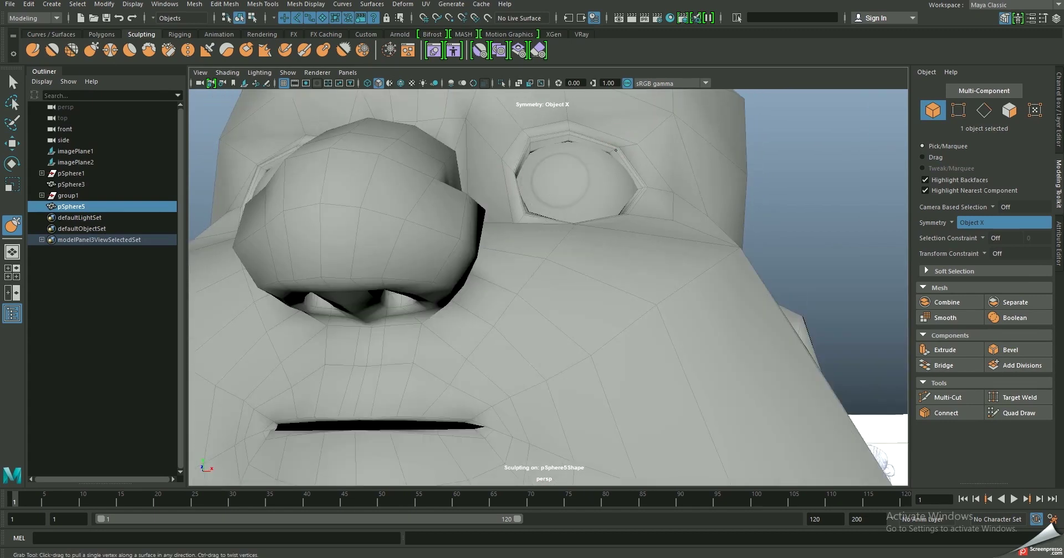
mouse_move(622, 209)
left_mouse_down("alt")
mouse_move(584, 233)
mouse_move(585, 249)
left_mouse_up("alt")
key("w")
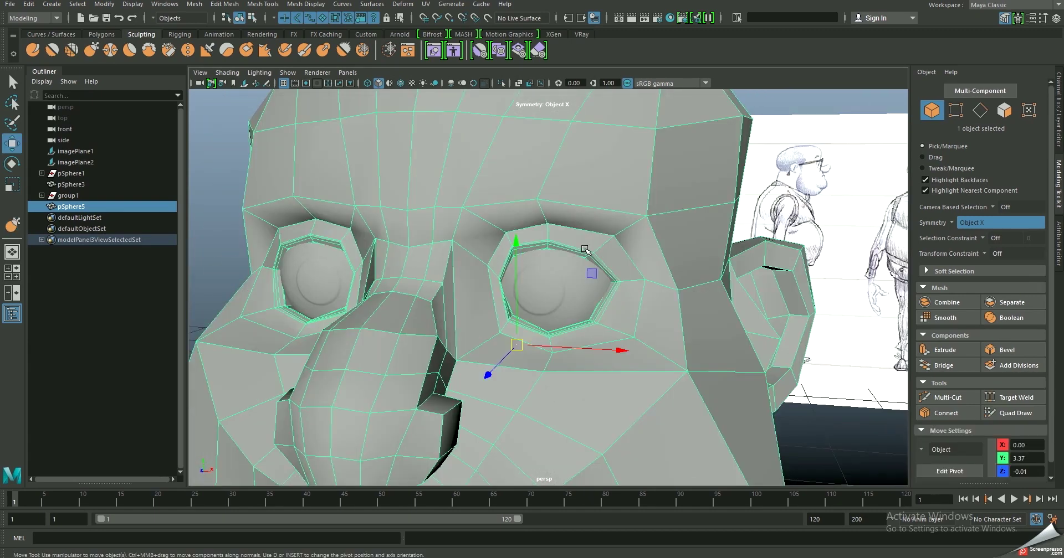
key("3")
scroll(594, 261, "down", 2)
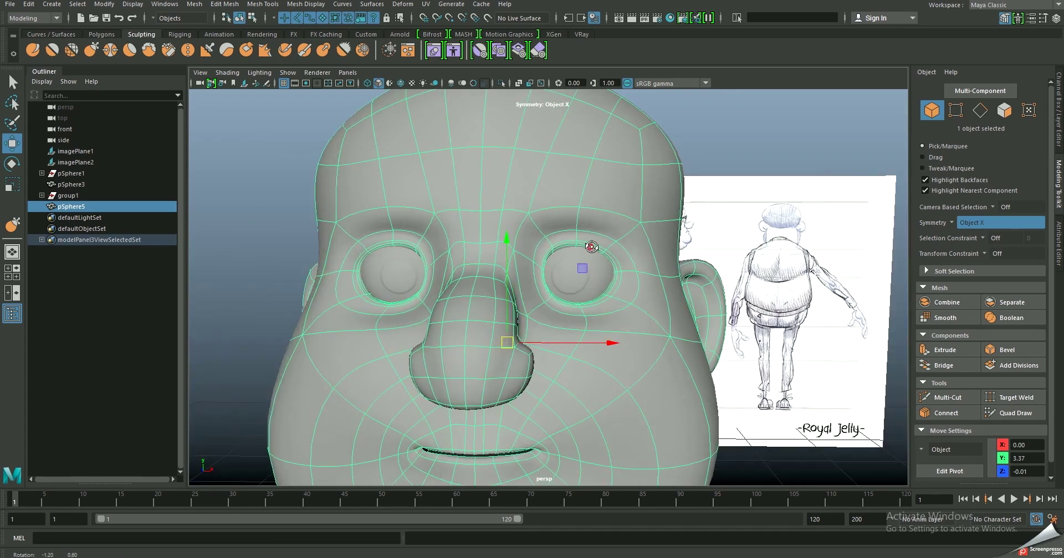
scroll(617, 292, "up", 5)
scroll(617, 292, "down", 3)
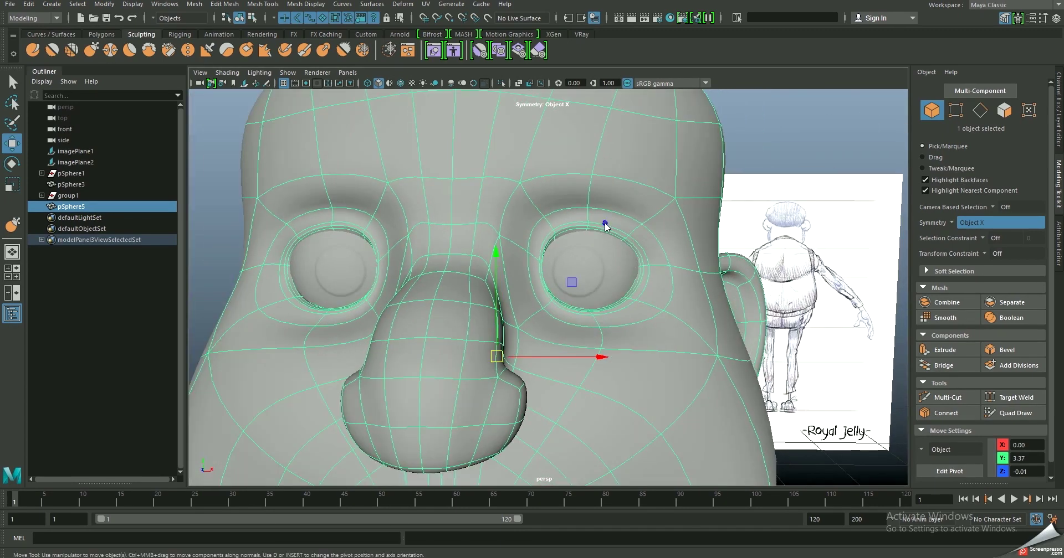
- In Vertex mode, select the upper-eyelid and eye-corner vertices
key("F9")
left_click(603, 227)
left_click_drag(635, 243, 637, 238, "alt")
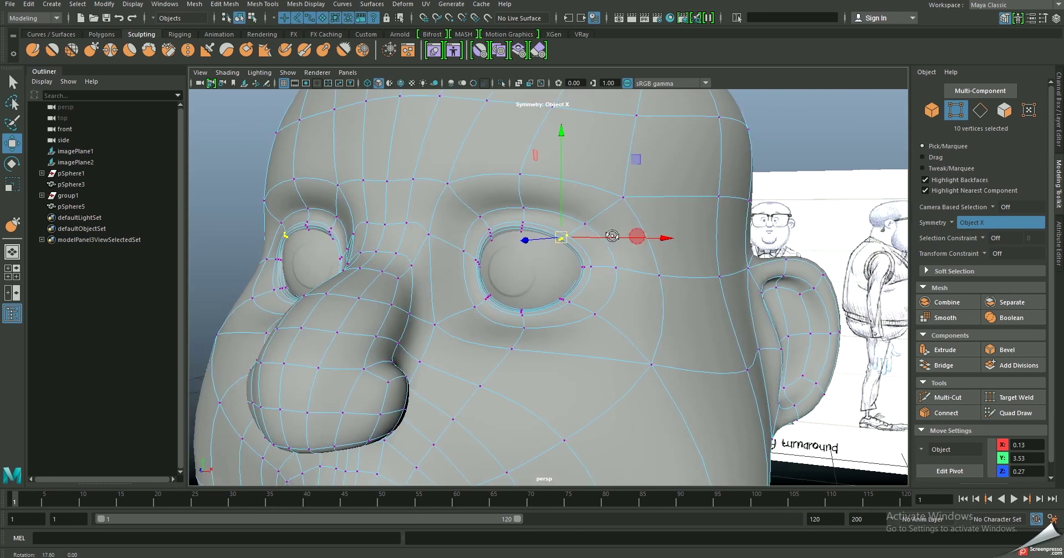
left_click_drag(561, 135, 596, 177, "alt")
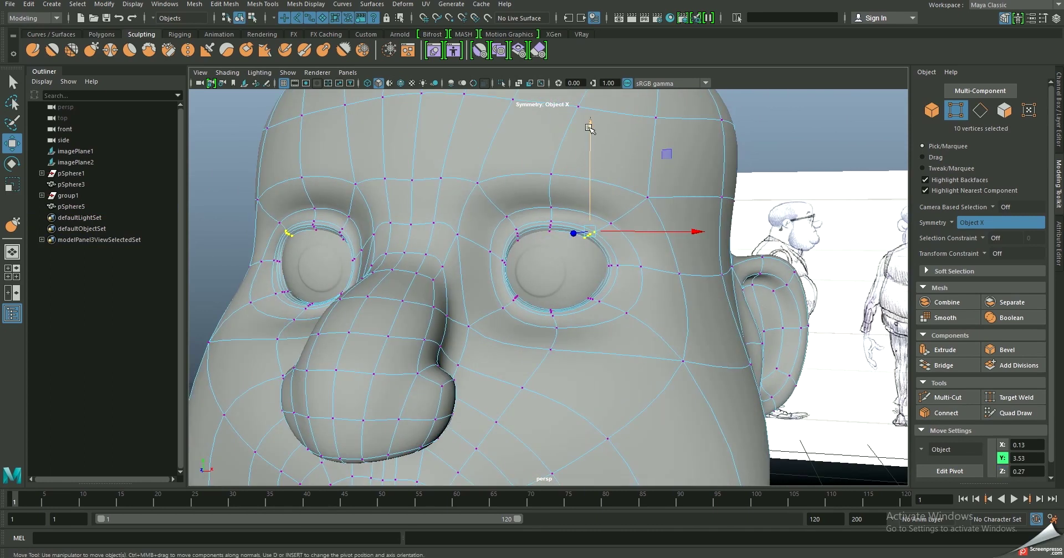
left_click(617, 267, "shift")
mouse_move(617, 267)
left_mouse_down("alt")
mouse_move(614, 297)
mouse_move(603, 286)
mouse_move(526, 316)
mouse_move(546, 308)
mouse_move(531, 307)
left_mouse_up("alt")
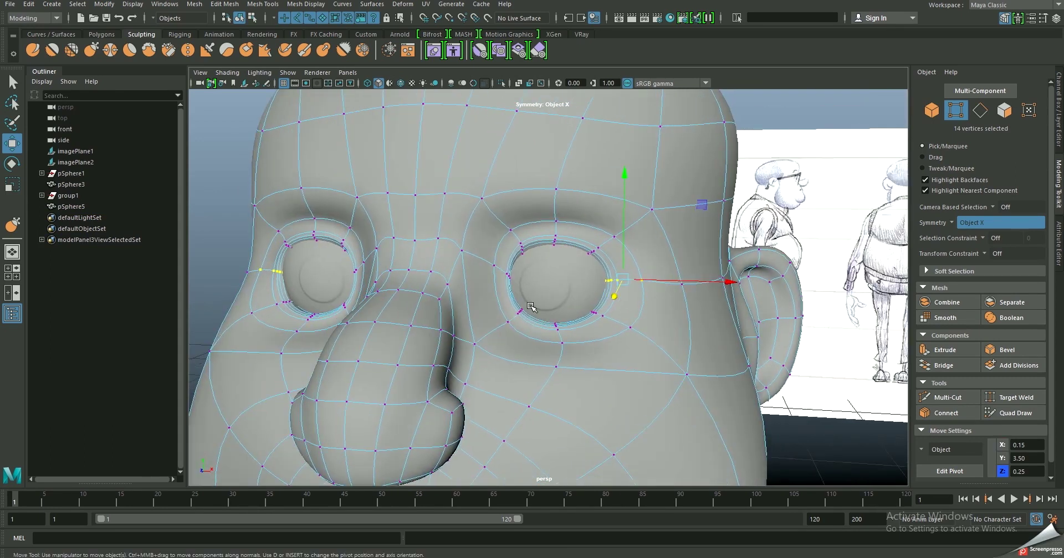
scroll(519, 330, "down", 2)
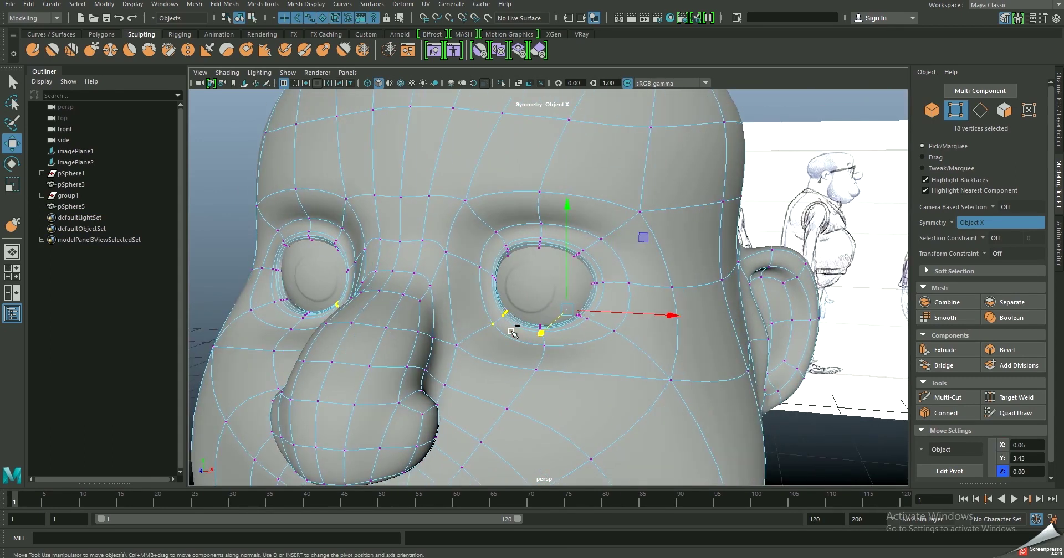
scroll(519, 331, "down", 3)
mouse_move(519, 330)
left_mouse_down("alt")
mouse_move(732, 380)
mouse_move(637, 360)
left_mouse_up("alt")
scroll(637, 360, "up", 5)
left_click_drag(706, 404, 612, 347, "alt")
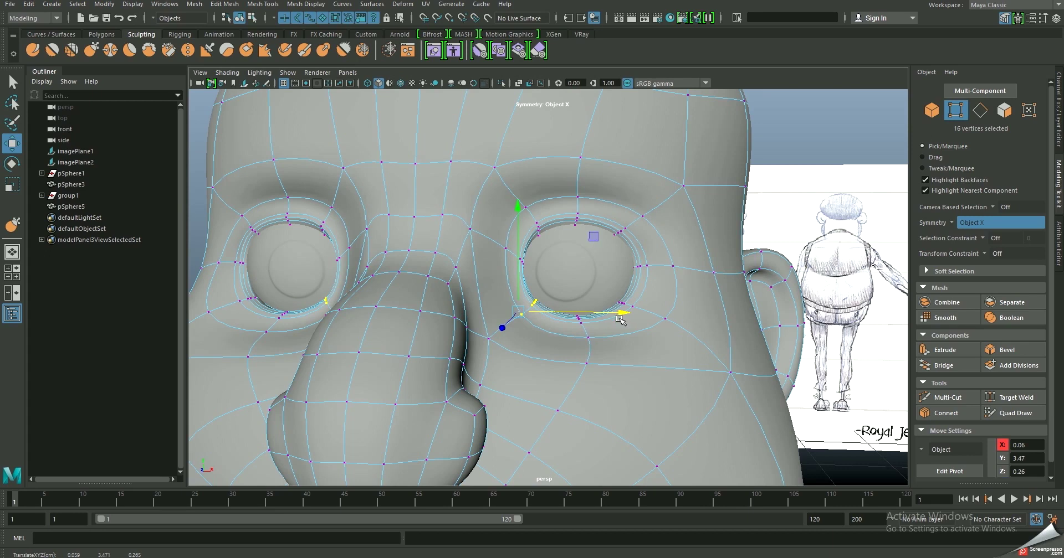
- Box-select lower-eyelid vertices, lower them slightly, then return to object mode and deselect
left_click_drag(600, 344, 581, 314)
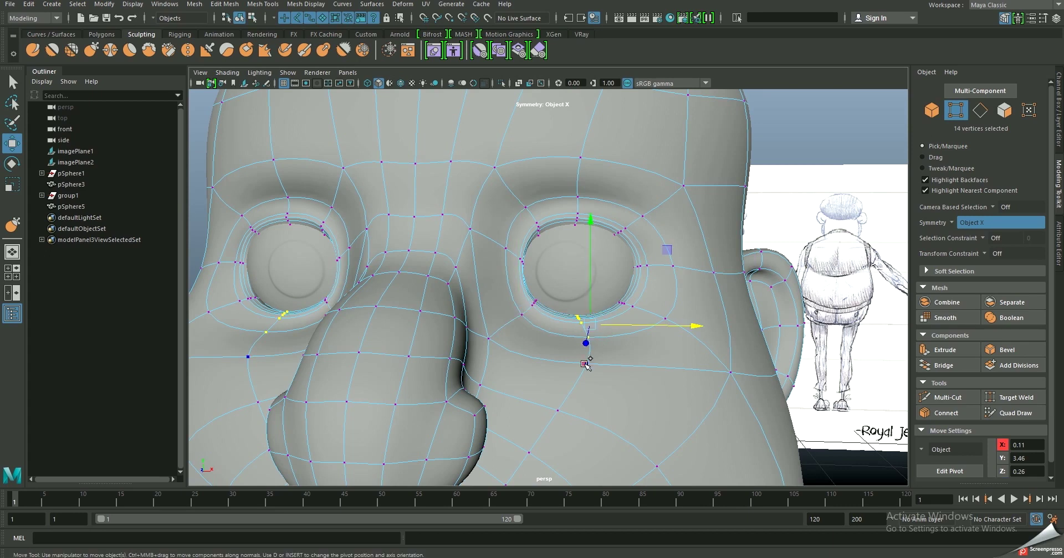
left_click_drag(590, 238, 591, 240)
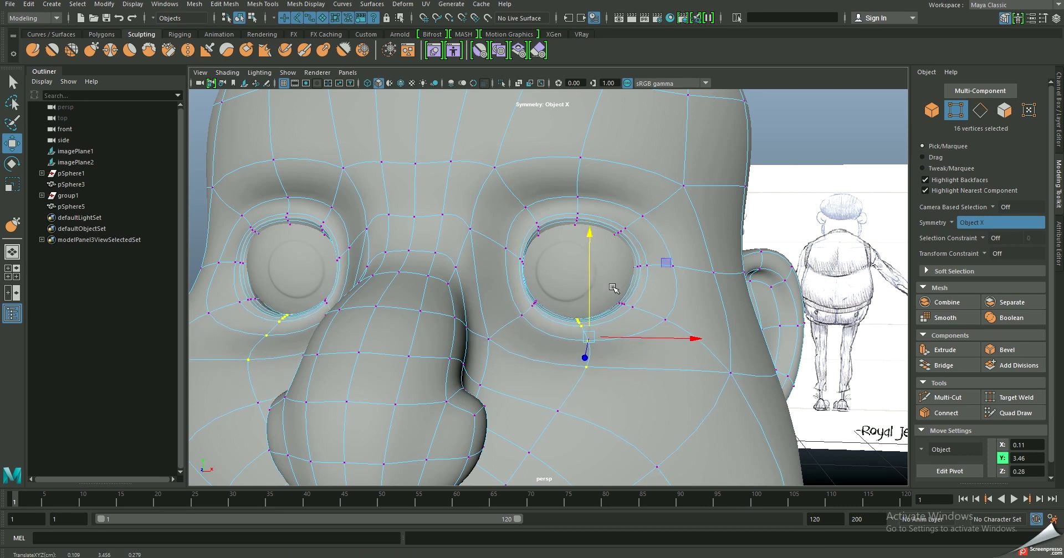
scroll(613, 288, "down", 5)
right_click_drag(551, 149, 612, 147)
left_click(764, 123)
mouse_move(604, 242)
left_mouse_down("alt")
mouse_move(610, 272)
mouse_move(581, 260)
mouse_move(546, 330)
mouse_move(573, 373)
mouse_move(594, 308)
mouse_move(587, 315)
left_mouse_up("alt")
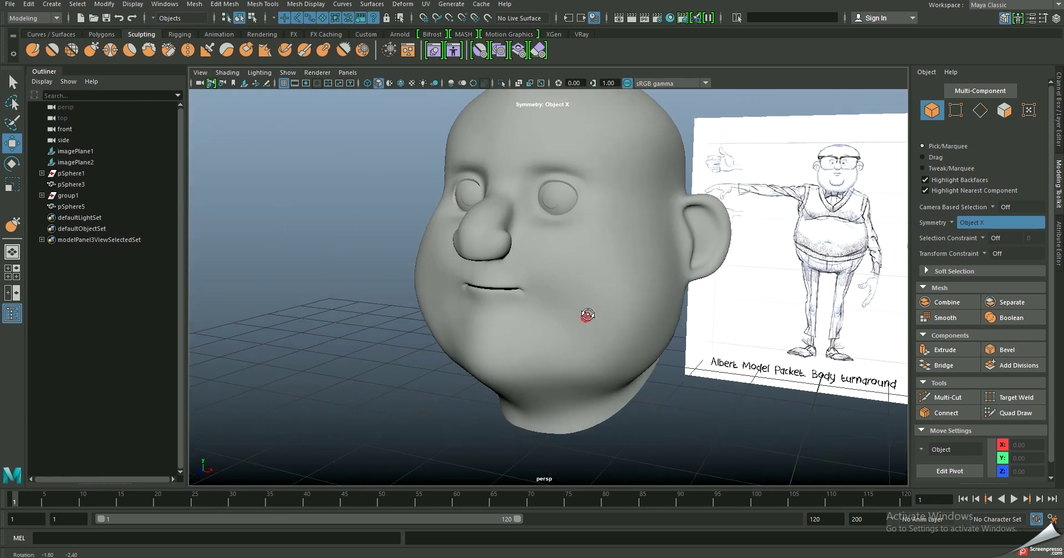
- Dismiss the smooth mesh warning, select the head, and switch to Edge mode
key("3")
left_click(509, 289)
mouse_move(559, 279)
left_mouse_down("alt")
mouse_move(610, 274)
mouse_move(506, 268)
mouse_move(565, 268)
mouse_move(500, 259)
mouse_move(573, 354)
mouse_move(456, 360)
mouse_move(506, 394)
mouse_move(470, 349)
mouse_move(417, 351)
mouse_move(487, 376)
mouse_move(467, 335)
mouse_move(465, 290)
left_mouse_up("alt")
left_click(503, 269)
right_click_drag(465, 290, 454, 225)
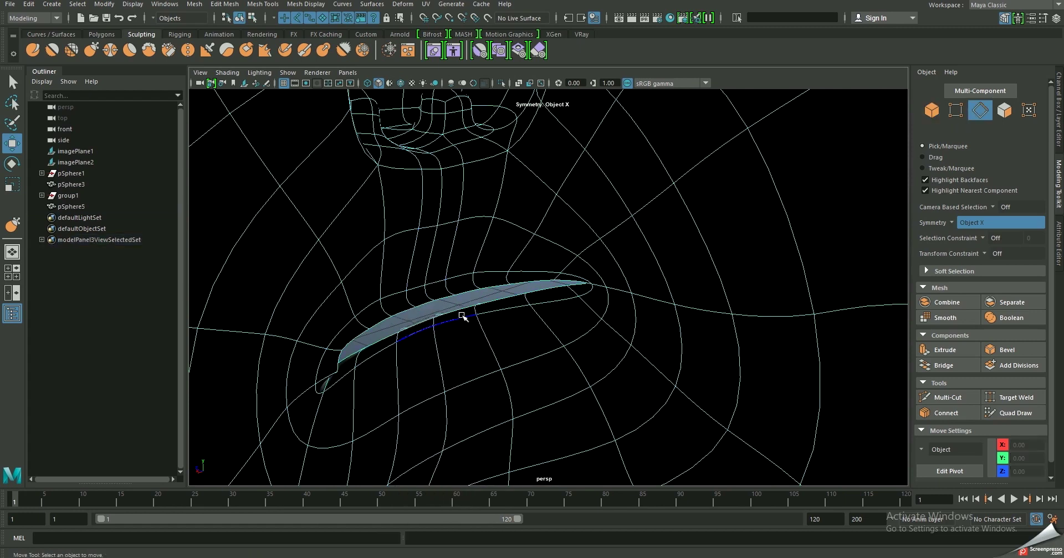
- Select the mouth slit's edge loop, turn symmetry off, and extrude it inward
double_click(463, 308)
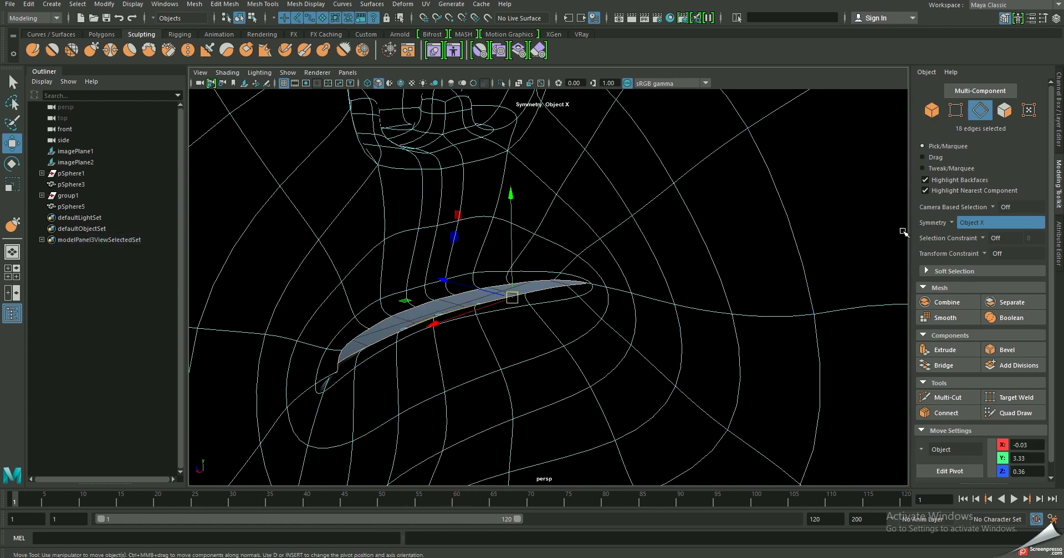
left_click(952, 222)
left_click(964, 228)
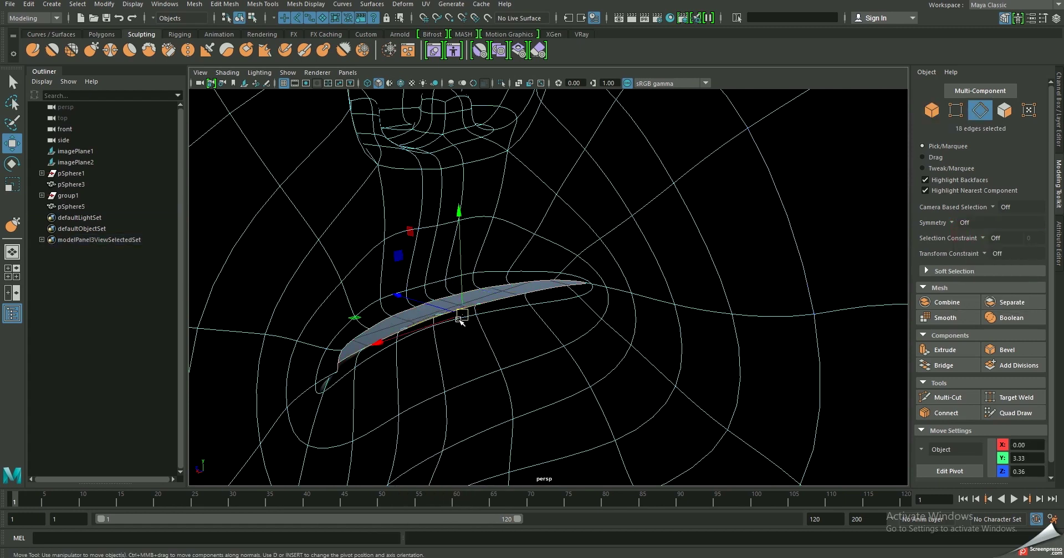
right_click_drag(453, 326, 470, 327, "shift")
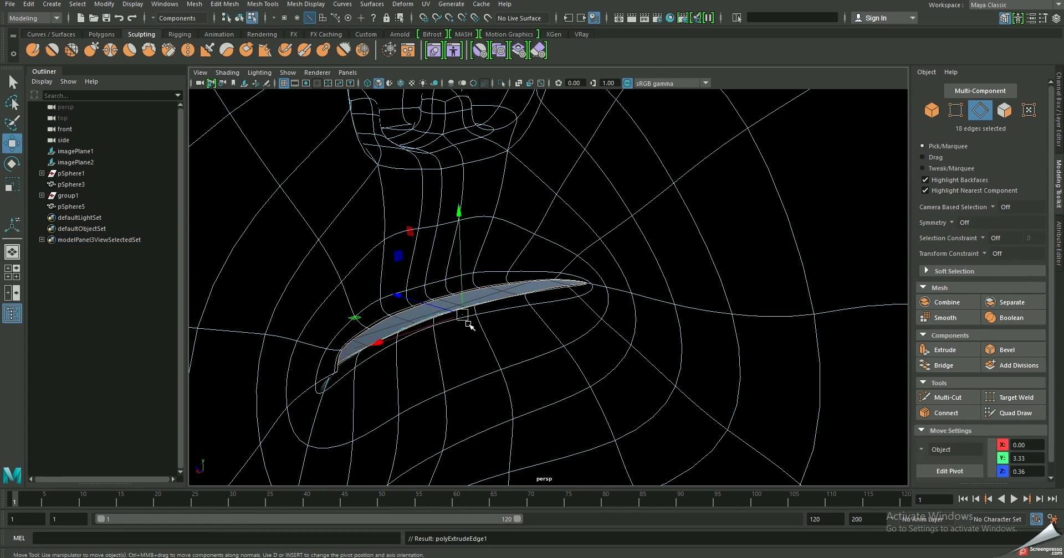
left_click_drag(410, 302, 408, 302)
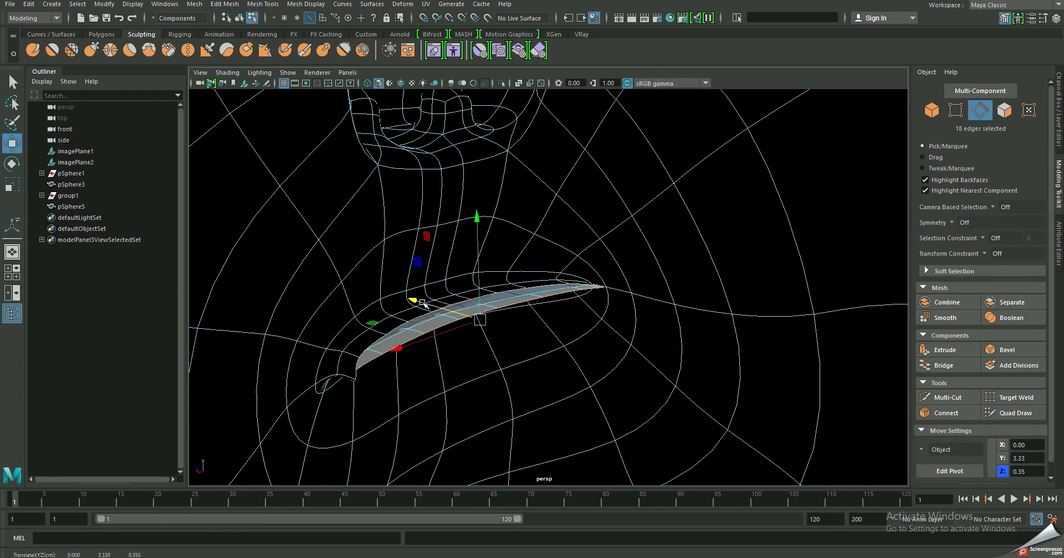
- Scale the extruded strip vertically and uniformly, then select its border edge loop
key("r")
left_click_drag(477, 222, 477, 145)
left_click_drag(485, 190, 457, 192, "alt")
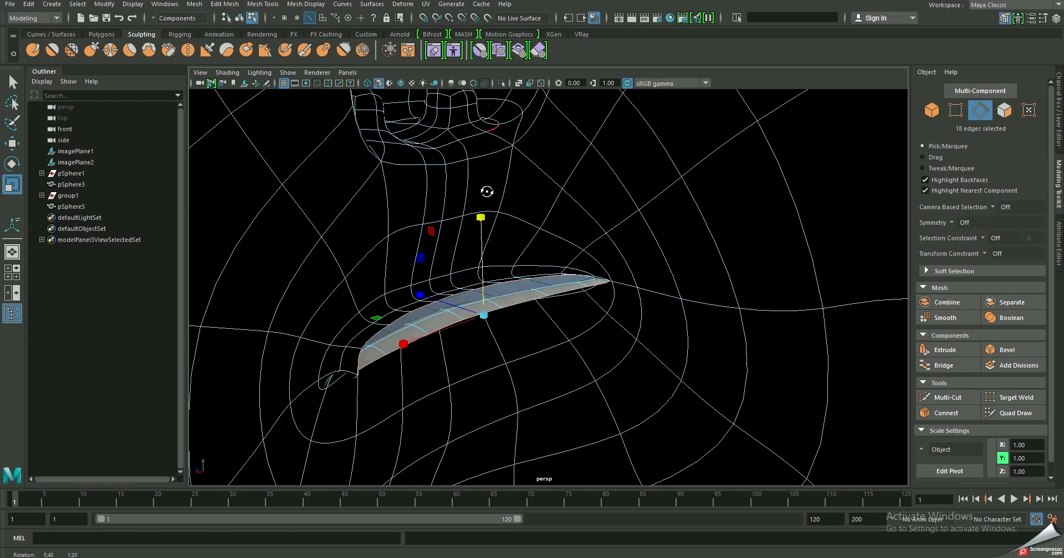
left_click_drag(569, 314, 573, 311)
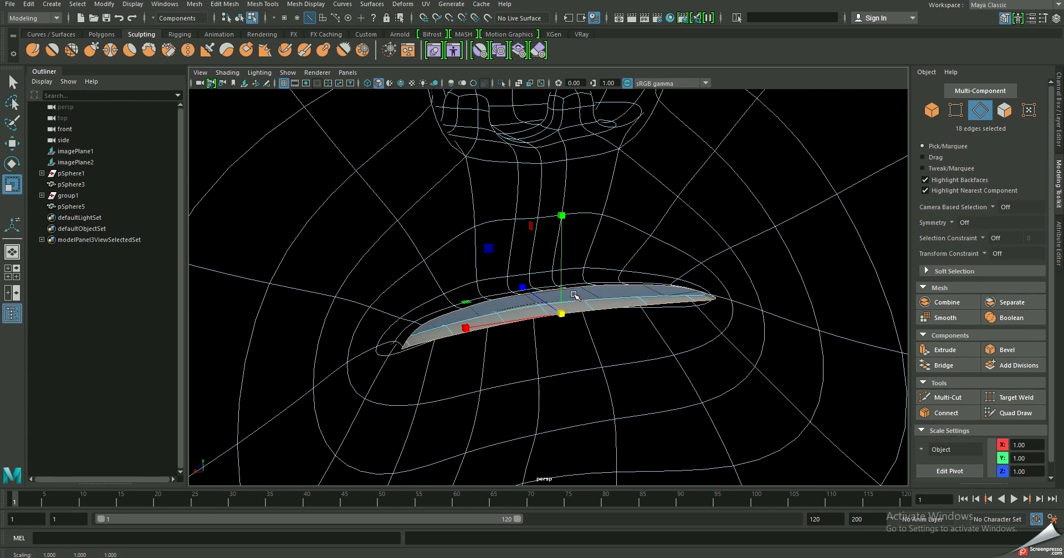
left_click(522, 327)
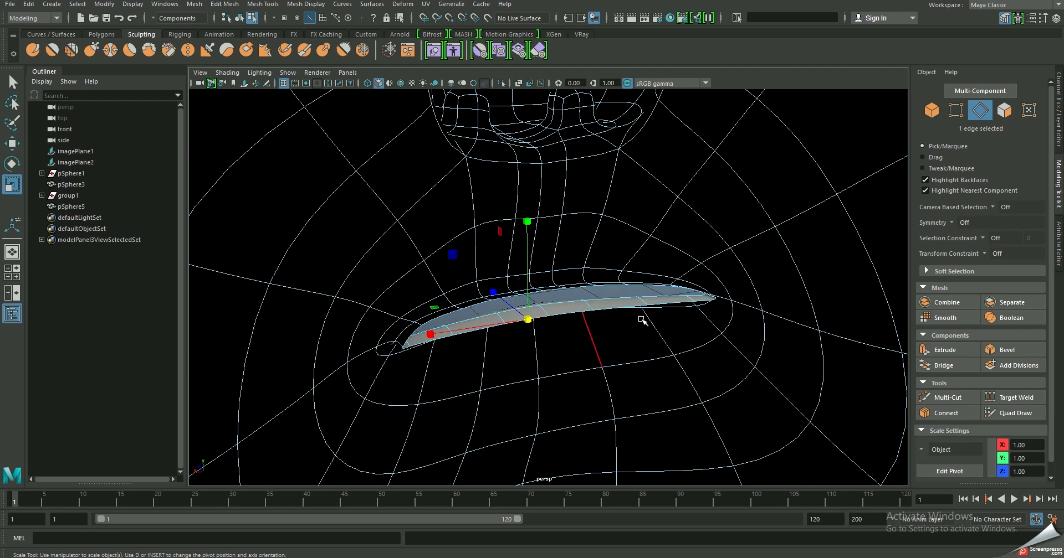
left_click(700, 300)
double_click(425, 340, "shift")
- Push the strip's border edges to thicken it, undoing a trial pull on its left end
key("w")
mouse_move(562, 288)
left_mouse_down()
mouse_move(563, 238)
mouse_move(559, 252)
mouse_move(571, 254)
left_mouse_up()
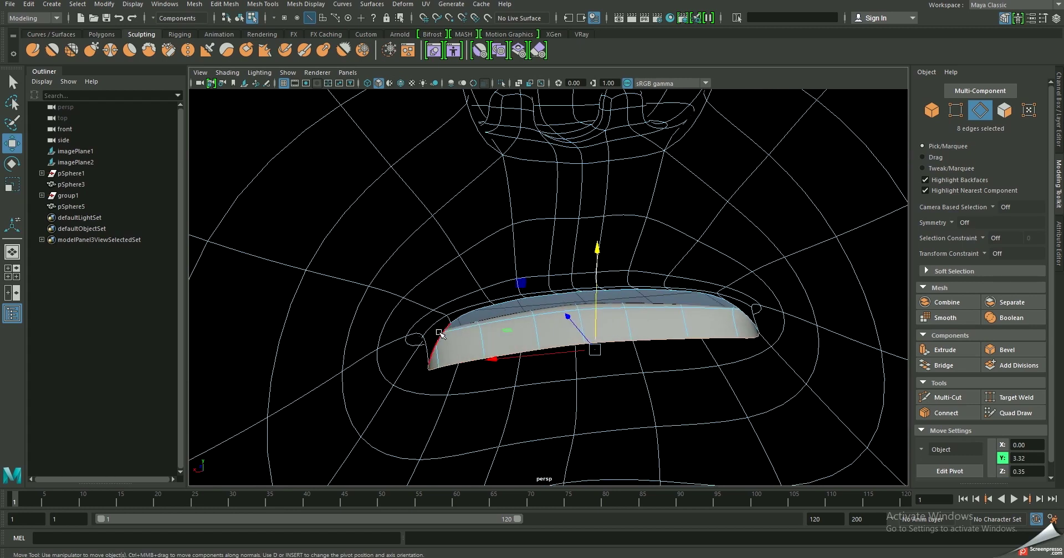
left_click(446, 330)
left_click(706, 295)
left_click(478, 315, "shift")
left_click_drag(592, 178, 480, 257, "alt")
left_click(459, 338)
left_click_drag(390, 343, 368, 338)
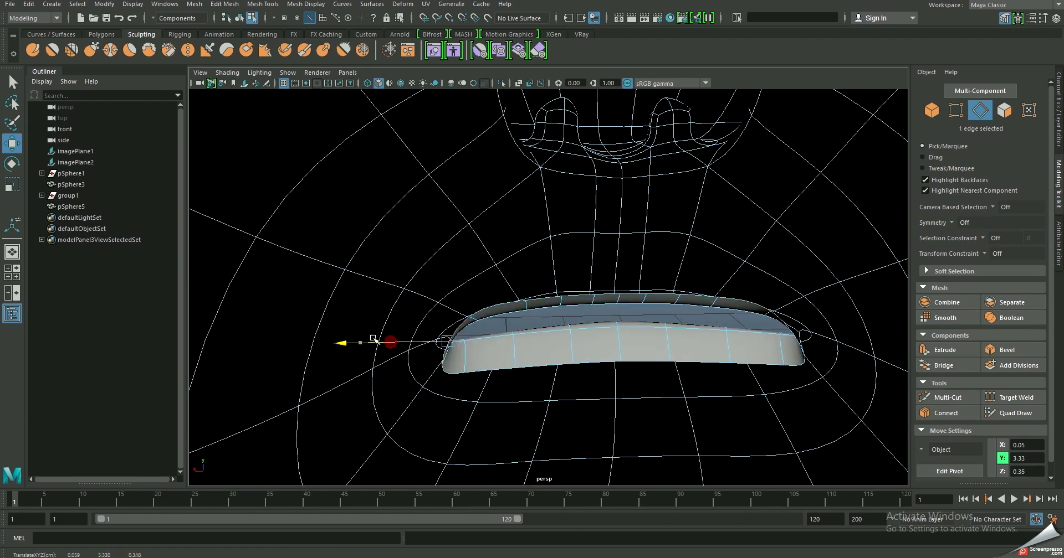
key("ctrl+z")
- Turn X symmetry back on and widen both ends of the mouth strip
left_click(950, 223)
left_click(971, 237)
left_click_drag(396, 338, 335, 338)
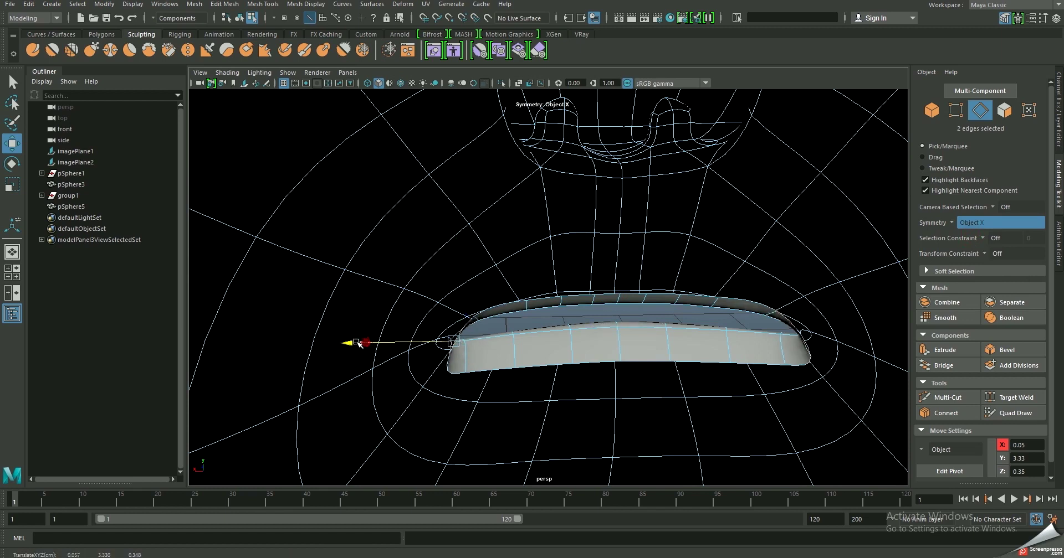
- Select the top-lip edges and raise them slightly
left_click(497, 306)
left_click(588, 296, "shift")
left_click(561, 211, "shift")
left_click_drag(547, 195, 548, 187)
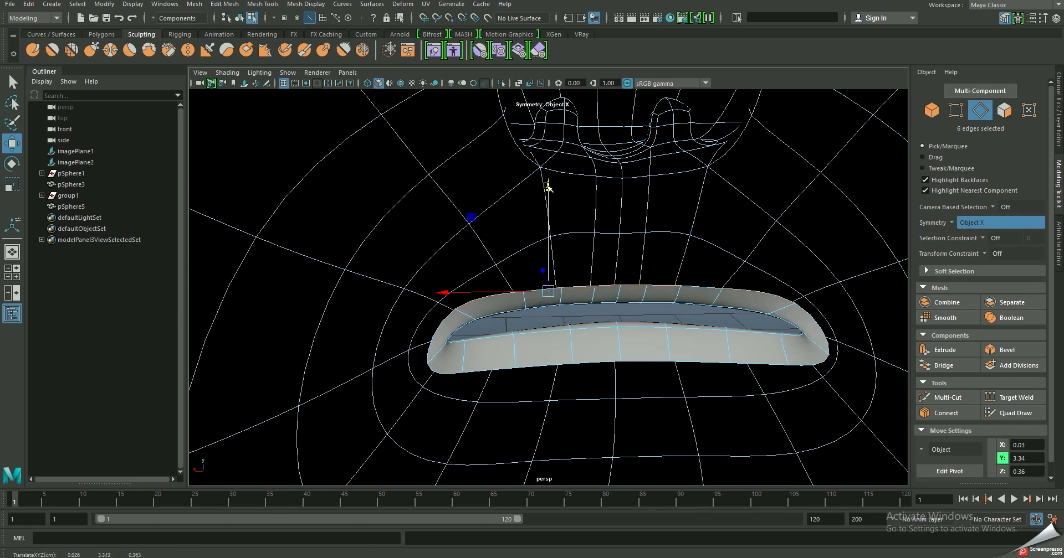
left_click(484, 314, "ctrl")
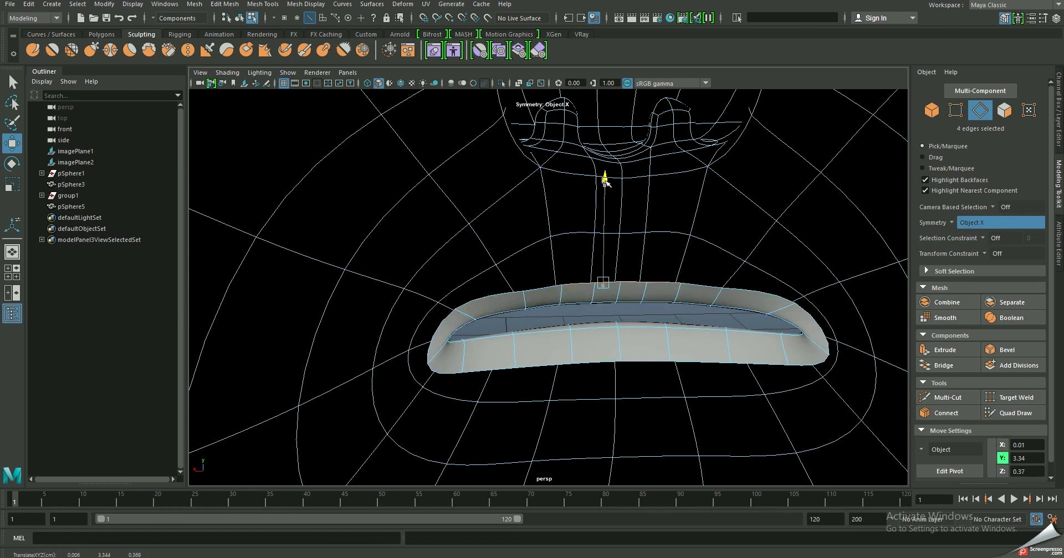
- Extrude the lip border edge loop and push it outward for a thicker rim
key("F9")
left_click(524, 290)
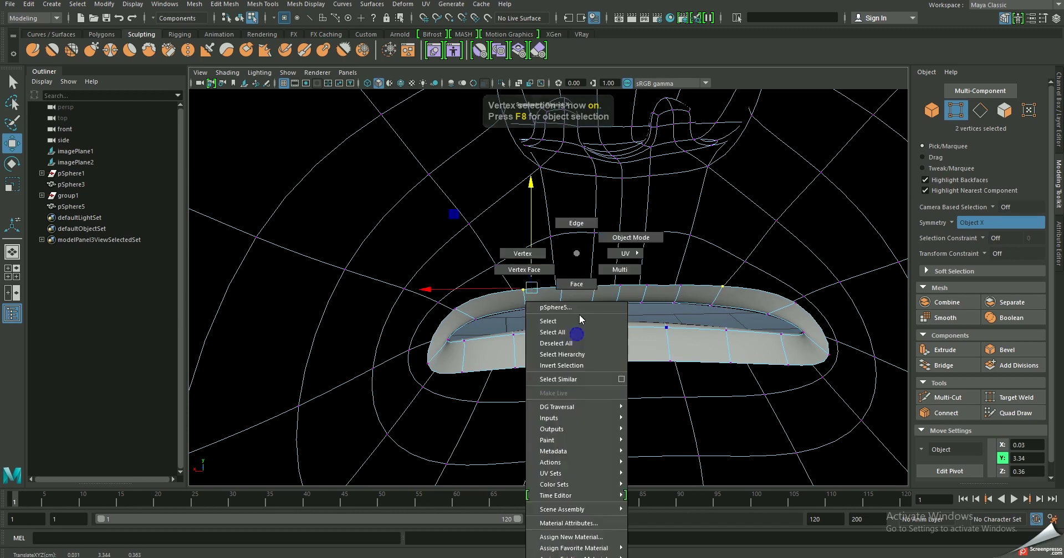
right_click_drag(584, 330, 601, 294)
double_click(548, 363)
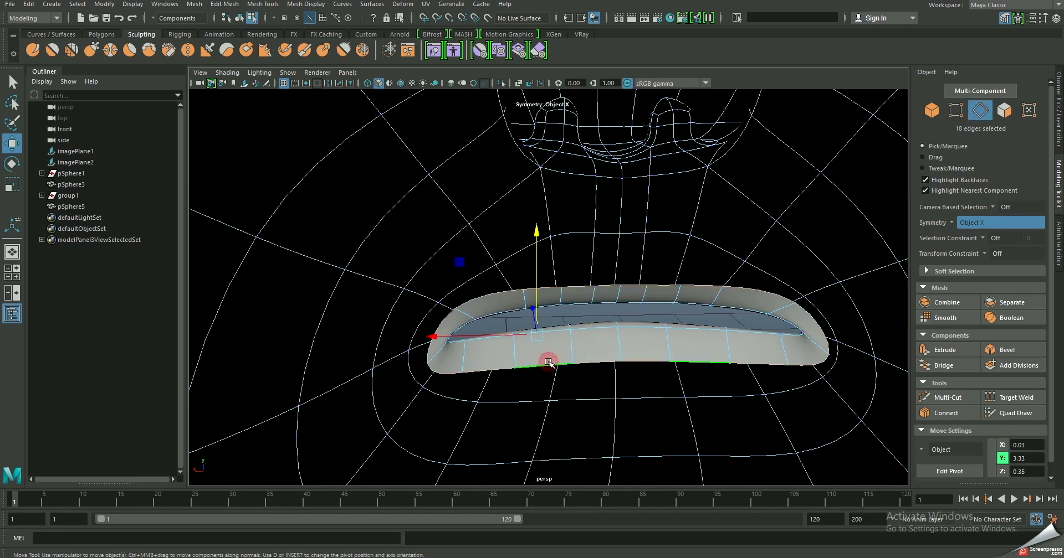
left_click_drag(634, 311, 641, 311, "alt")
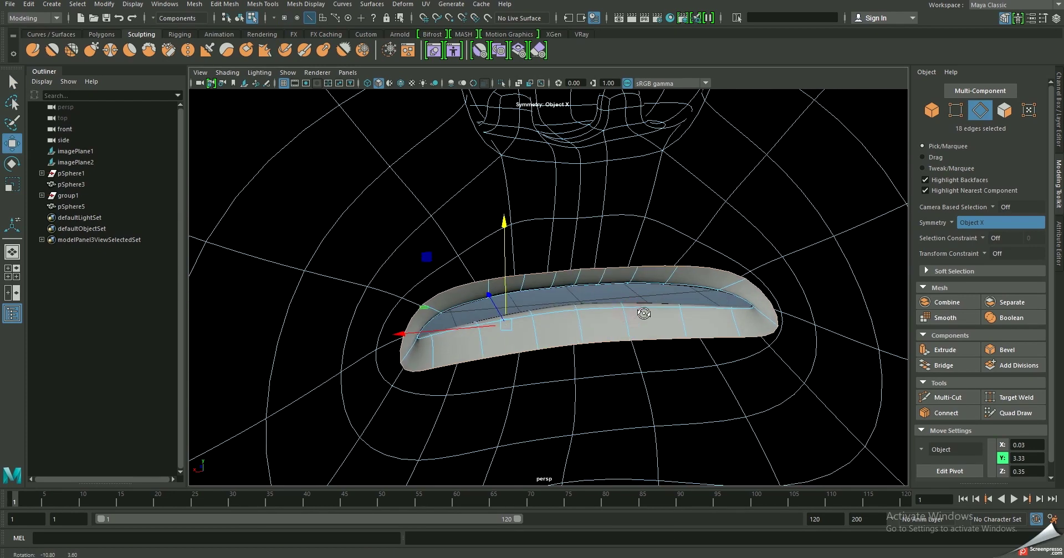
right_click_drag(642, 313, 742, 289, "shift")
mouse_move(495, 303)
left_mouse_down()
mouse_move(493, 316)
mouse_move(508, 279)
mouse_move(499, 342)
left_mouse_up()
- Raise the upper-lip edges and lower the lower-lip edges
key("r")
left_click_drag(442, 373, 831, 447, "ctrl")
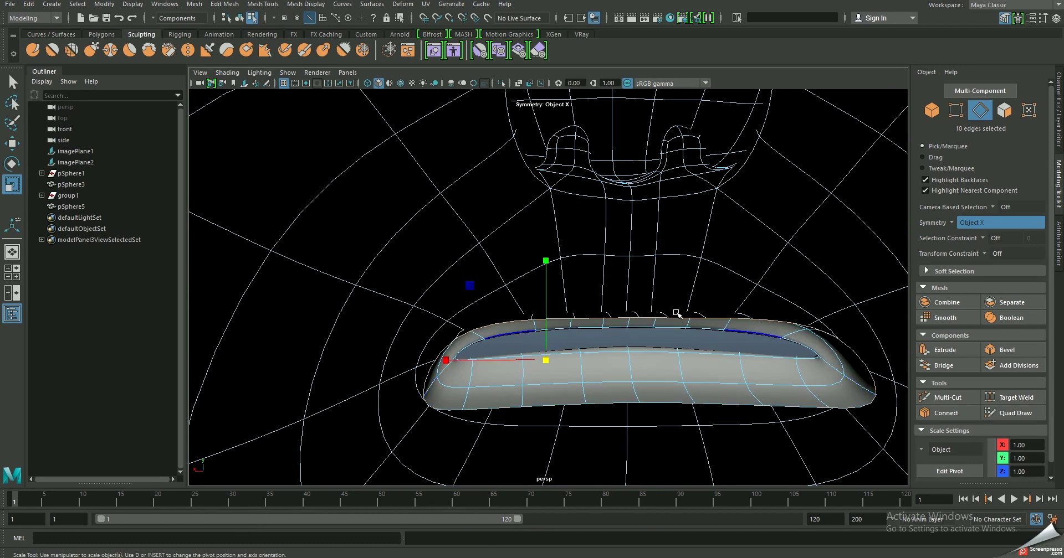
key("w")
left_click_drag(408, 379, 587, 434, "ctrl")
left_click_drag(718, 238, 730, 191)
left_click_drag(483, 401, 601, 395, "ctrl")
left_click_drag(559, 314, 601, 396)
- Reselect the upper-lip edges and lift them again to even the top lip's contour
left_click(592, 362)
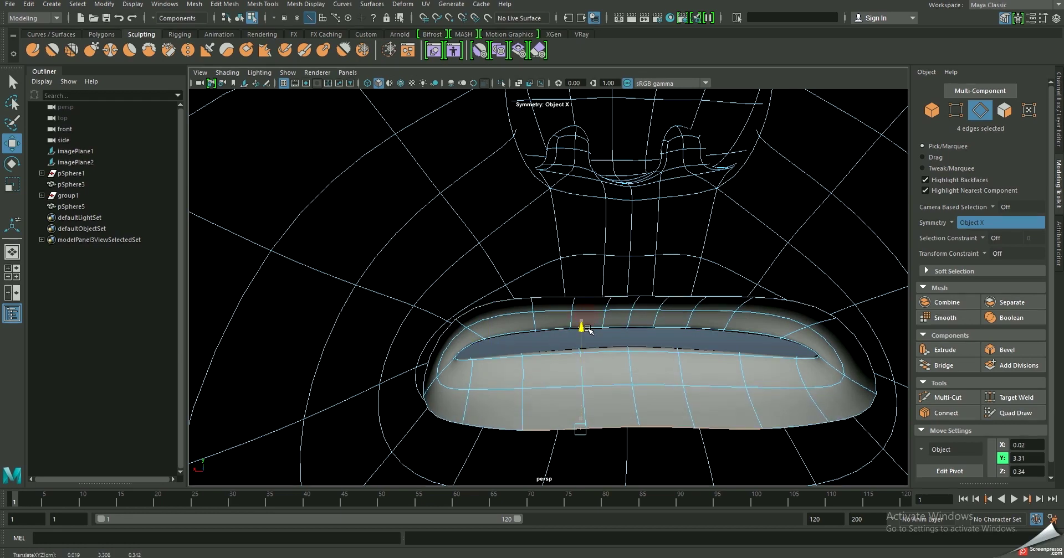
left_click(611, 428)
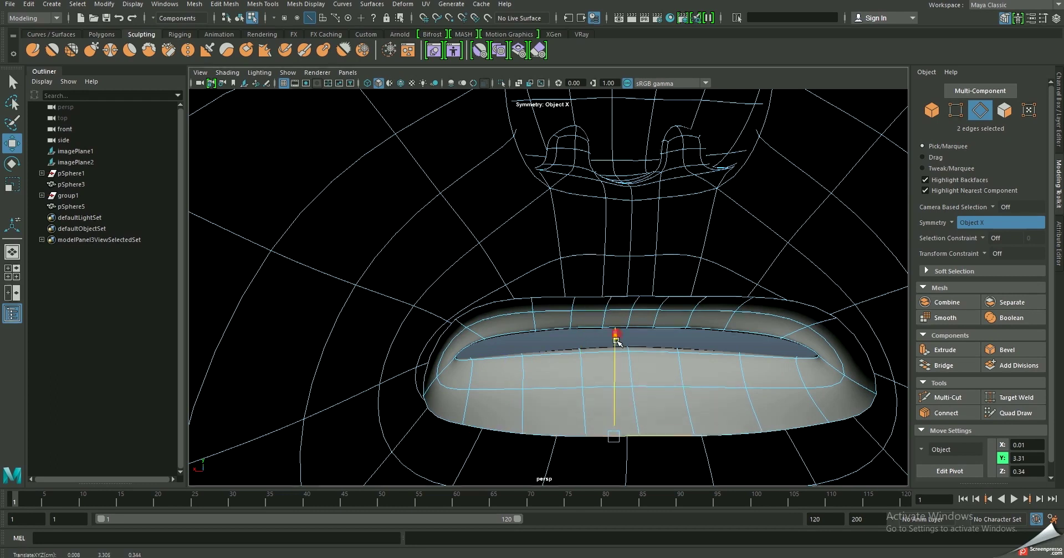
left_click(621, 300)
left_click(566, 303, "shift")
left_click_drag(609, 201, 608, 190)
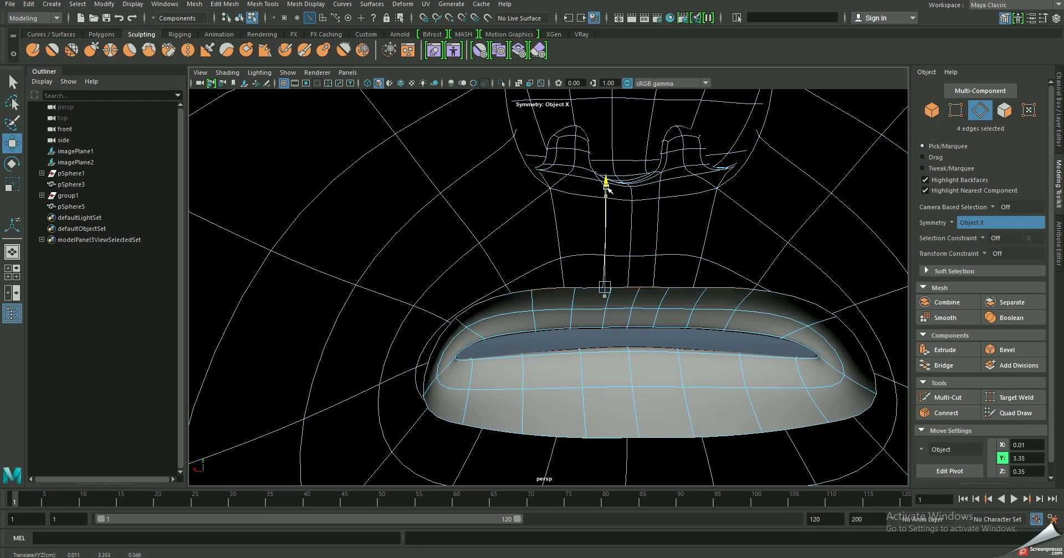
- Push the mouth corners outward and select the inner lip edge loop
left_click(441, 342)
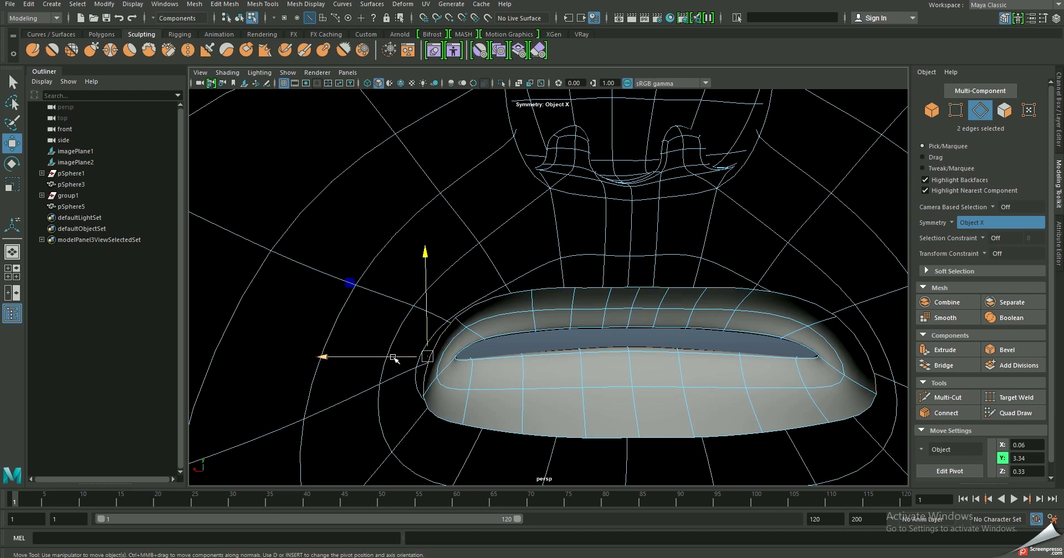
left_click_drag(394, 359, 389, 360)
double_click(593, 290)
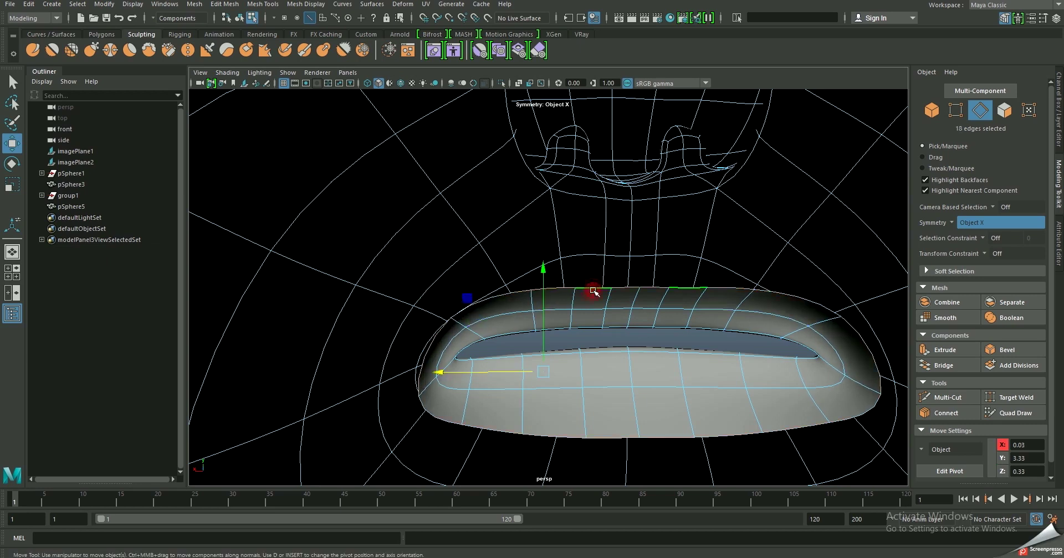
- With symmetry off, extrude the inner lip edge loop, push it back into the head and scale it taller
left_click(949, 220)
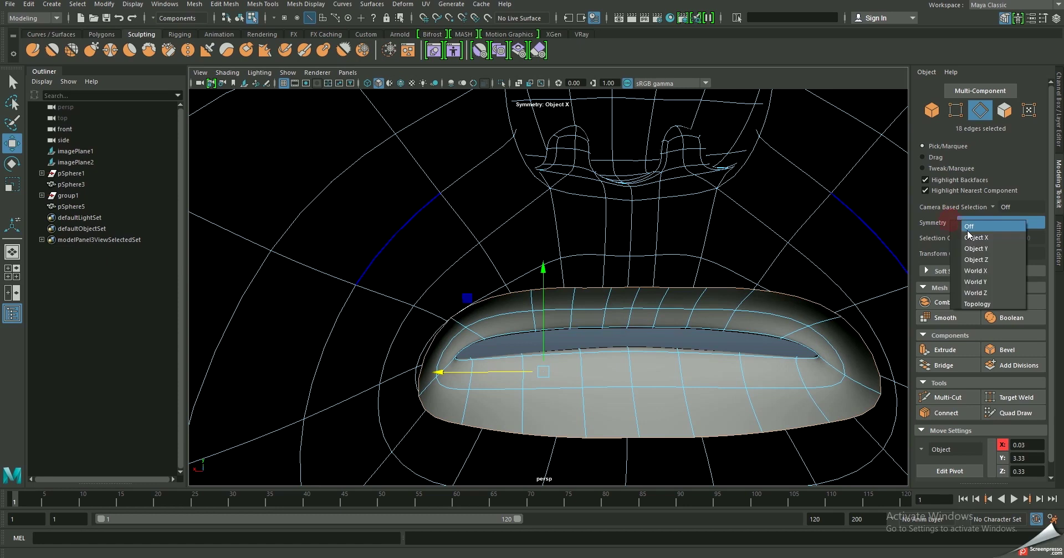
left_click(967, 231)
left_click_drag(800, 297, 709, 346, "alt")
right_click_drag(709, 346, 731, 291, "shift")
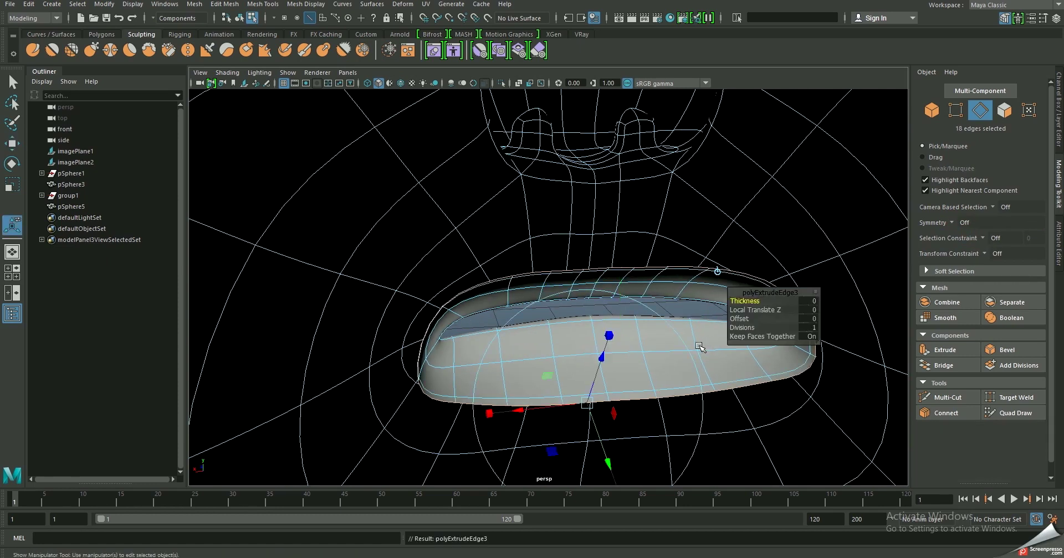
middle_click_drag(601, 322, 610, 338)
mouse_move(610, 355)
left_mouse_down("alt")
mouse_move(591, 351)
mouse_move(590, 332)
left_mouse_up("alt")
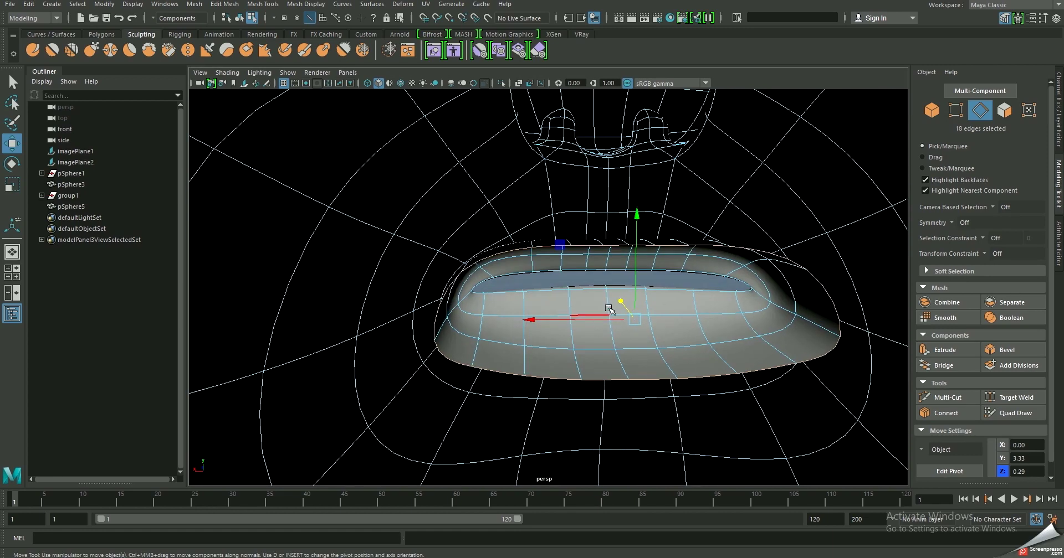
key("r")
mouse_move(637, 221)
left_mouse_down()
mouse_move(641, 171)
mouse_move(637, 245)
mouse_move(621, 220)
mouse_move(622, 232)
left_mouse_up()
key("w")
- Extrude the mouth edge loop a second time, deepen it and scale it taller and wider
key("ctrl+e")
key("w")
scroll(598, 308, "up", 3)
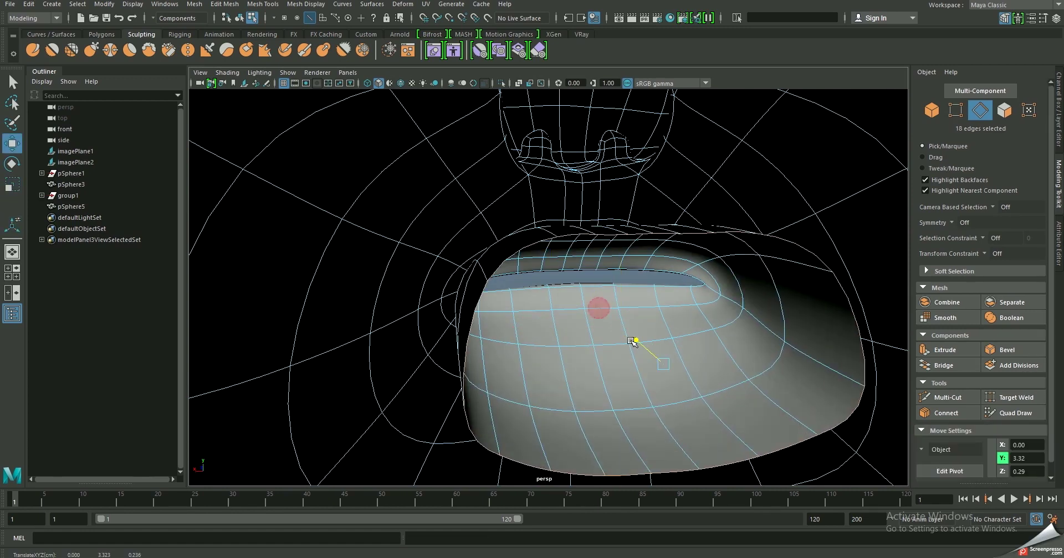
mouse_move(636, 339)
middle_mouse_down("alt")
mouse_move(593, 379)
mouse_move(589, 356)
middle_mouse_up("alt")
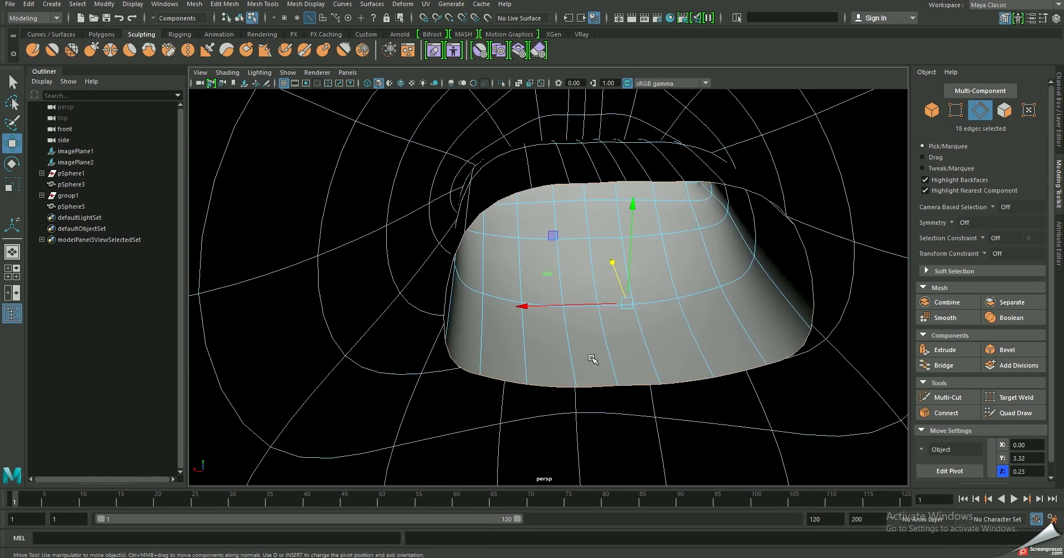
left_click_drag(589, 356, 604, 286, "alt")
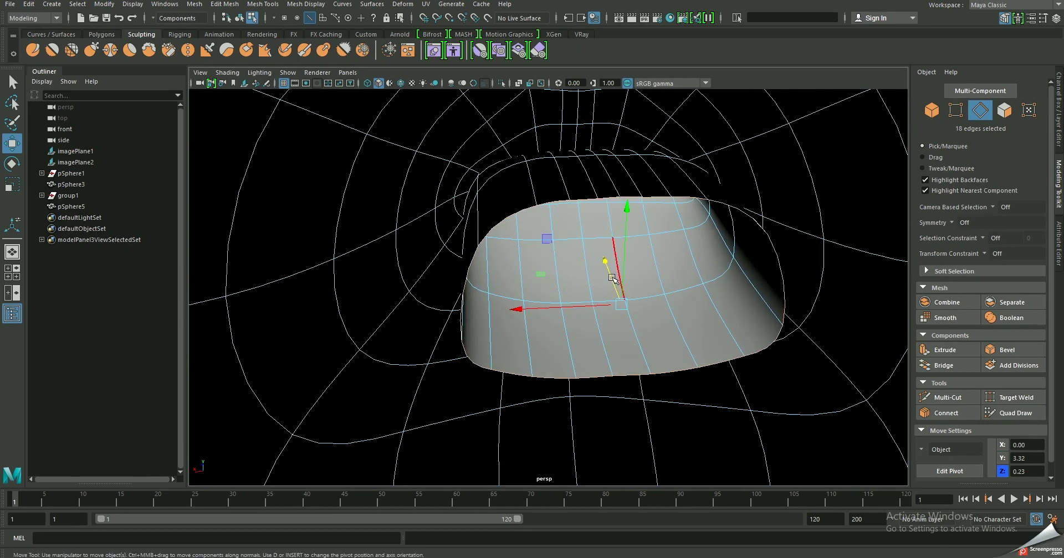
key("r")
left_click_drag(627, 211, 650, 233)
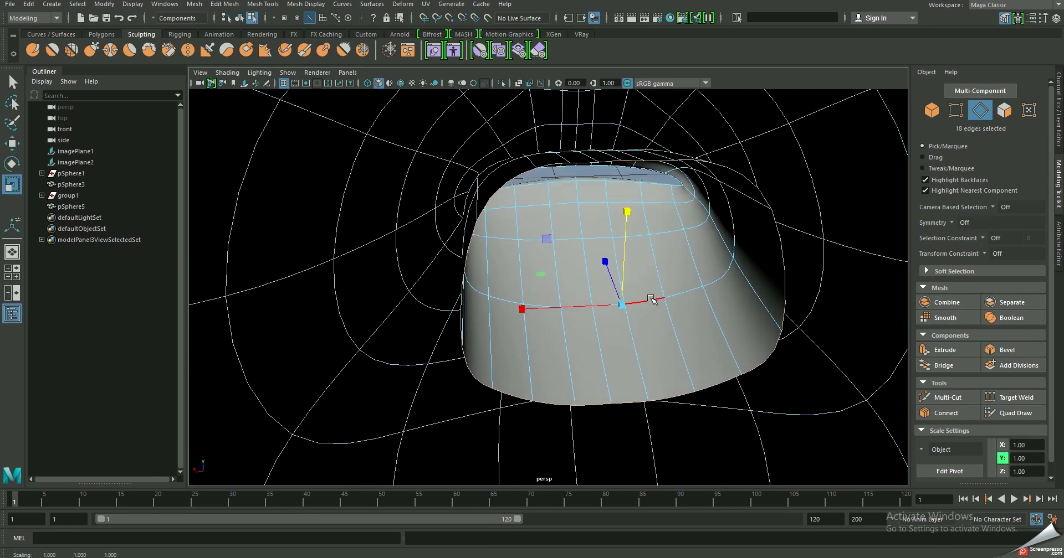
left_click_drag(652, 300, 623, 277, "alt")
left_click_drag(601, 145, 602, 131)
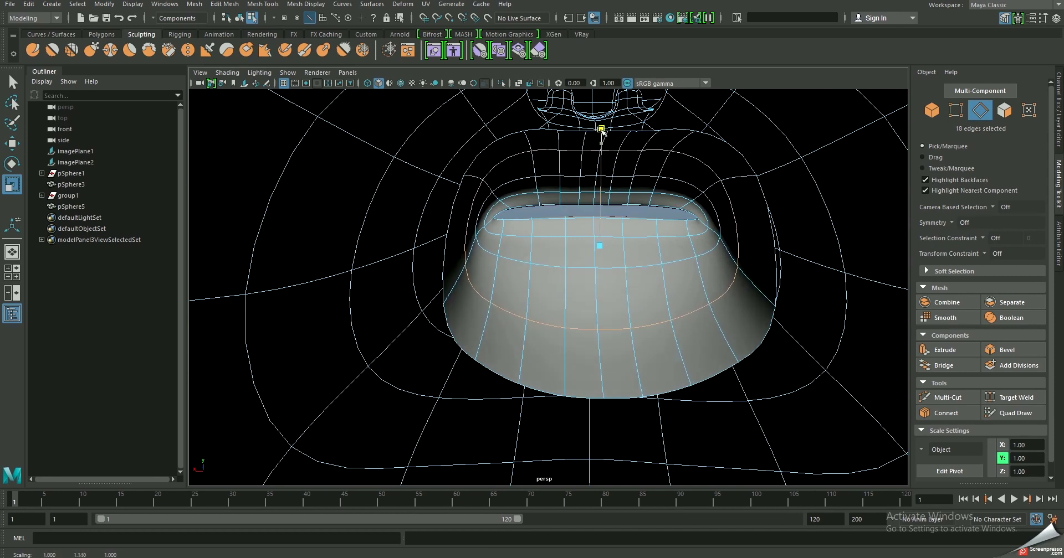
left_click_drag(509, 243, 480, 244)
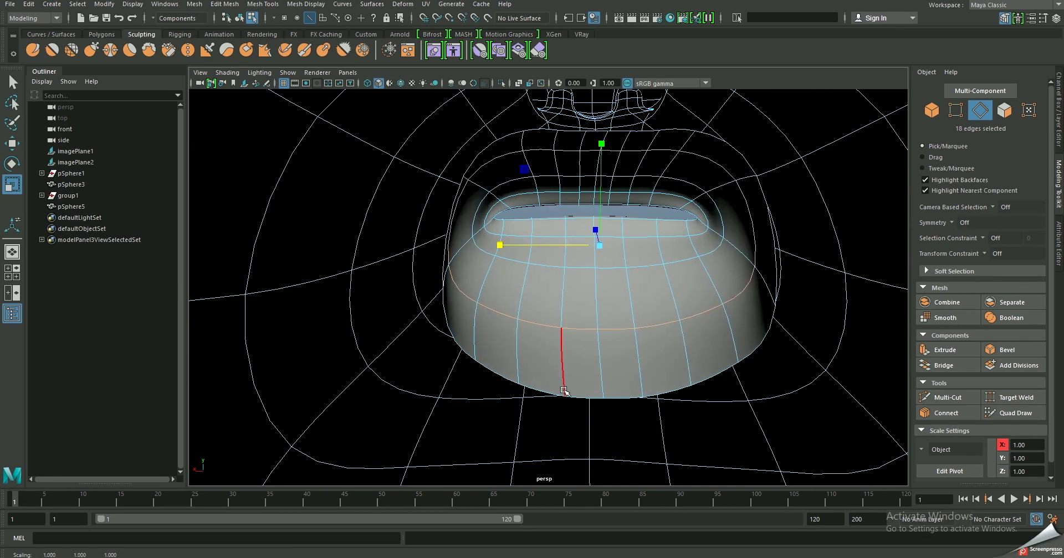
- Add the bottom edge to the selection and set Symmetry back to Object X
left_click_drag(564, 392, 591, 178, "alt")
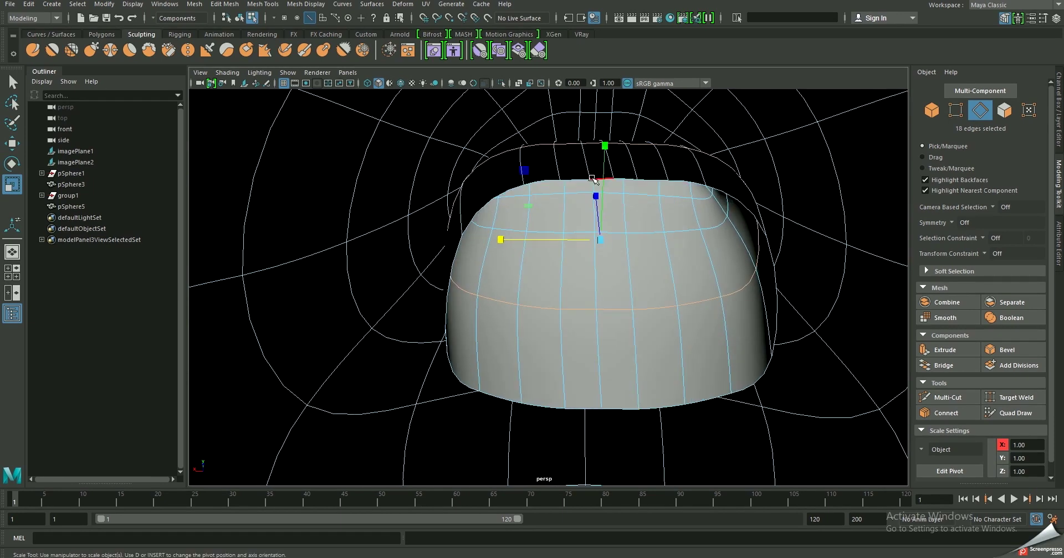
left_click(584, 404, "shift")
left_click(952, 222)
left_click(980, 276)
- Select the bottom-rim edges of the mouth cavity and attempt a Bridge, which fails on unequal borders
right_click_drag(603, 174, 592, 299, "shift")
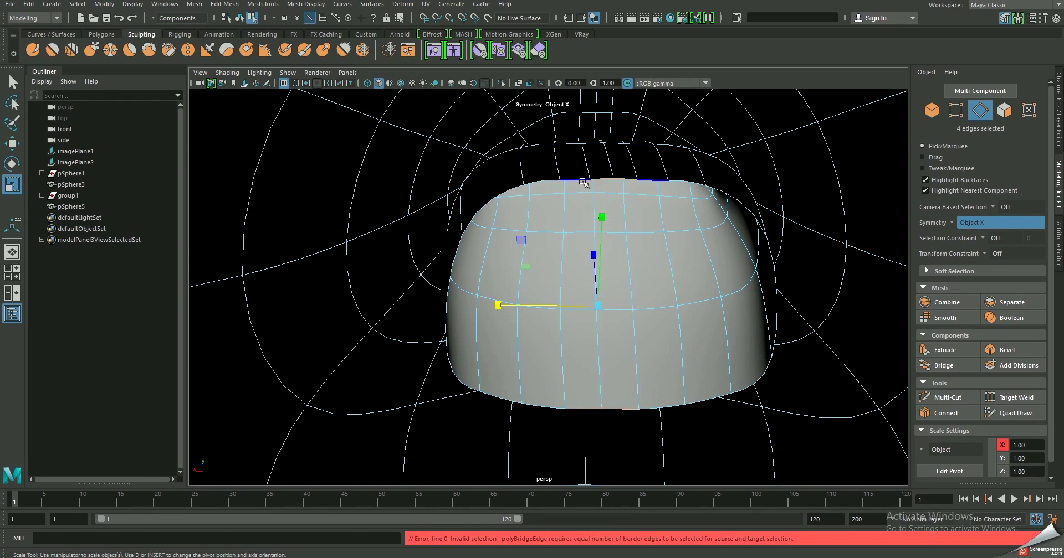
left_click(580, 403)
left_click(583, 404, "shift")
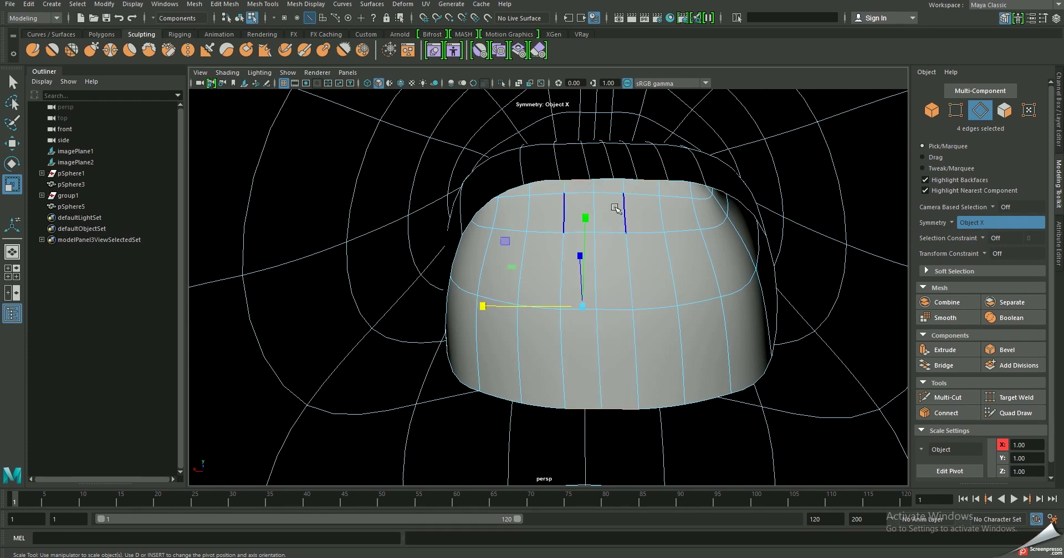
left_click(580, 405, "shift")
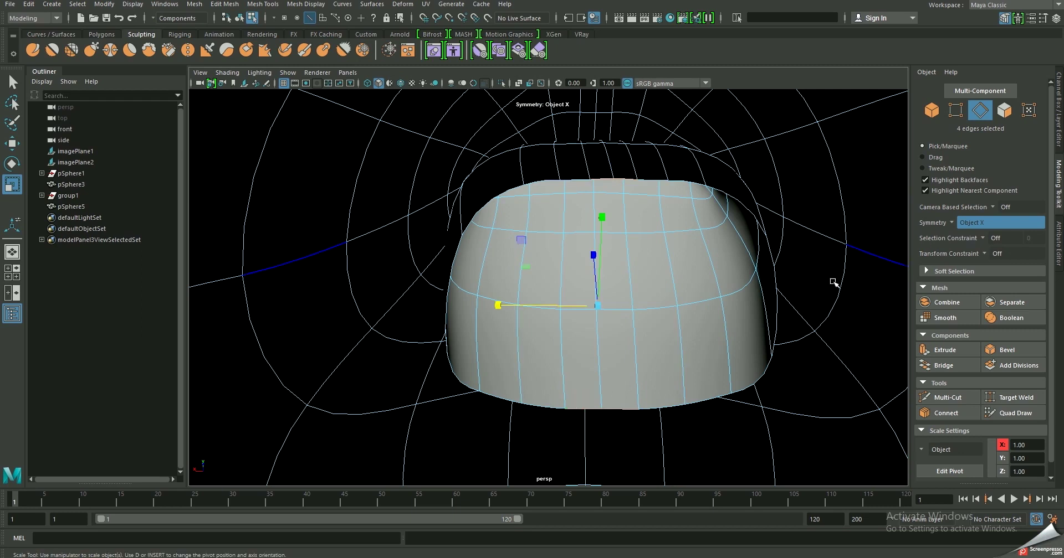
key("g")
- With symmetry off, bridge a top rim edge to its opposite bottom rim edge
left_click(955, 223)
left_click(962, 223)
left_click(604, 180)
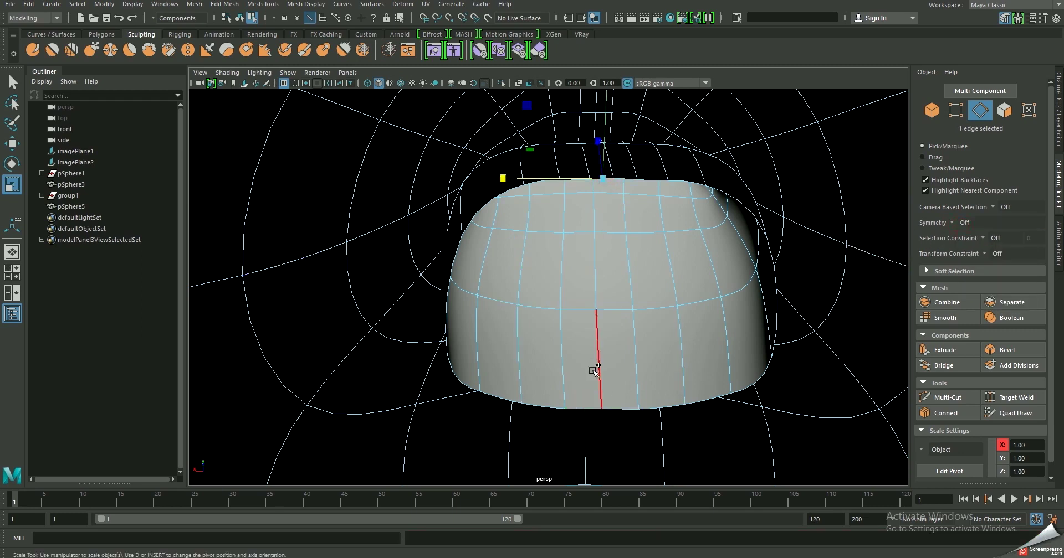
left_click(588, 407, "shift")
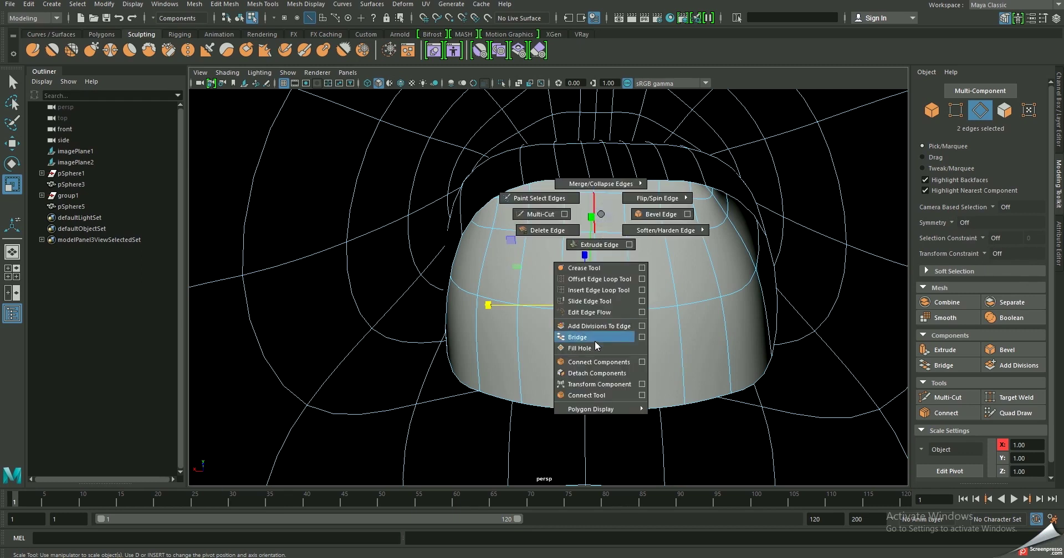
right_click_drag(603, 218, 596, 347, "shift")
key("1")
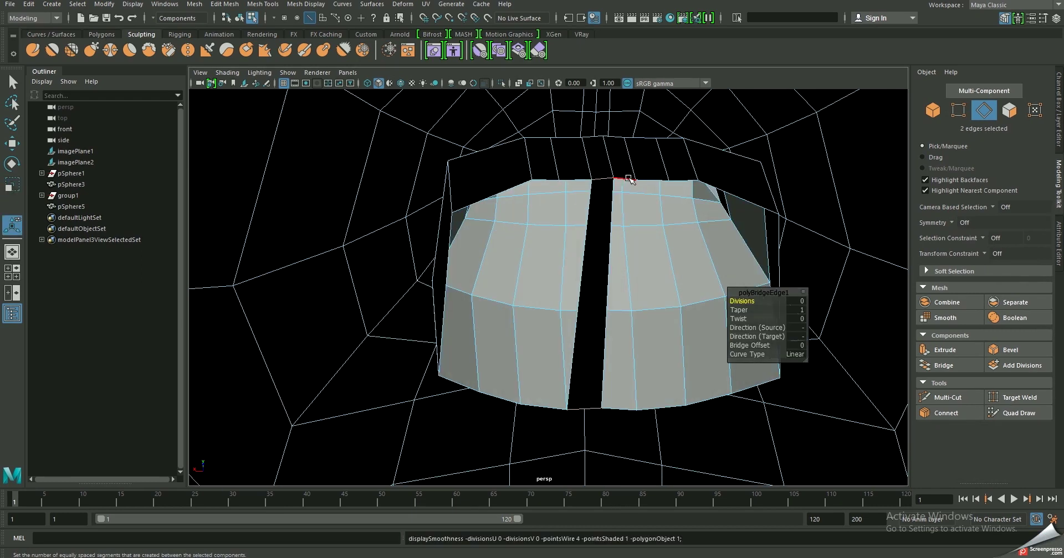
- Bridge the next three pairs of top and bottom rim edges across the cavity
left_click(628, 178)
right_click_drag(620, 409, 631, 362, "shift")
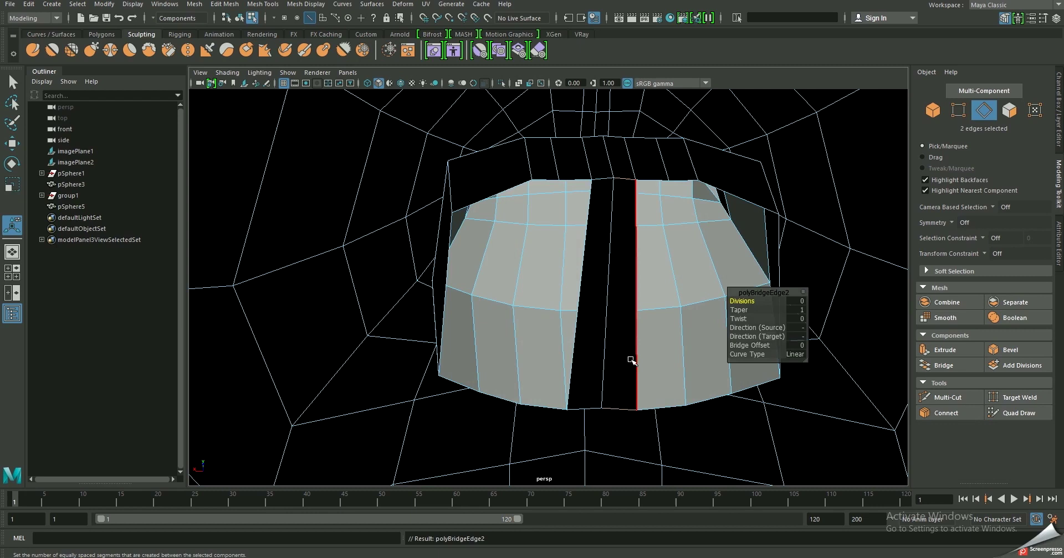
left_click(649, 183)
left_click(677, 310, "shift")
right_click_drag(667, 277, 672, 231, "shift")
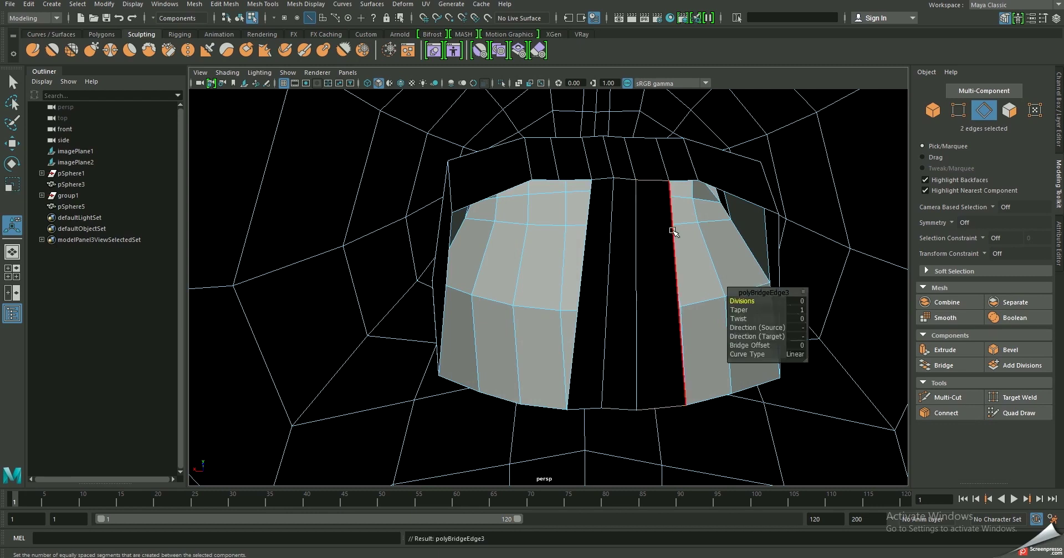
left_click(689, 389)
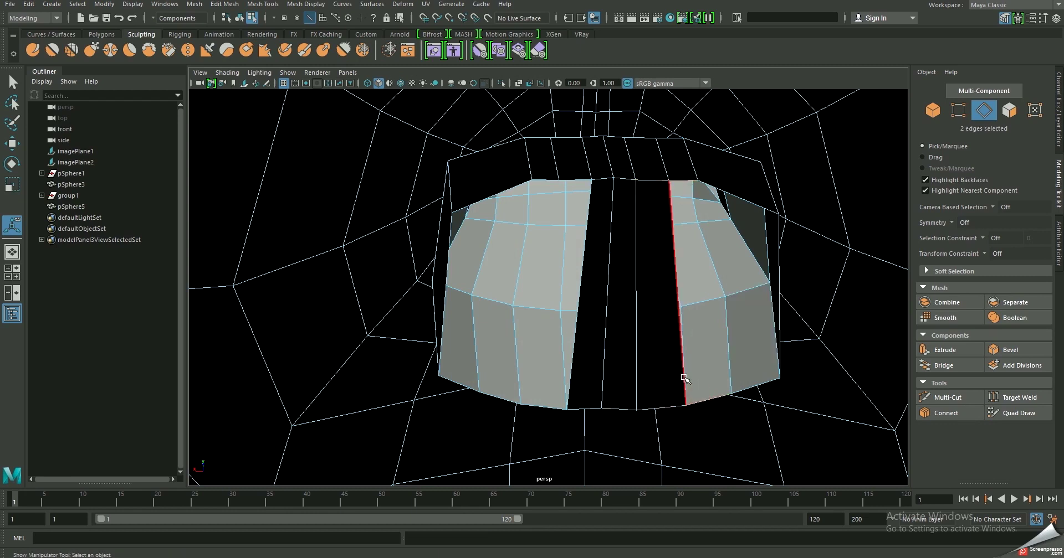
right_click(727, 286, "shift")
left_click_drag(726, 285, 556, 243, "alt")
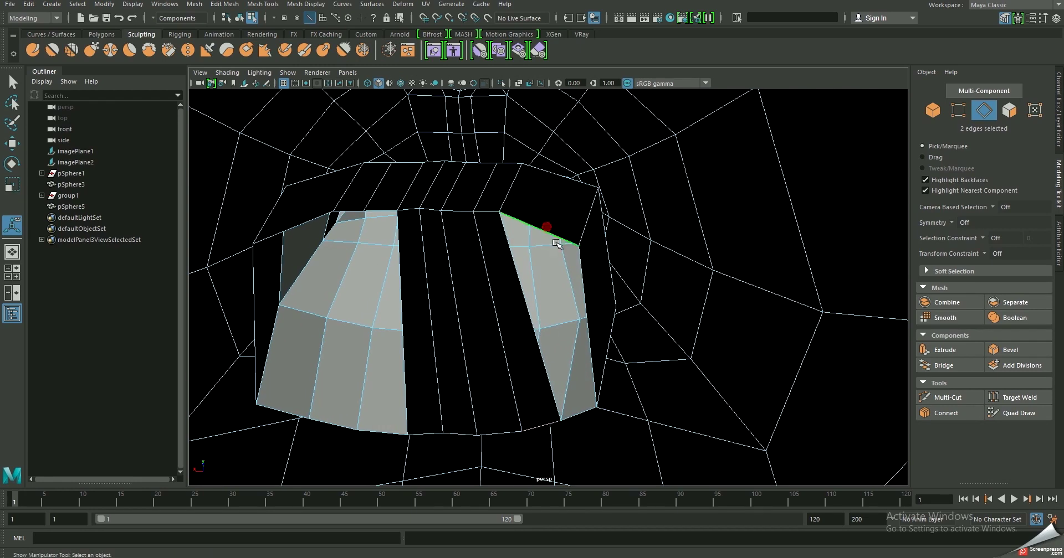
right_click_drag(579, 413, 582, 365, "shift")
- Bridge the remaining edge pairs to close the back of the cavity and preview it smoothed
left_click_drag(582, 366, 533, 181, "alt")
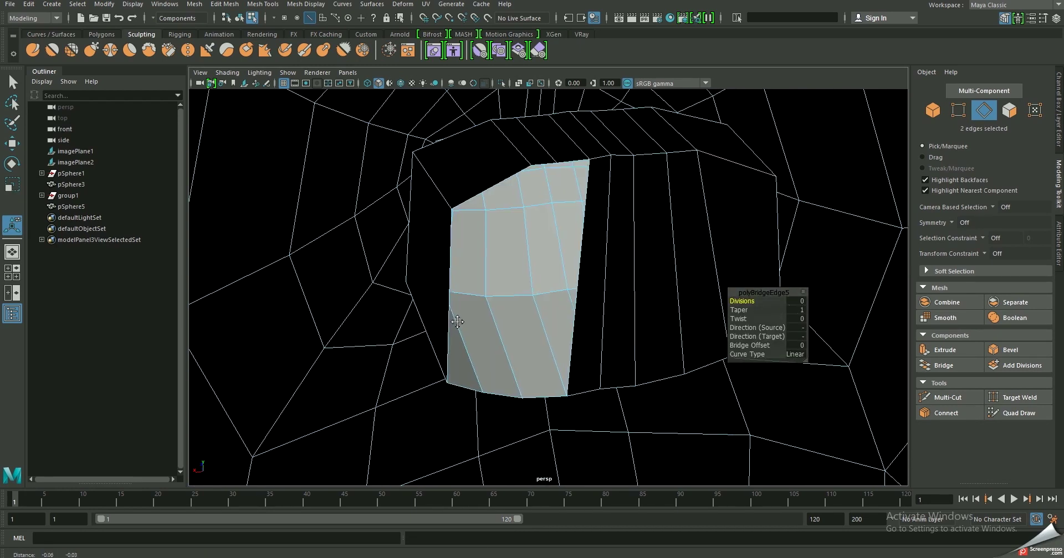
left_click(566, 358)
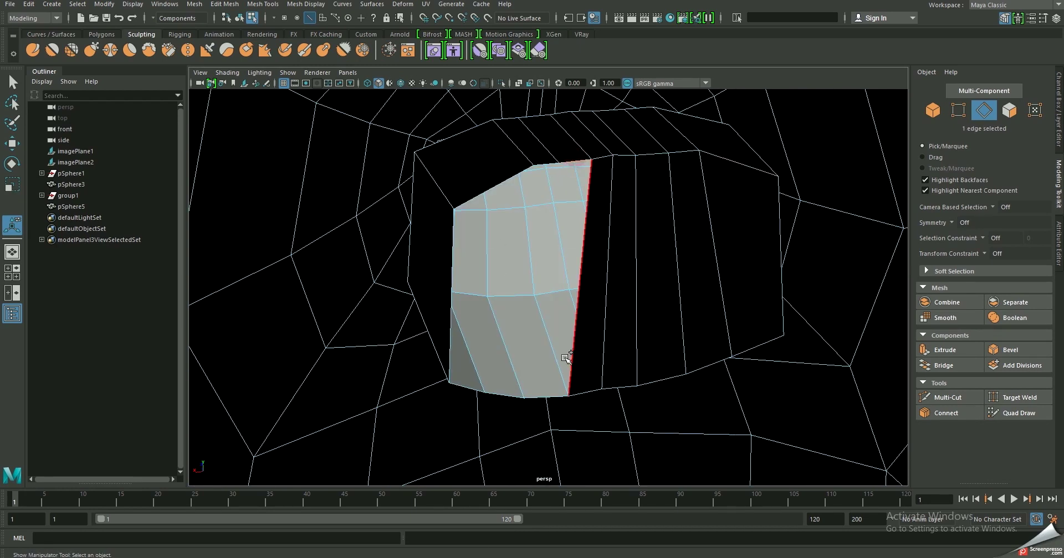
left_click(548, 397, "shift")
right_click_drag(548, 397, 530, 296, "shift")
left_click(535, 174)
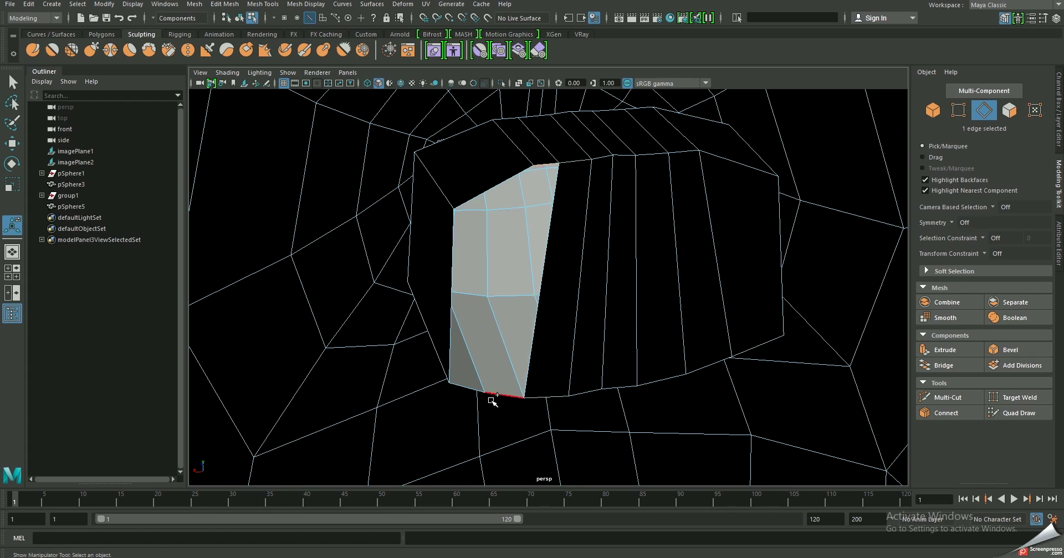
right_click_drag(494, 395, 494, 299, "shift")
left_click(468, 382)
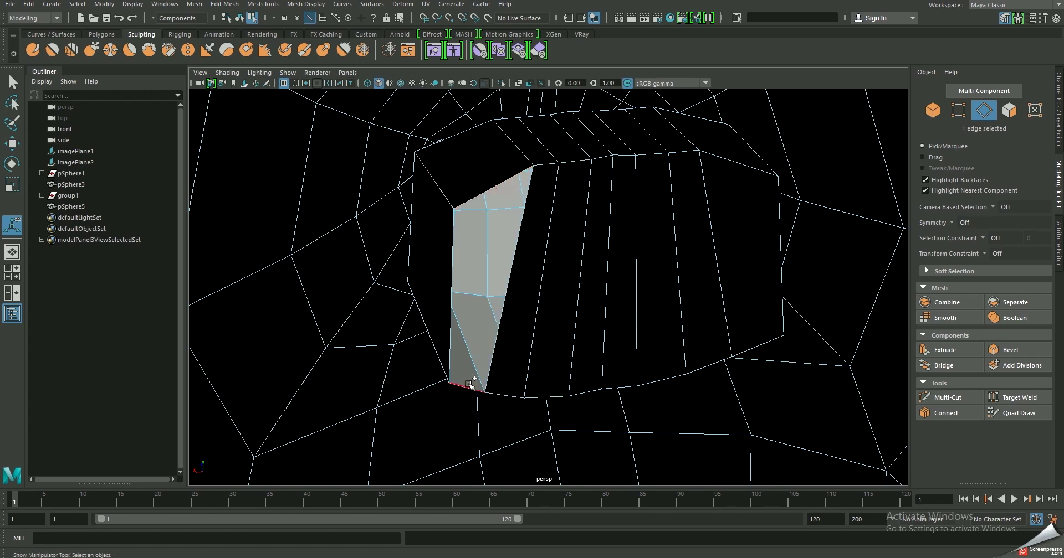
right_click_drag(463, 389, 505, 317, "shift")
key("3")
mouse_move(505, 315)
left_mouse_down("alt")
mouse_move(471, 224)
mouse_move(447, 235)
left_mouse_up("alt")
- Scale the mouth edge loop to about 1.13 in Y to make it slightly taller
double_click(447, 234)
key("r")
mouse_move(467, 178)
left_mouse_down()
mouse_move(463, 111)
mouse_move(500, 221)
mouse_move(489, 242)
left_mouse_up()
mouse_move(549, 214)
left_mouse_down("alt")
mouse_move(544, 182)
mouse_move(582, 242)
mouse_move(547, 244)
left_mouse_up("alt")
- Turn on Object X symmetry and select the loop of faces inside the mouth, excluding the outer columns
right_click_drag(582, 253, 584, 287)
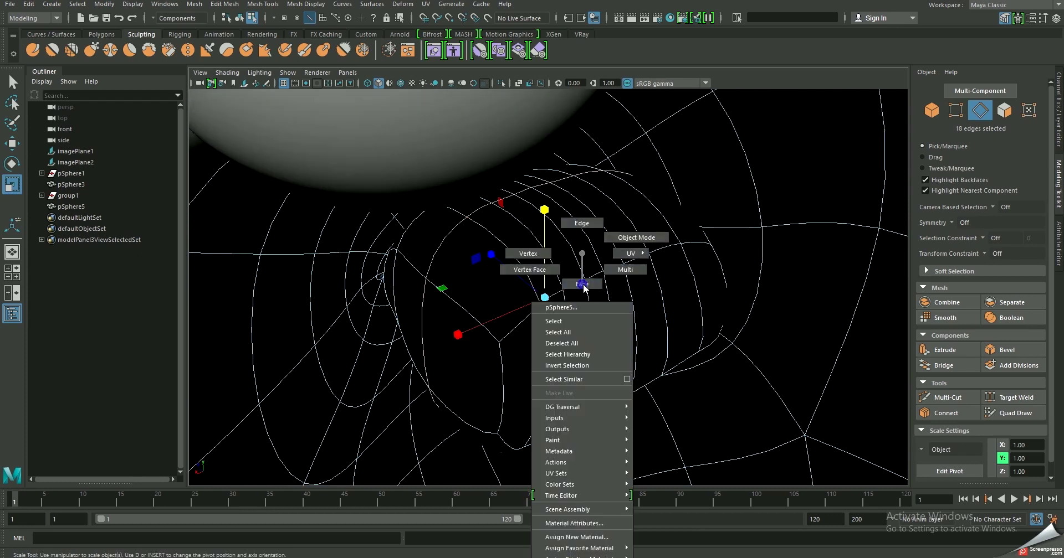
left_click(623, 307)
left_click(692, 316)
left_click(951, 224)
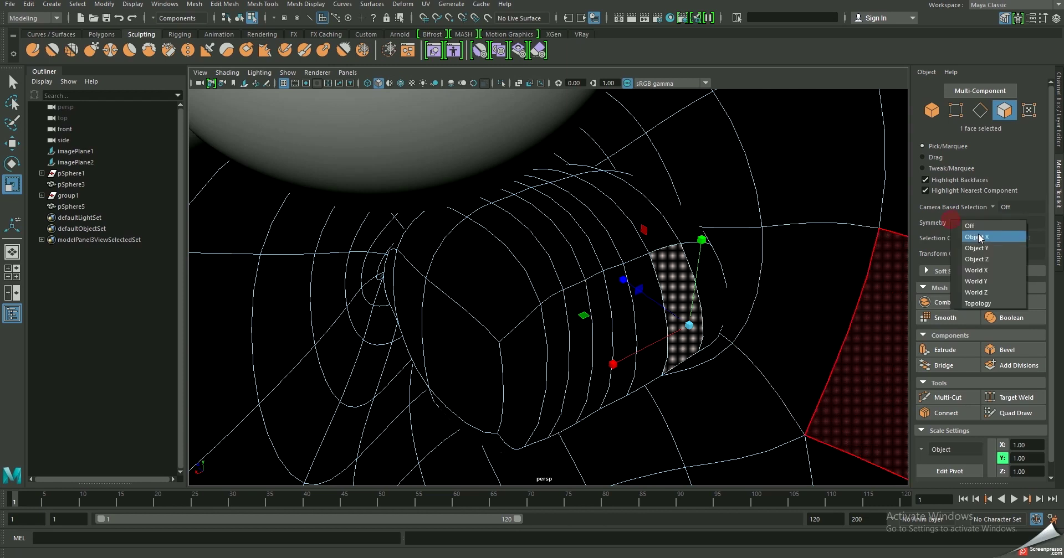
left_click(976, 237)
mouse_move(581, 363)
left_mouse_down("alt")
mouse_move(528, 368)
mouse_move(609, 299)
left_mouse_up("alt")
double_click(528, 368, "shift")
key("w")
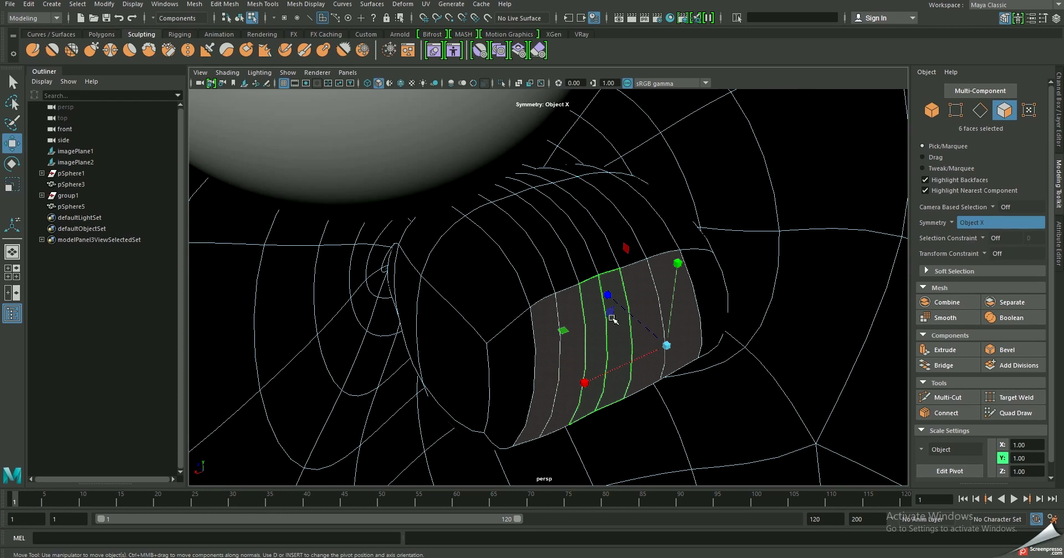
left_click(543, 332, "ctrl")
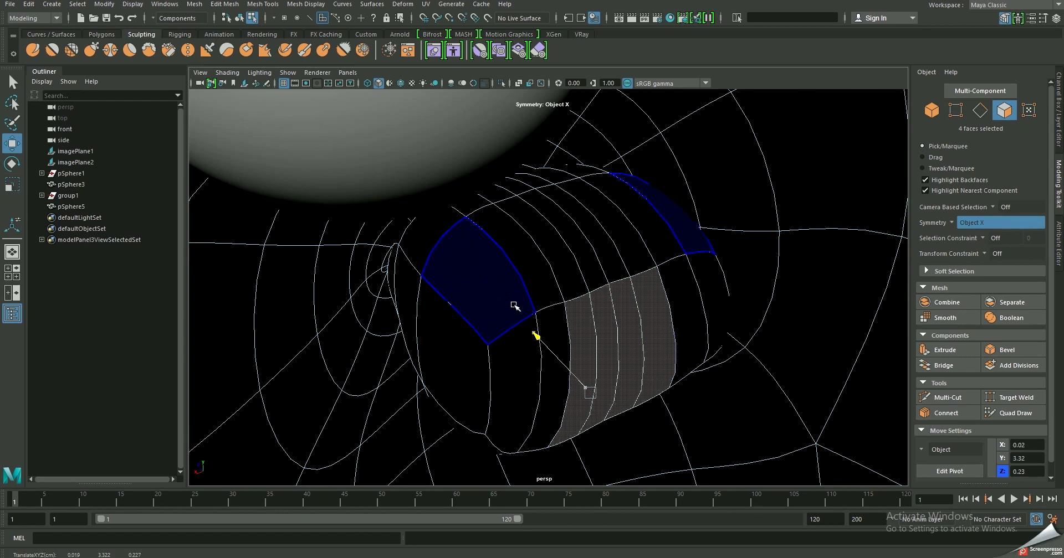
left_click(581, 320, "ctrl")
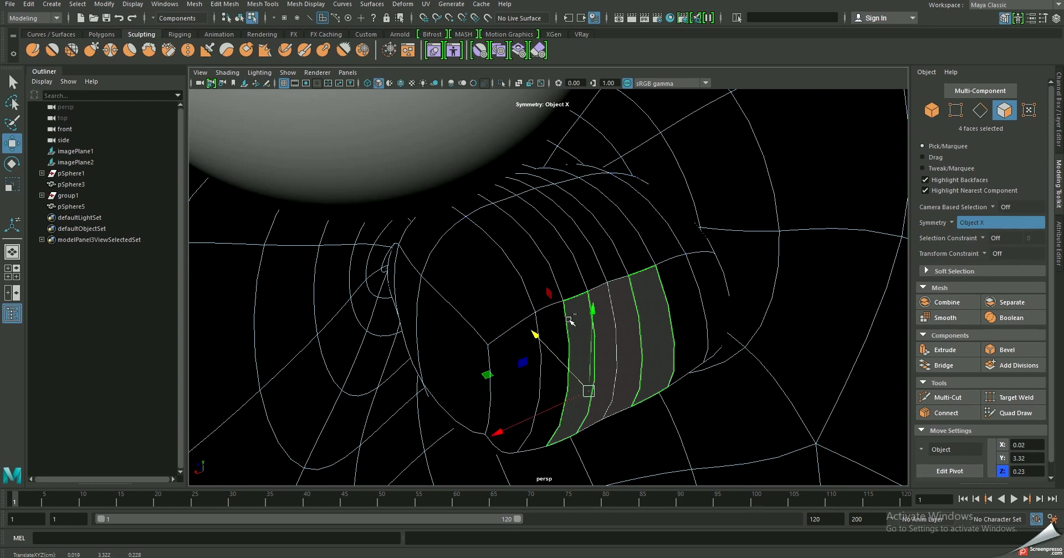
mouse_move(472, 344)
left_mouse_down("alt")
mouse_move(537, 309)
mouse_move(427, 331)
left_mouse_up("alt")
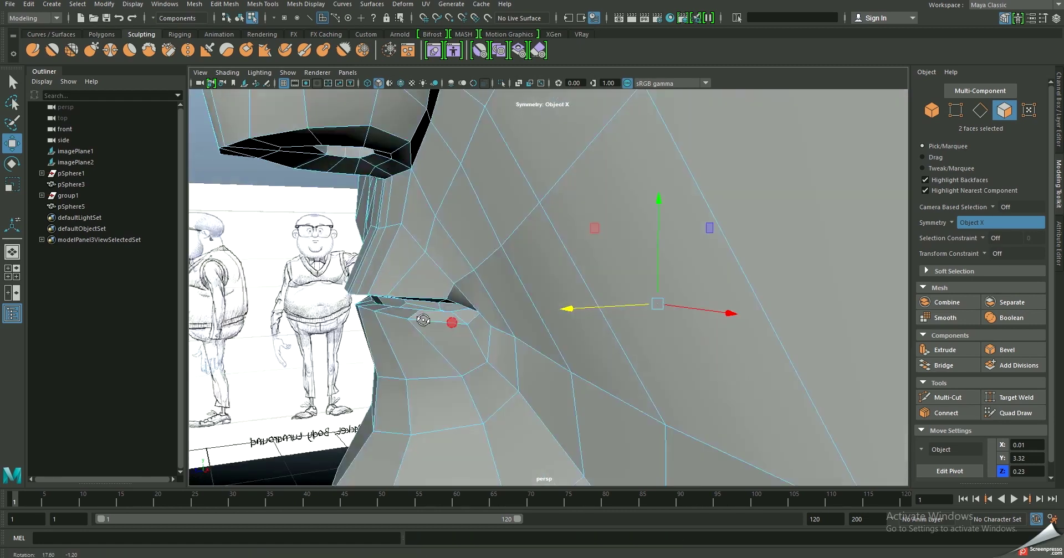
- Select the edge loop running along the lip
mouse_move(426, 331)
right_mouse_down("alt")
mouse_move(466, 356)
mouse_move(451, 338)
mouse_move(432, 337)
mouse_move(482, 300)
right_mouse_up("alt")
key("F8")
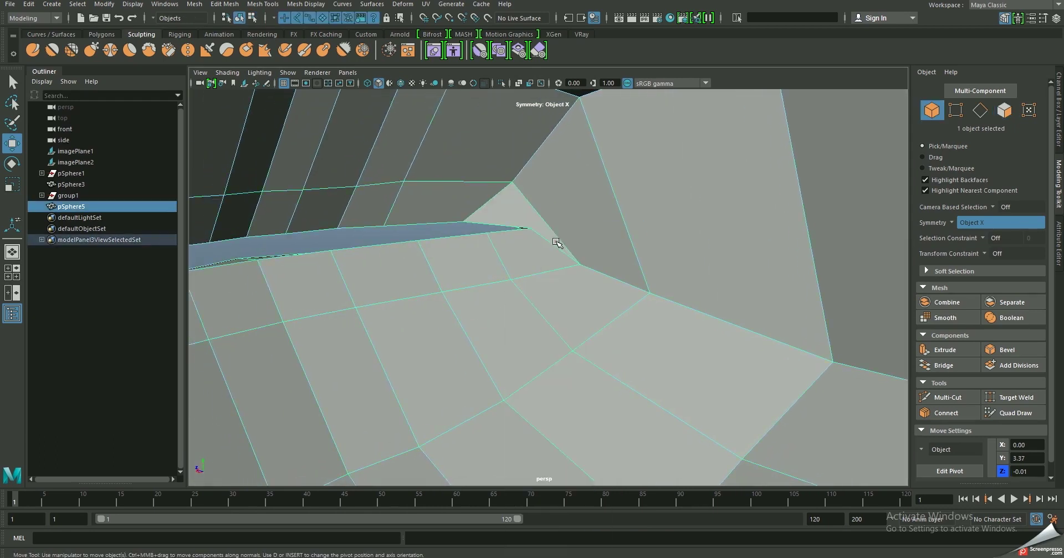
mouse_move(494, 276)
left_mouse_down("alt")
mouse_move(534, 269)
mouse_move(495, 278)
left_mouse_up("alt")
right_click_drag(390, 190, 393, 162)
double_click(412, 220)
mouse_move(369, 252)
left_mouse_down("alt")
mouse_move(297, 214)
mouse_move(310, 219)
left_mouse_up("alt")
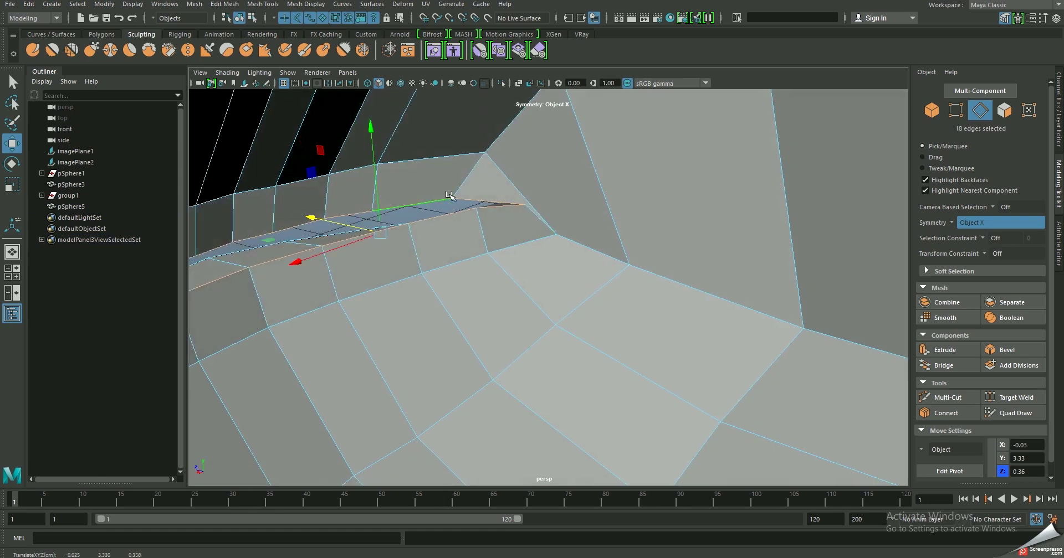
left_click_drag(450, 197, 419, 203, "alt")
right_click_drag(378, 258, 462, 167)
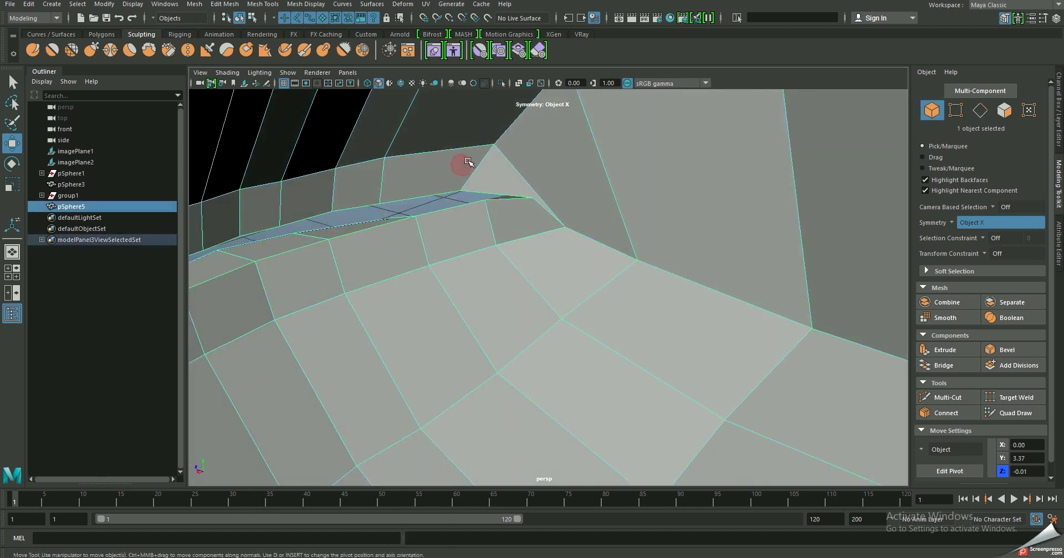
- Insert a new edge loop along the lip with the Insert Edge Loop Tool and preview smoothed
key("F10")
mouse_move(328, 238)
left_mouse_down("alt")
mouse_move(315, 247)
mouse_move(437, 245)
mouse_move(345, 257)
left_mouse_up("alt")
scroll(336, 258, "up", 5)
mouse_move(363, 258)
left_mouse_down("alt")
mouse_move(386, 244)
mouse_move(453, 273)
mouse_move(444, 273)
mouse_move(490, 332)
left_mouse_up("alt")
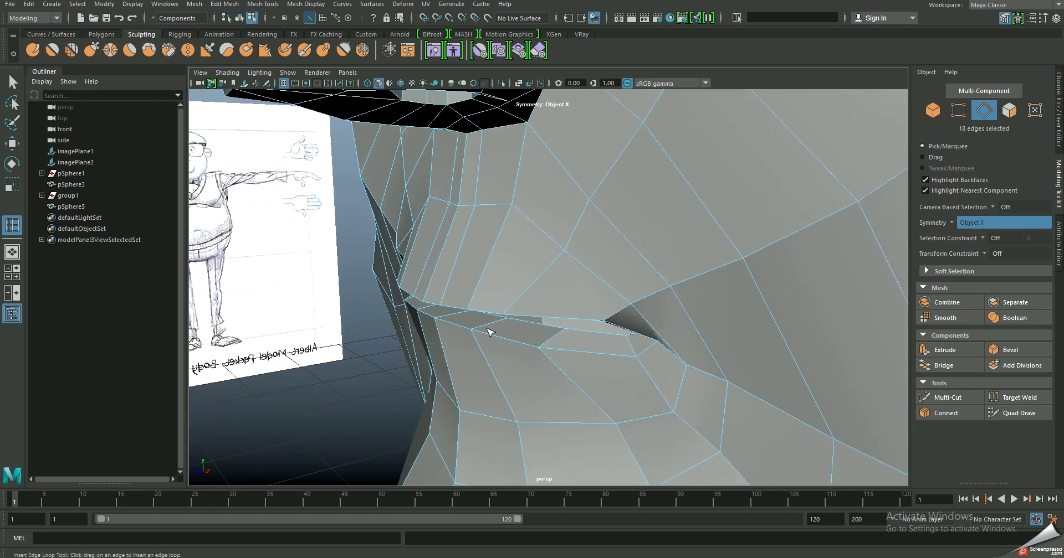
key("w")
right_click_drag(510, 247, 570, 244)
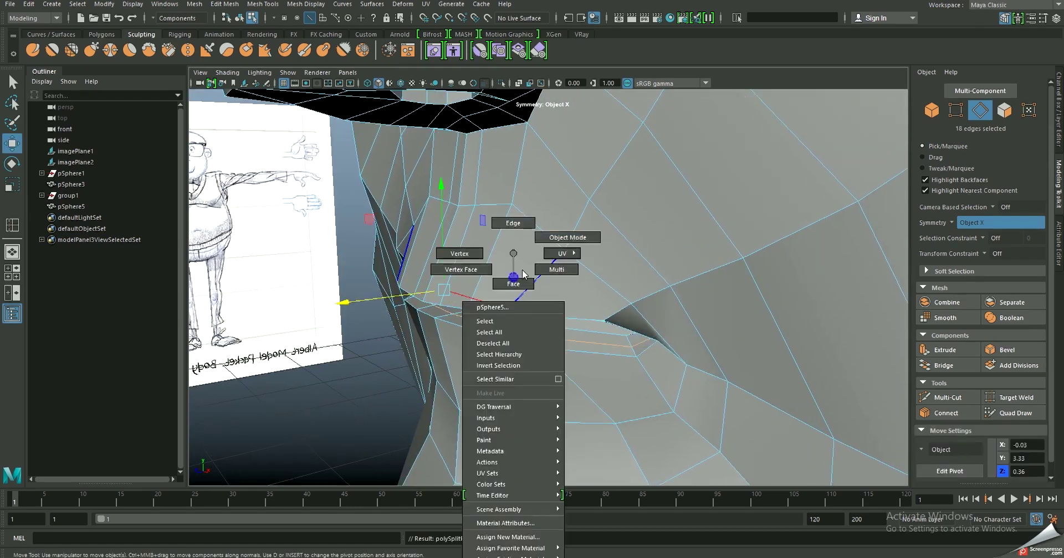
key("3")
- Select the lip face loops, grow the selection, and scale them flatter vertically
left_click_drag(440, 351, 610, 308, "alt")
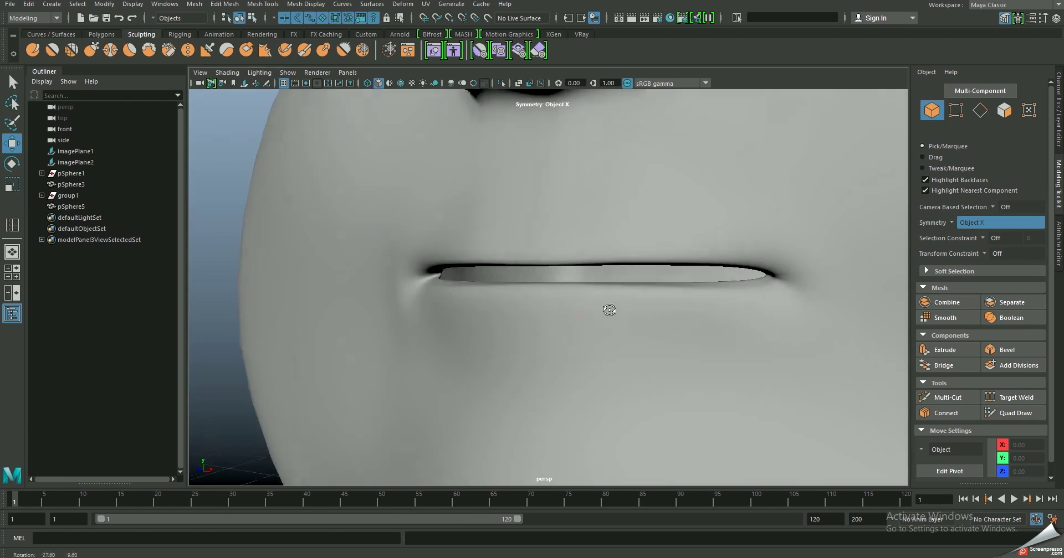
right_click_drag(637, 316, 508, 264, "alt")
left_click(465, 277)
left_click_drag(465, 277, 442, 283, "alt")
right_click_drag(424, 258, 423, 287)
left_click(448, 305)
double_click(448, 305)
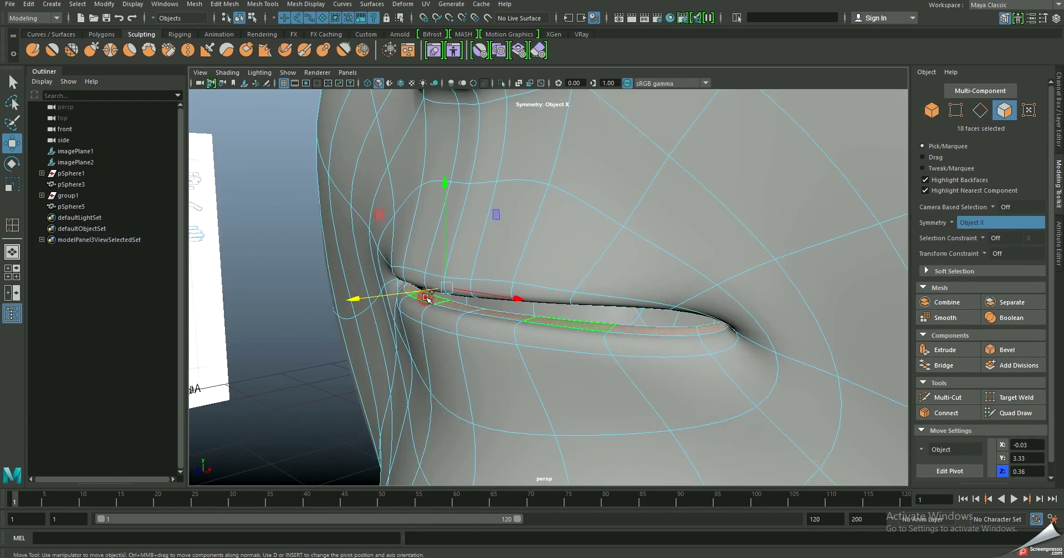
key("shift+period")
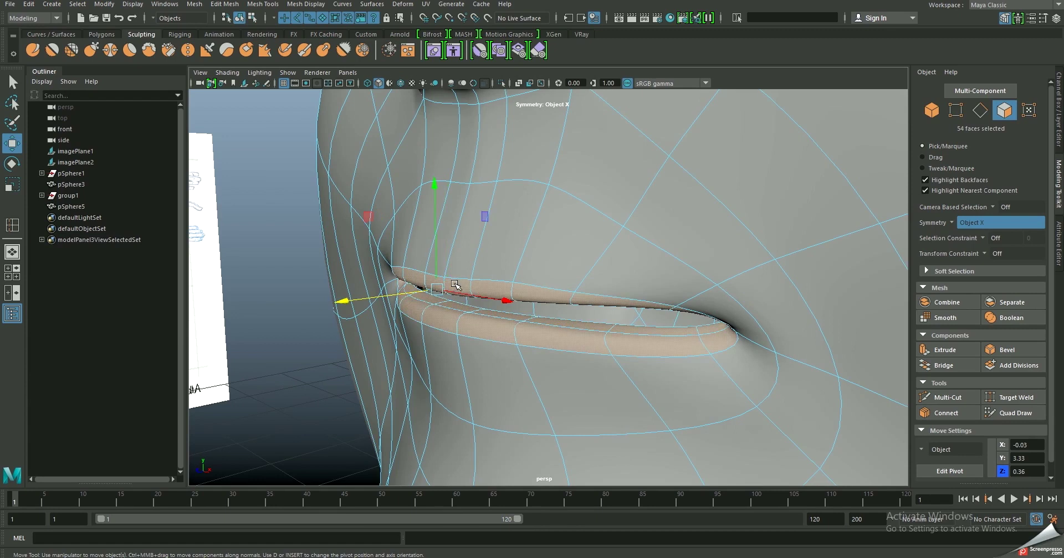
key("r")
left_click_drag(434, 187, 464, 256)
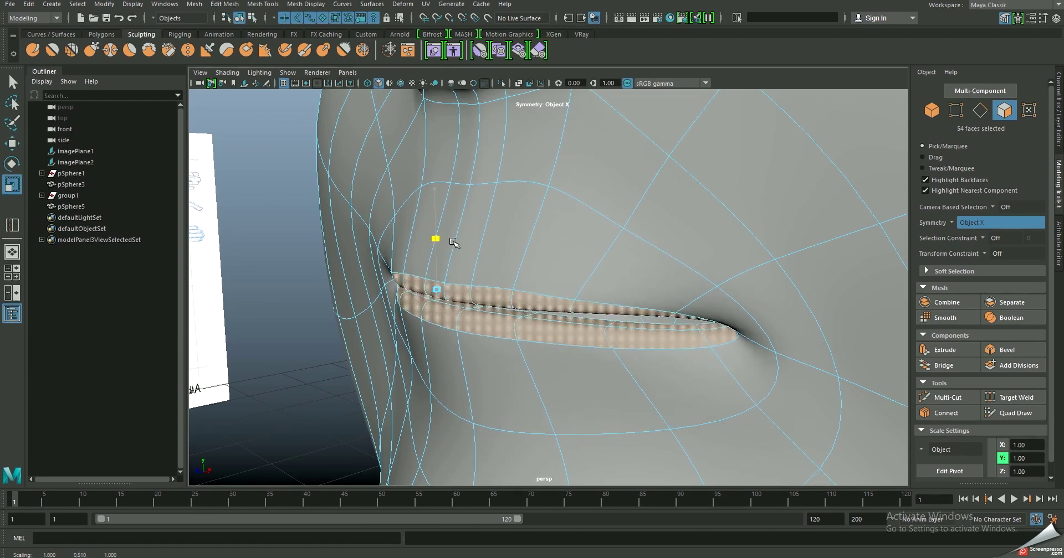
- Undo the lip flattening, return to object mode, and reselect the head mesh
mouse_move(468, 275)
left_mouse_down("alt")
mouse_move(496, 183)
mouse_move(493, 263)
left_mouse_up("alt")
key("ctrl+z")
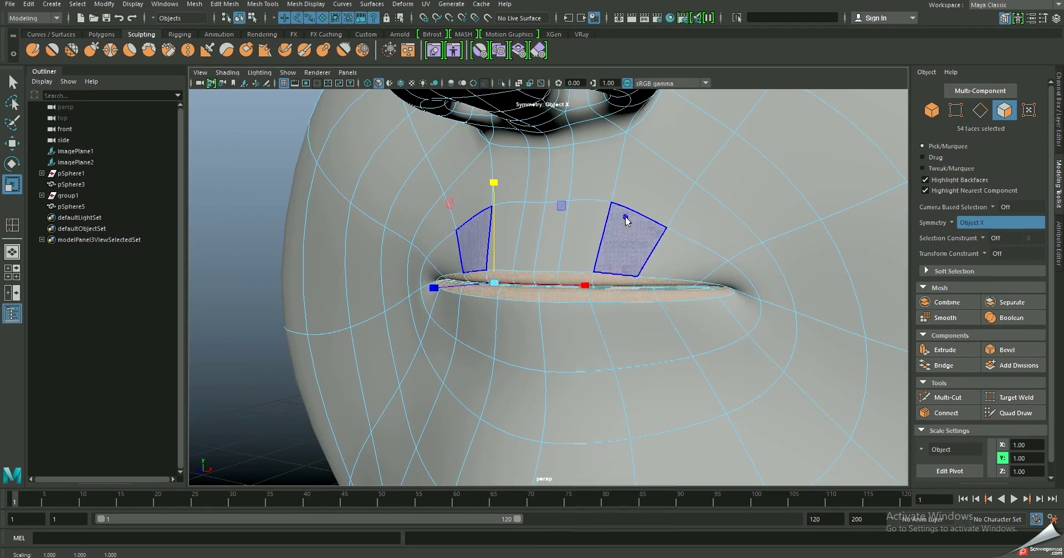
key("F8")
scroll(626, 220, "down", 3)
left_click(242, 275)
mouse_move(550, 323)
left_mouse_down("alt")
mouse_move(585, 299)
mouse_move(629, 333)
mouse_move(618, 334)
left_mouse_up("alt")
left_click(628, 332)
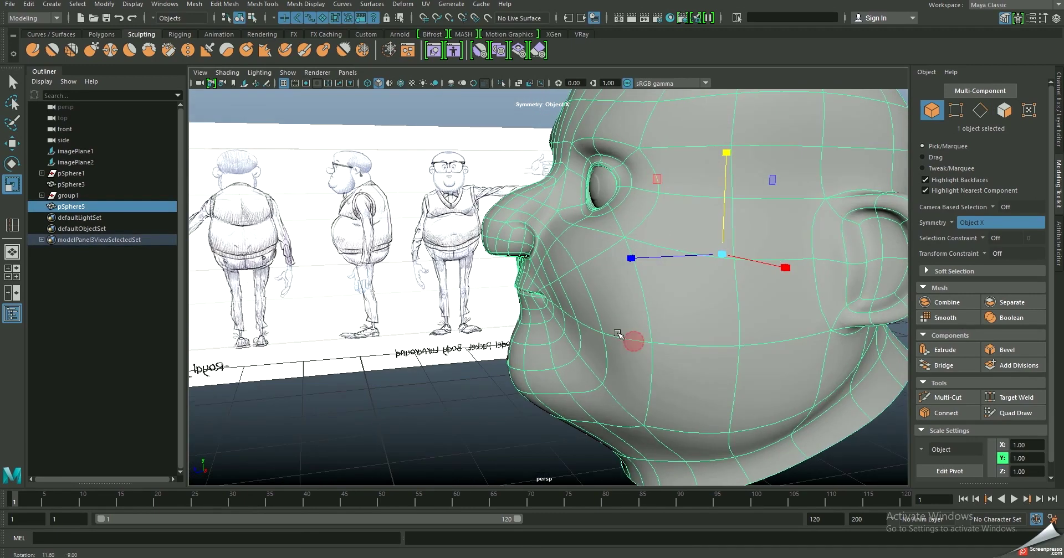
- Reshape the face with the Grab sculpt brush, checking it from front and side
left_click(90, 50)
scroll(607, 266, "down", 3)
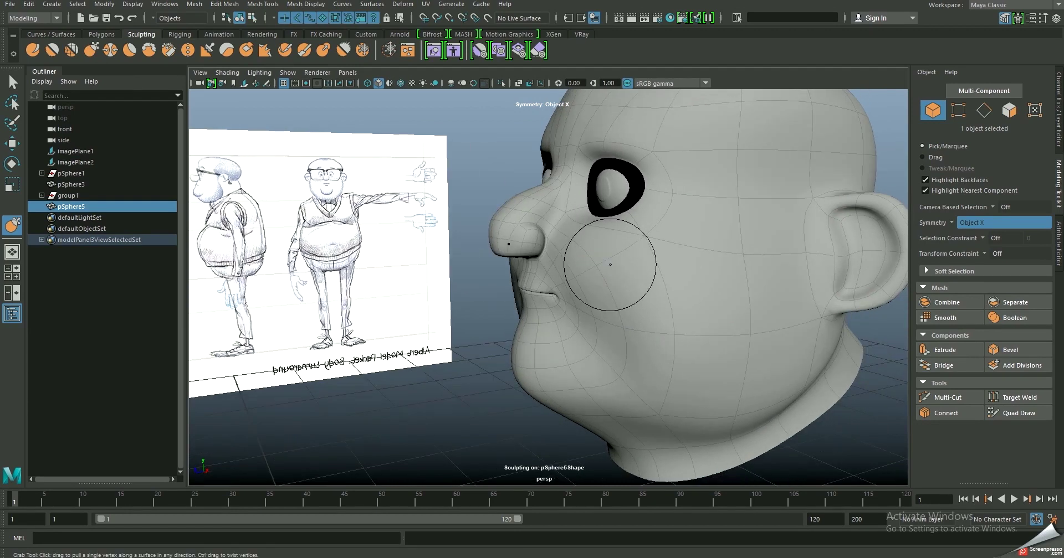
mouse_move(600, 304)
left_mouse_down("alt")
mouse_move(588, 333)
mouse_move(677, 349)
mouse_move(587, 389)
left_mouse_up("alt")
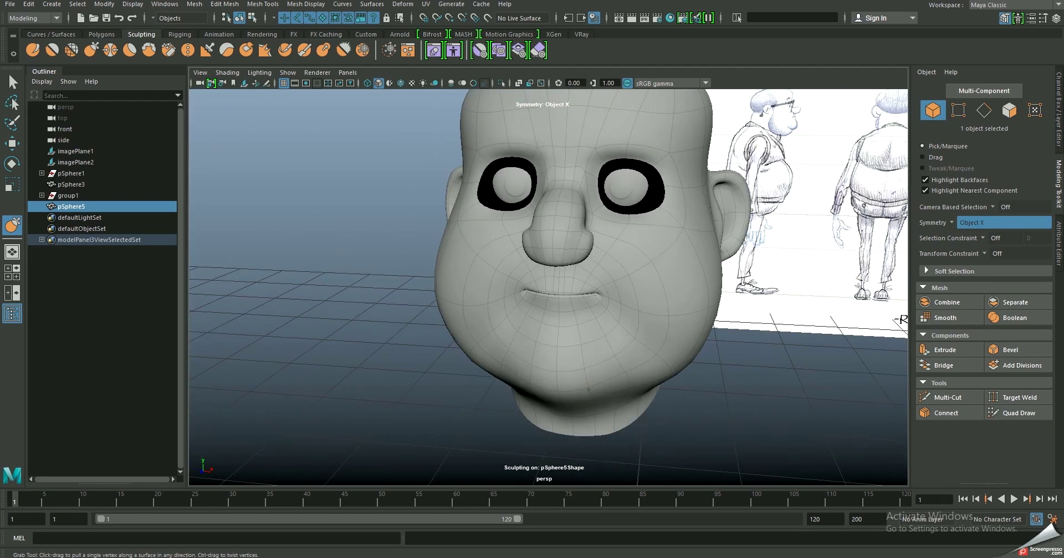
mouse_move(593, 387)
left_mouse_down("alt")
mouse_move(655, 373)
mouse_move(439, 273)
mouse_move(431, 242)
left_mouse_up("alt")
key("w")
left_click(392, 333)
- Save the scene with Ctrl+S and dismiss the Student Version notice
key("q")
key("ctrl+s")
left_click(500, 290)
key("w")
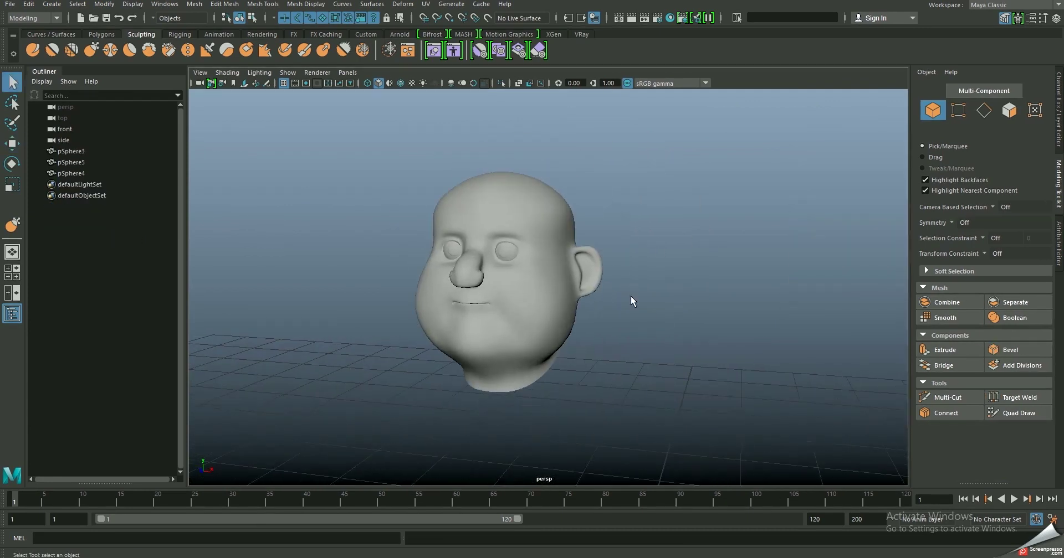
- Rename pSphere5 to 'head' and pSphere4 to 'R_eye' in the Outliner
left_click(79, 152)
type("L_eye")
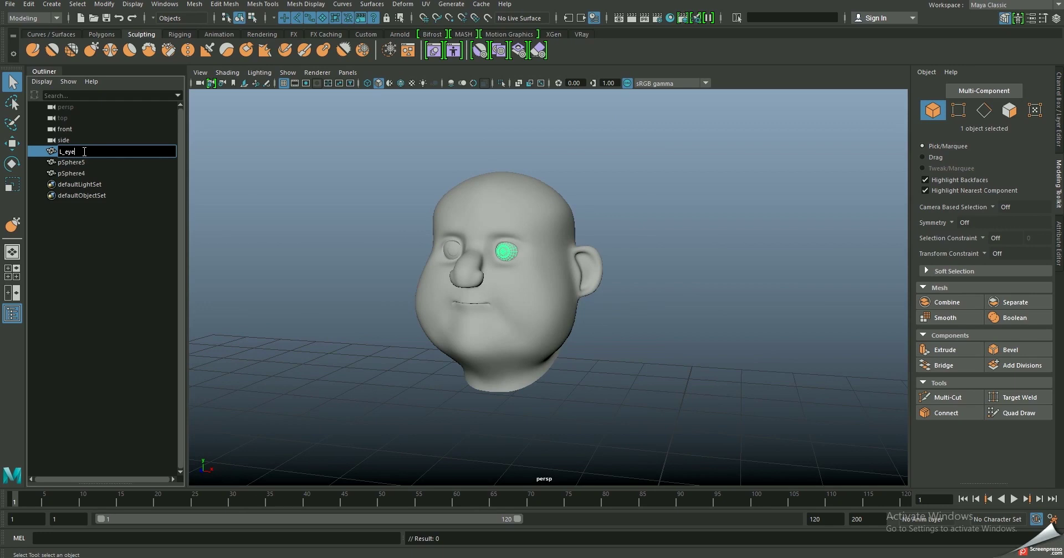
left_click(78, 162)
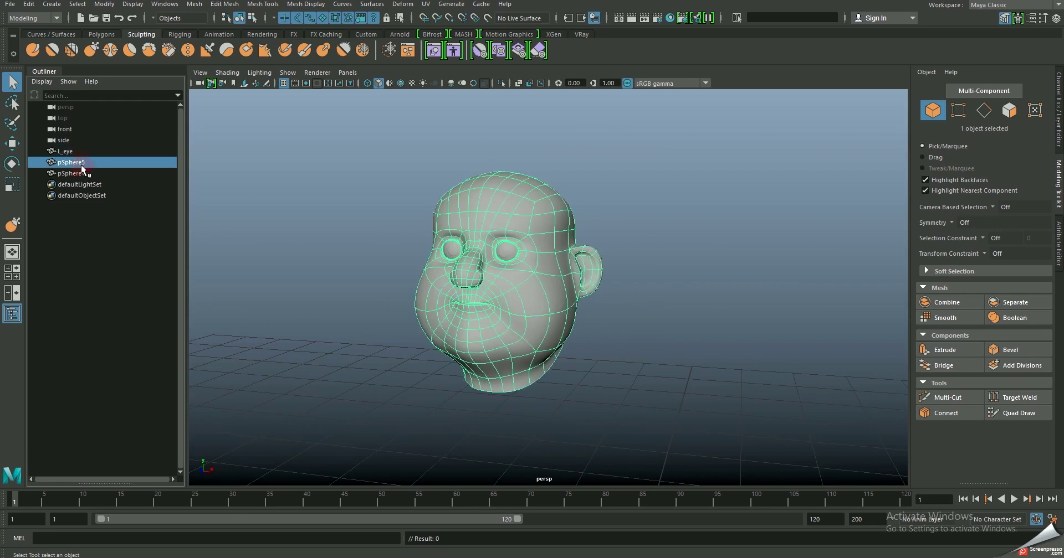
double_click(83, 164)
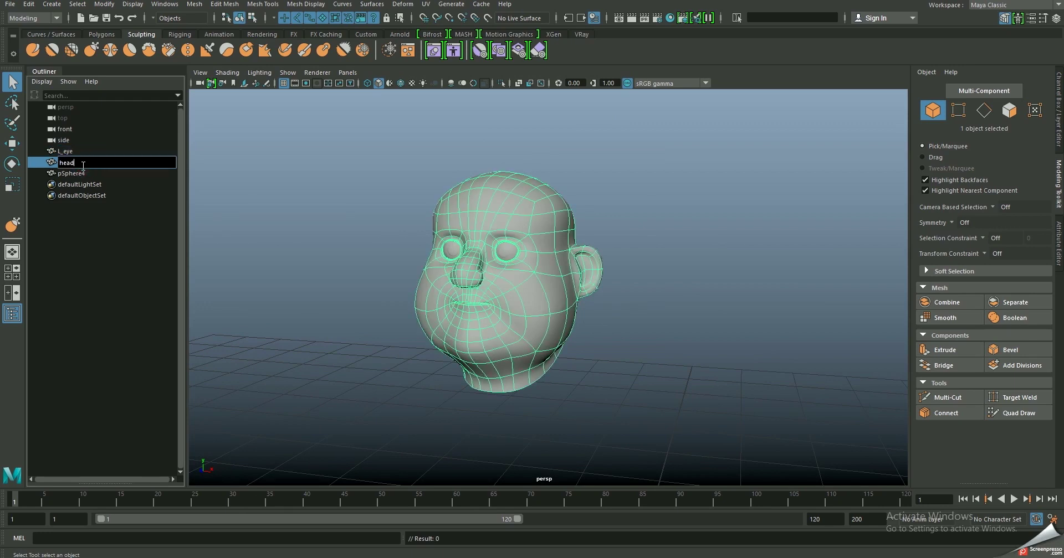
key("Return")
double_click(86, 173)
type("R_eye")
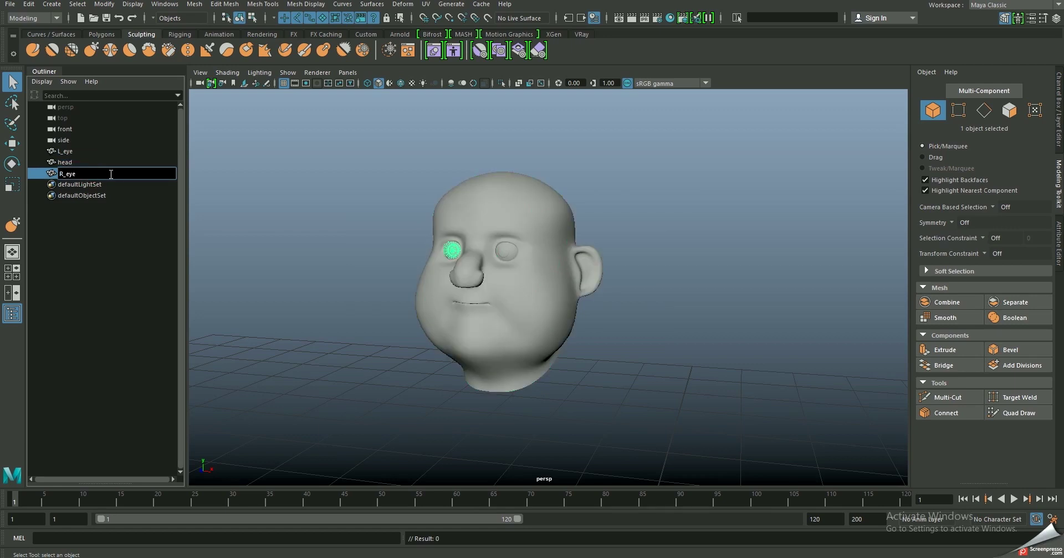
key("Return")
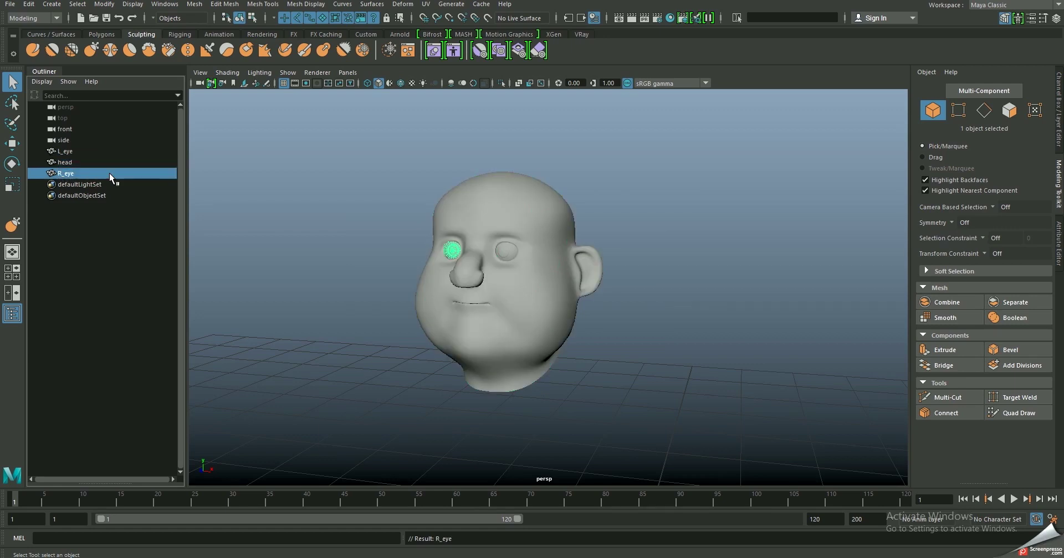
- Deselect everything and save the scene with Ctrl+S
left_click(613, 283)
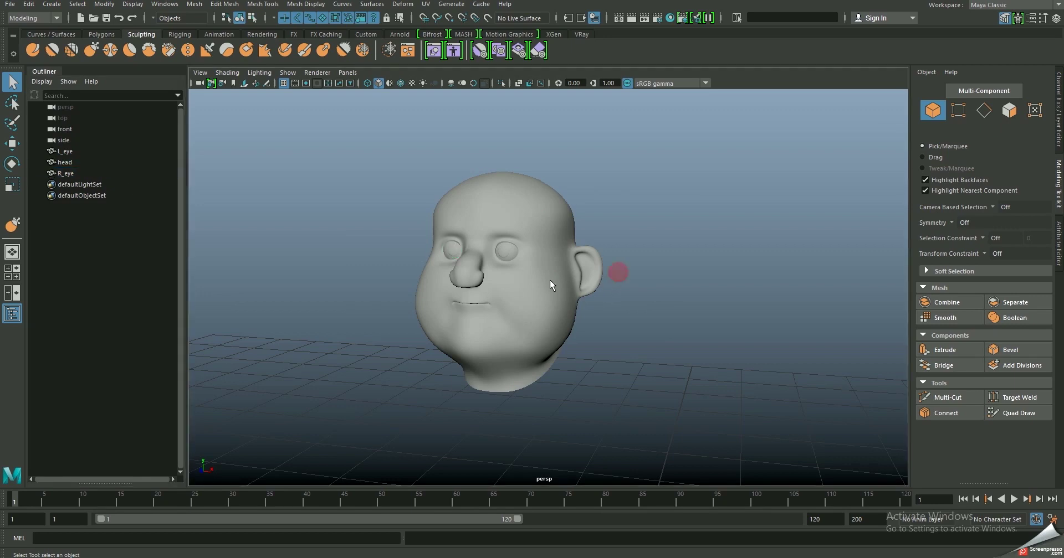
key("ctrl+s")
left_click(518, 288)
left_click_drag(596, 248, 576, 242, "alt")
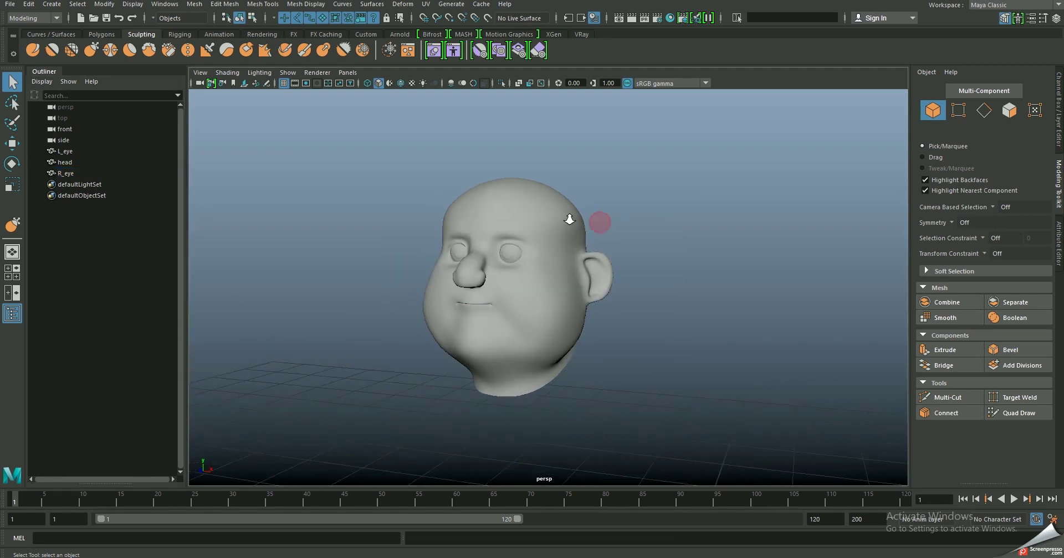
- Import glass_hair_teeth.obj via File > Import and accept the OBJ warning
left_click(10, 4)
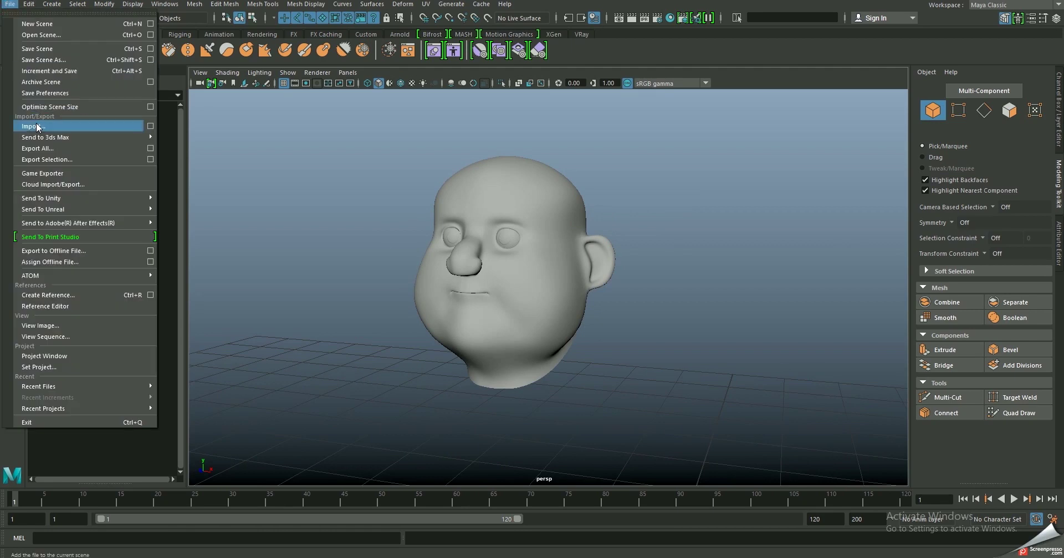
left_click(36, 126)
left_click(331, 331)
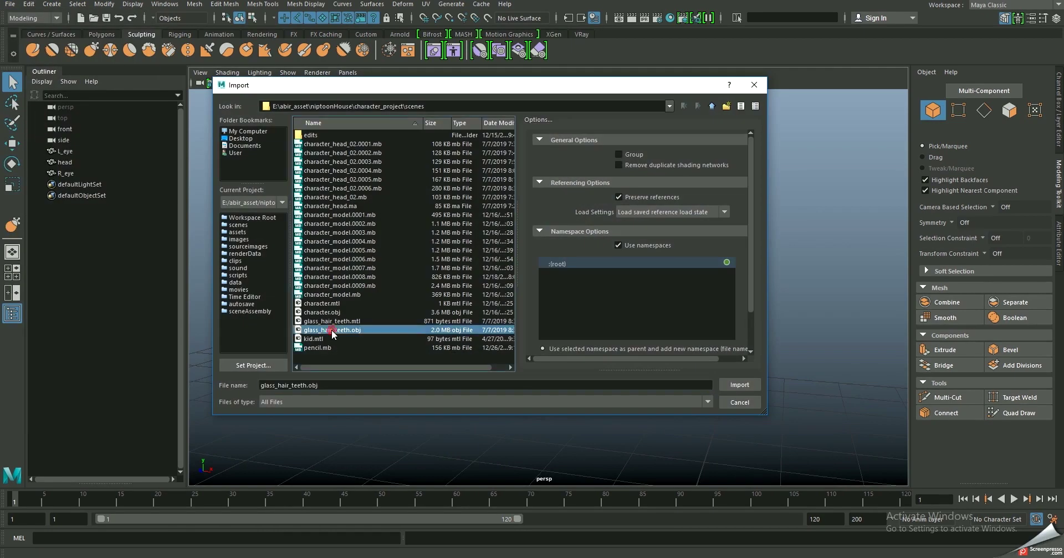
left_click(753, 386)
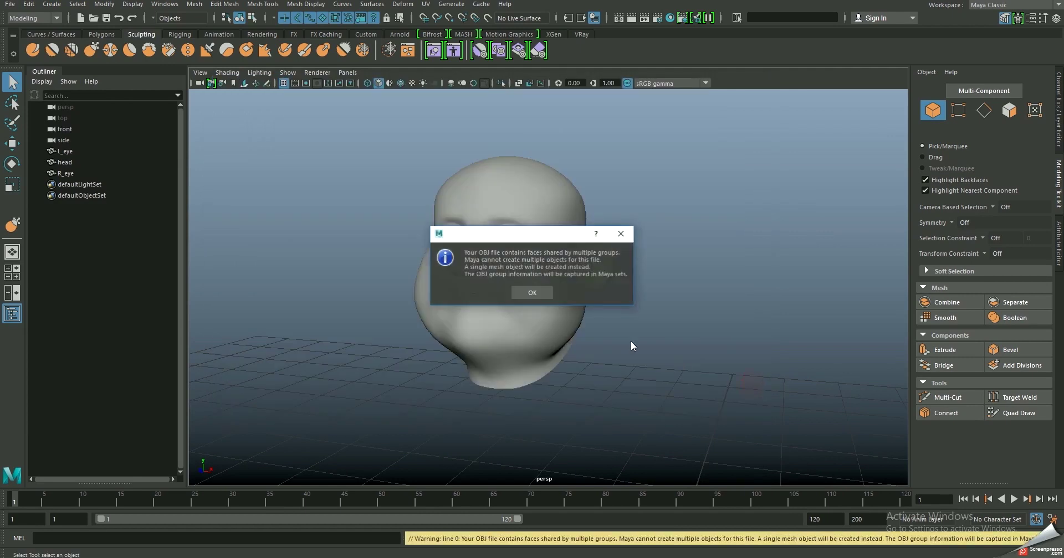
left_click(532, 293)
- Inspect the imported glasses and eyebrows on the head, then select the head mesh
mouse_move(557, 290)
left_mouse_down("alt")
mouse_move(573, 243)
mouse_move(617, 266)
left_mouse_up("alt")
right_click_drag(618, 266, 596, 259, "alt")
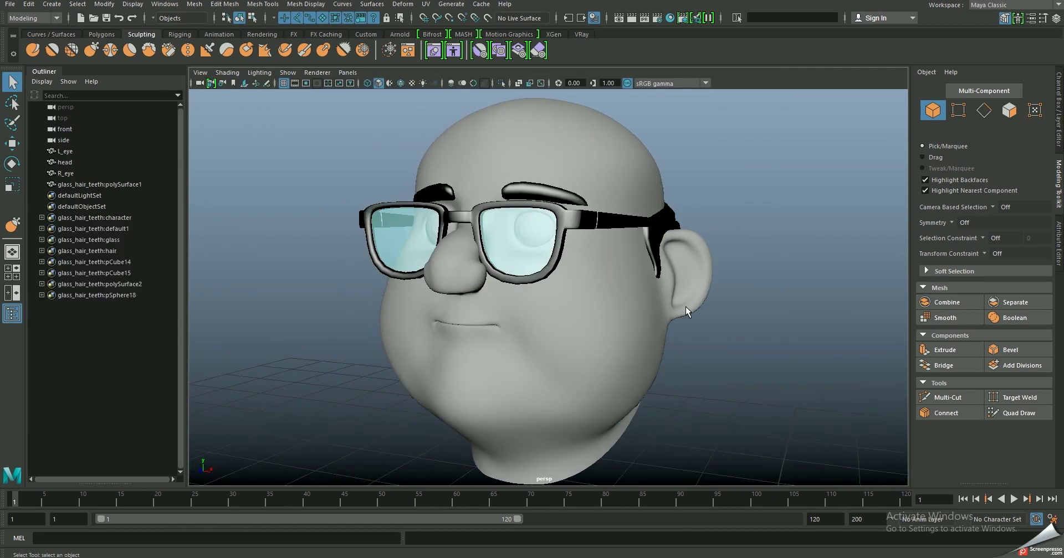
right_click_drag(686, 307, 601, 294, "alt")
mouse_move(601, 294)
left_mouse_down("alt")
mouse_move(622, 323)
mouse_move(651, 334)
mouse_move(622, 332)
mouse_move(617, 320)
mouse_move(714, 360)
mouse_move(703, 309)
mouse_move(548, 313)
mouse_move(670, 297)
mouse_move(477, 174)
left_mouse_up("alt")
mouse_move(477, 173)
right_mouse_down("alt")
mouse_move(589, 301)
mouse_move(512, 287)
right_mouse_up("alt")
mouse_move(512, 287)
left_mouse_down("alt")
mouse_move(512, 300)
mouse_move(485, 291)
left_mouse_up("alt")
left_click(512, 299)
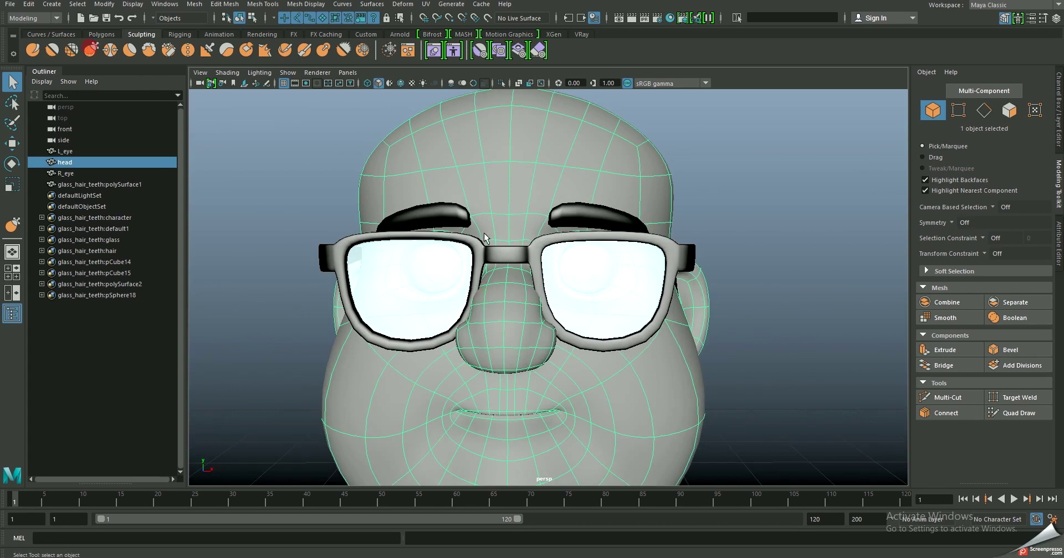
- Use the Sculpt Grab brush (Y) to reshape the nose and upper lip beneath the glasses, checking side and front views
key("y")
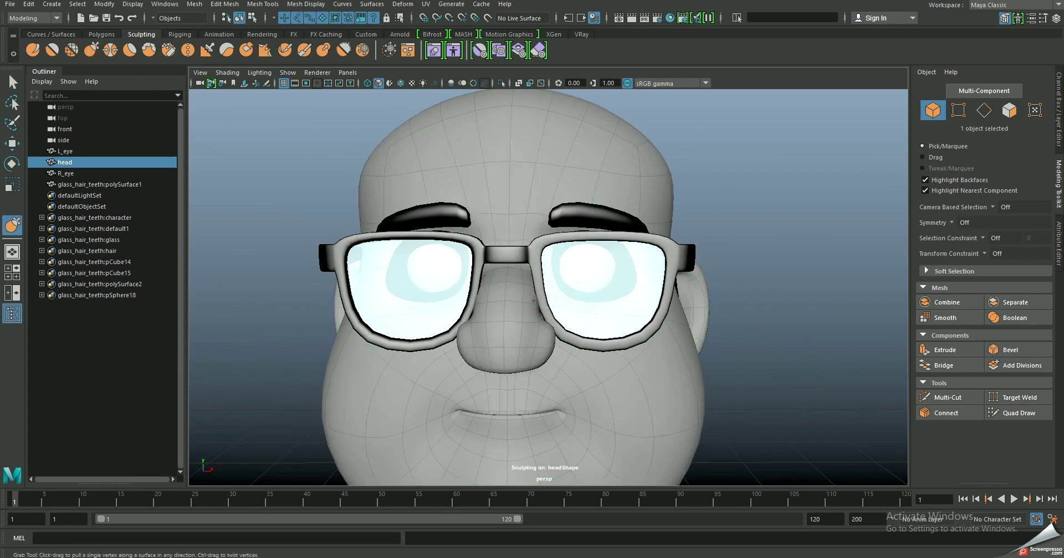
mouse_move(531, 301)
left_mouse_down("alt")
mouse_move(506, 336)
mouse_move(427, 332)
mouse_move(501, 288)
mouse_move(466, 287)
mouse_move(470, 278)
left_mouse_up("alt")
scroll(506, 259, "up", 3)
scroll(513, 295, "down", 3)
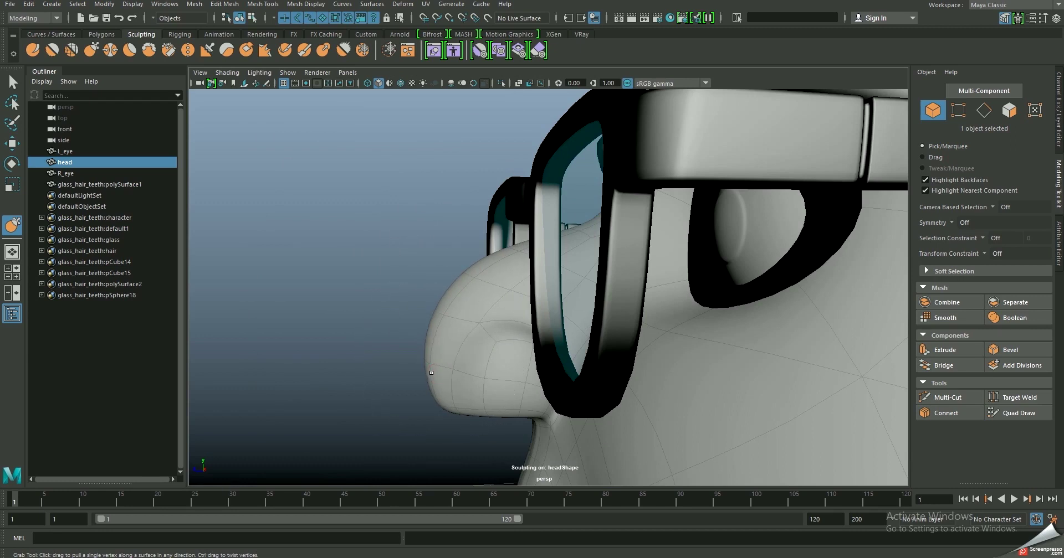
mouse_move(431, 373)
left_mouse_down("alt")
mouse_move(487, 367)
mouse_move(431, 373)
left_mouse_up("alt")
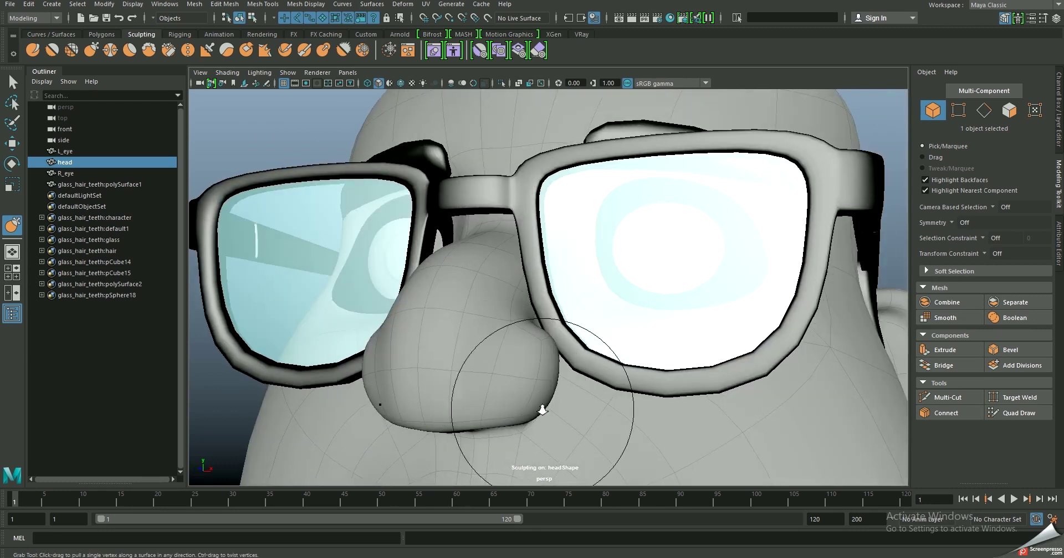
left_click_drag(542, 410, 530, 400, "alt")
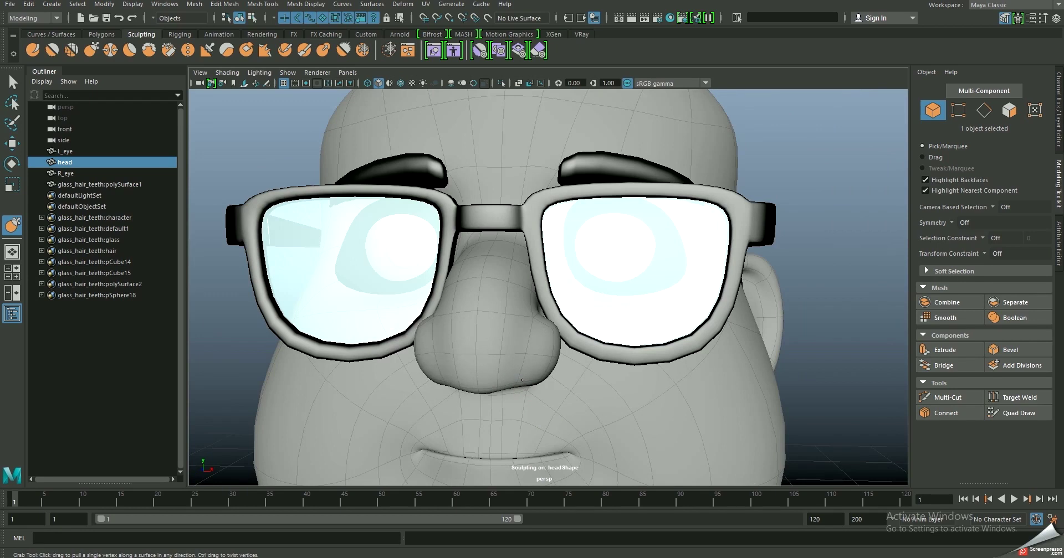
mouse_move(517, 378)
left_mouse_down("alt")
mouse_move(434, 380)
mouse_move(475, 357)
left_mouse_up("alt")
mouse_move(475, 357)
right_mouse_down("alt")
mouse_move(501, 330)
mouse_move(506, 352)
right_mouse_up("alt")
left_click_drag(506, 351, 488, 311, "alt")
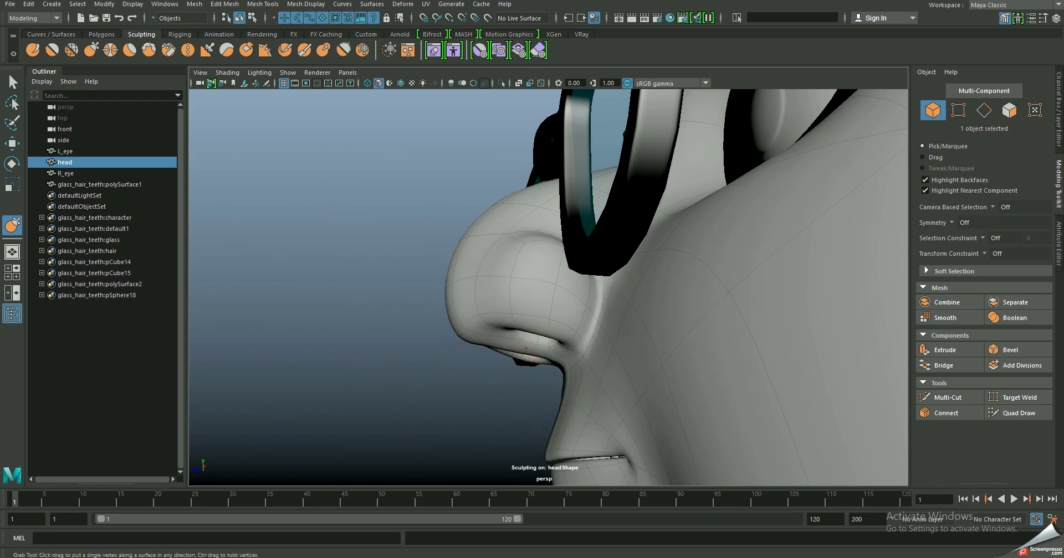
mouse_move(570, 365)
left_mouse_down("alt")
mouse_move(551, 368)
mouse_move(578, 385)
mouse_move(518, 304)
left_mouse_up("alt")
right_click_drag(518, 304, 521, 338, "alt")
left_click_drag(521, 338, 520, 315, "alt")
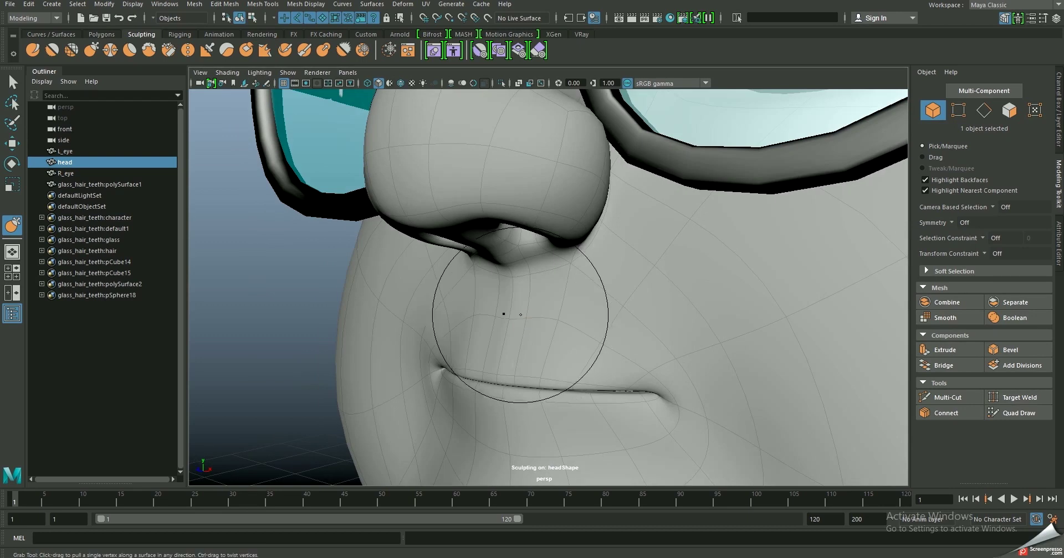
- Move the edges below the nose and beside the nostril slightly outward
key("w")
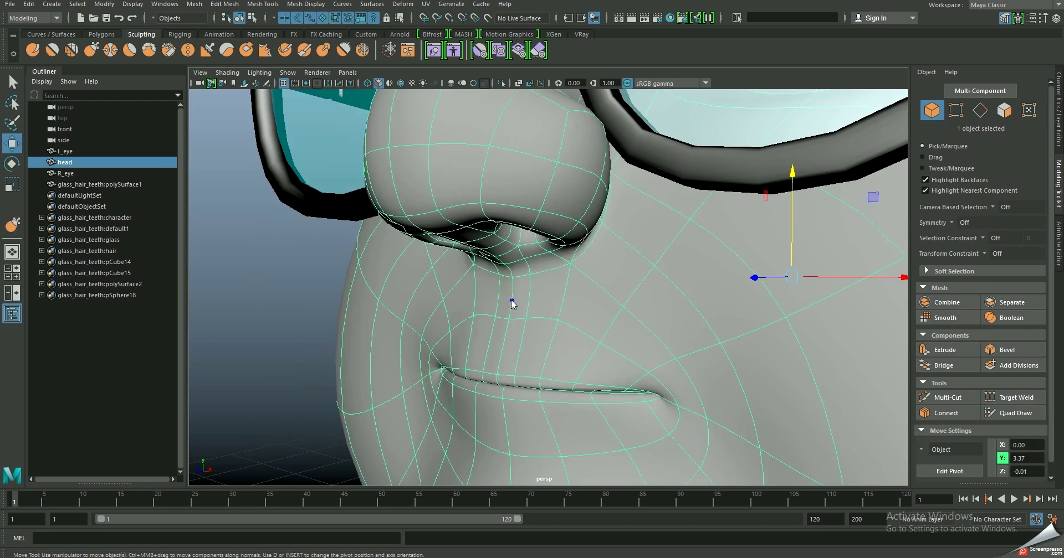
left_click(511, 303)
left_click_drag(524, 329, 451, 330, "alt")
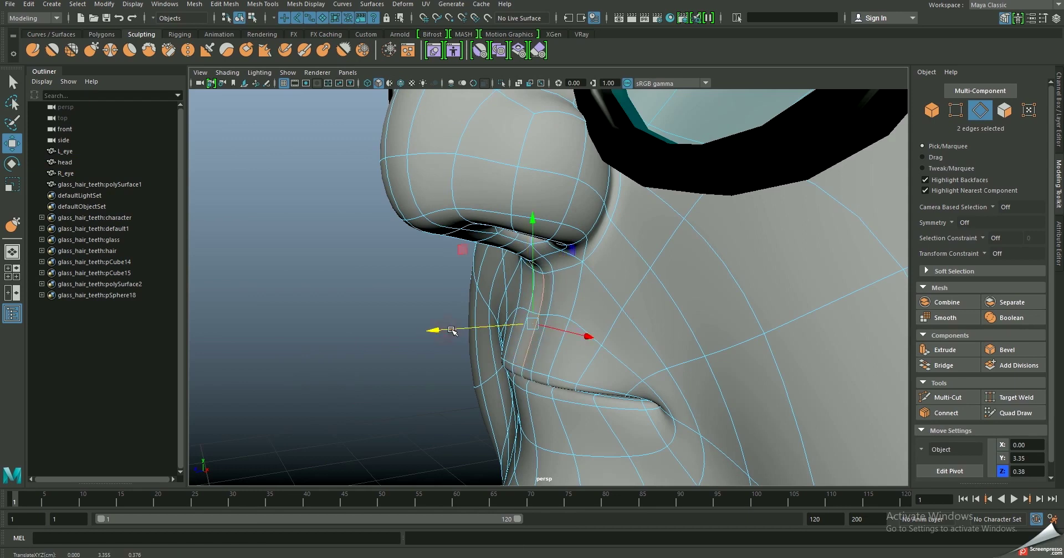
left_click(547, 289)
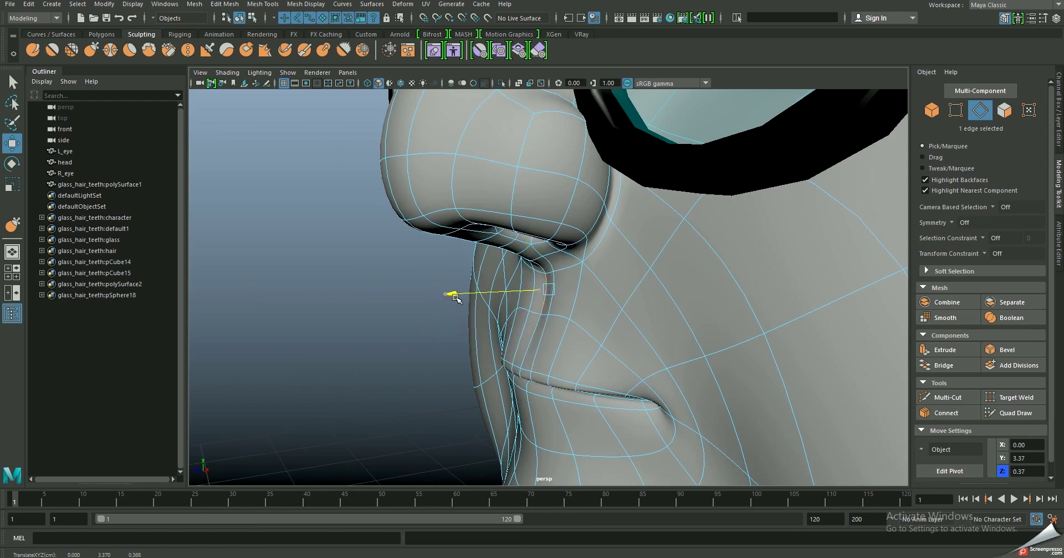
mouse_move(537, 301)
left_mouse_down()
mouse_move(551, 304)
mouse_move(497, 289)
mouse_move(510, 302)
mouse_move(448, 296)
left_mouse_up()
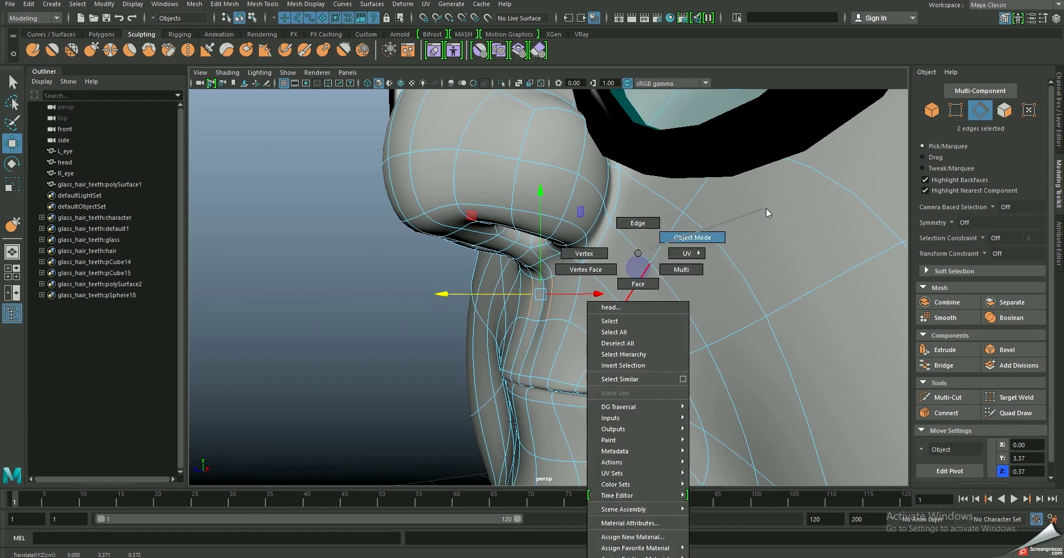
- Return to Object Mode and reselect the head mesh, zooming in on the mouth
right_click_drag(635, 281, 637, 222)
scroll(712, 351, "down", 5)
mouse_move(712, 351)
left_mouse_down("alt")
mouse_move(624, 322)
mouse_move(689, 368)
left_mouse_up("alt")
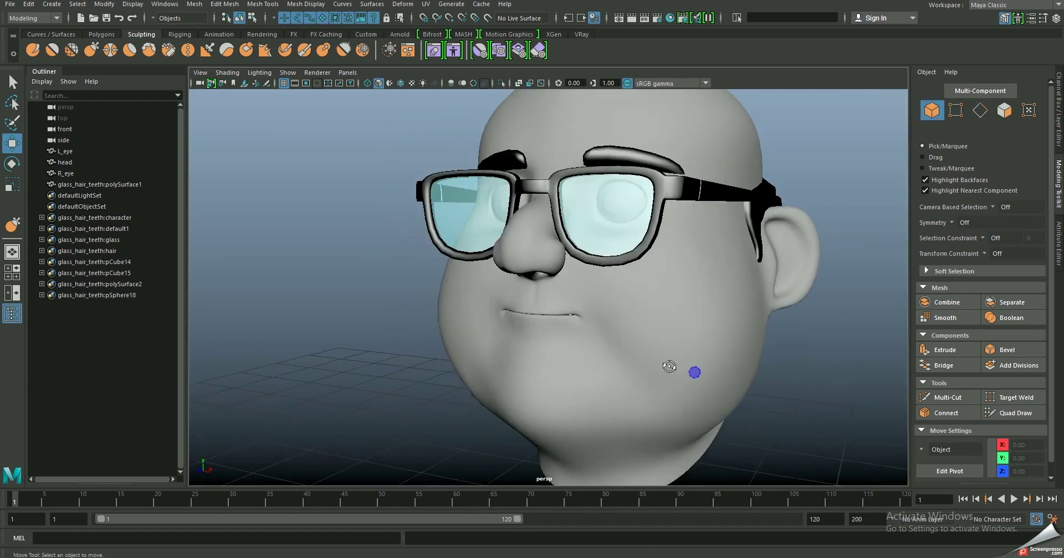
scroll(492, 309, "up", 5)
left_click(546, 352)
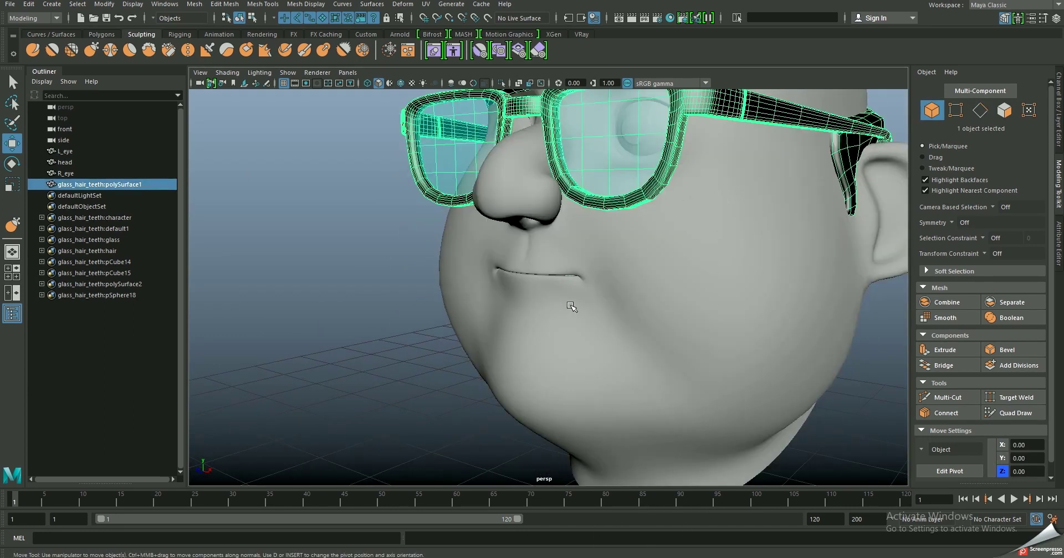
left_click(537, 307)
scroll(537, 307, "up", 3)
left_click_drag(563, 294, 546, 315, "alt")
- Select the chin edges on the head and push them slightly into place
right_click_drag(524, 253, 524, 187)
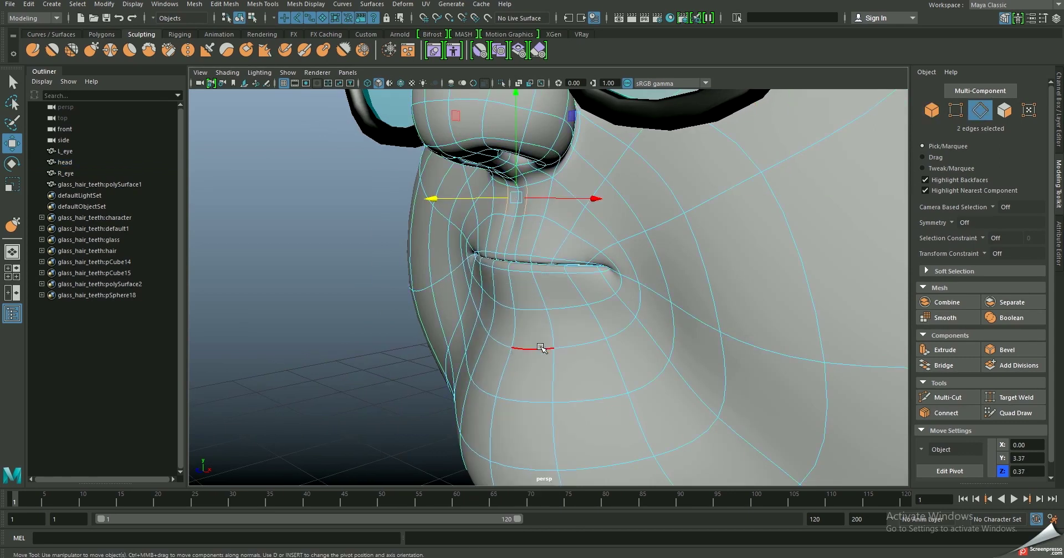
left_click_drag(500, 344, 483, 346, "alt")
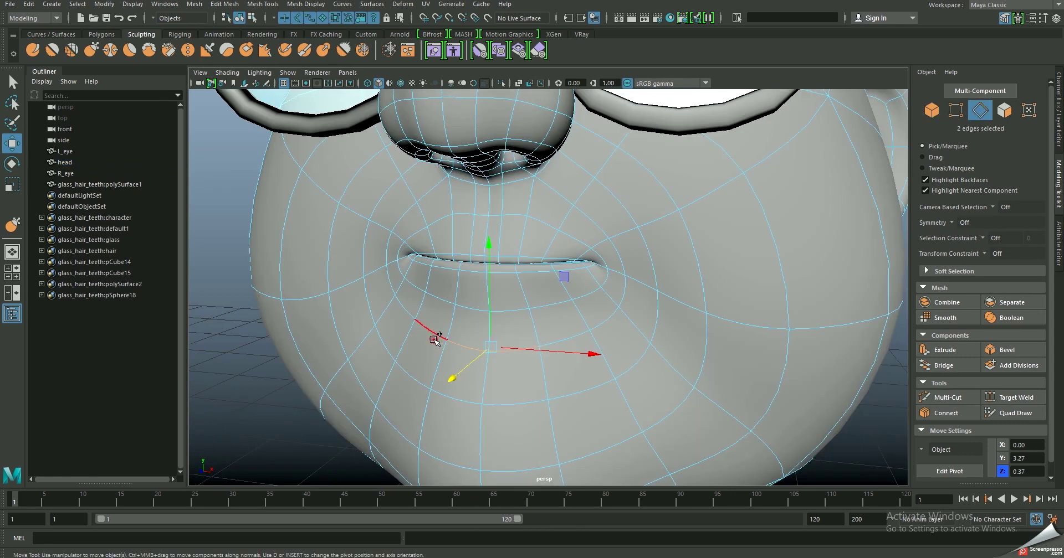
left_click(552, 351, "shift")
left_click_drag(552, 351, 534, 310, "alt")
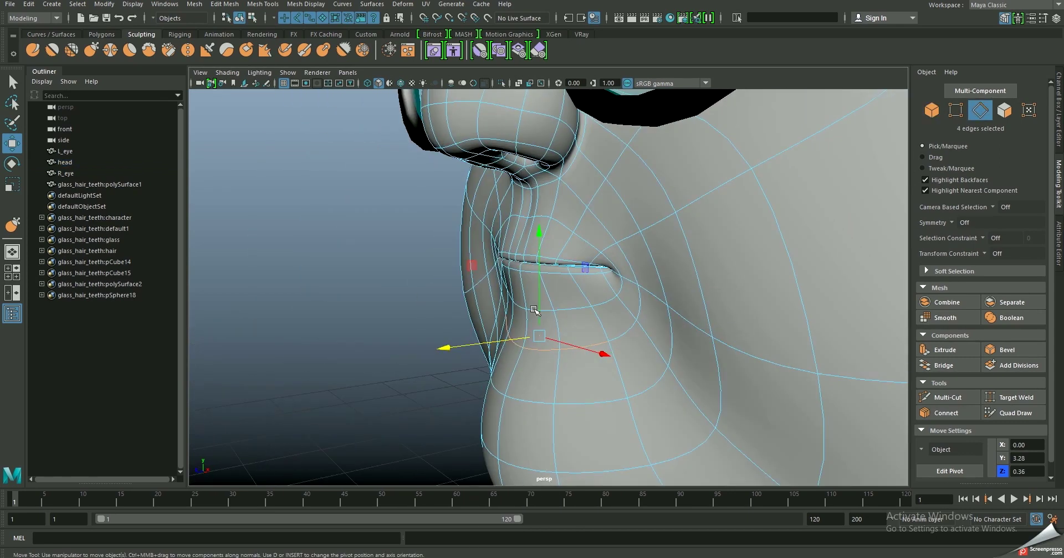
left_click(541, 239)
left_click_drag(540, 240, 467, 336, "alt")
left_click(467, 336)
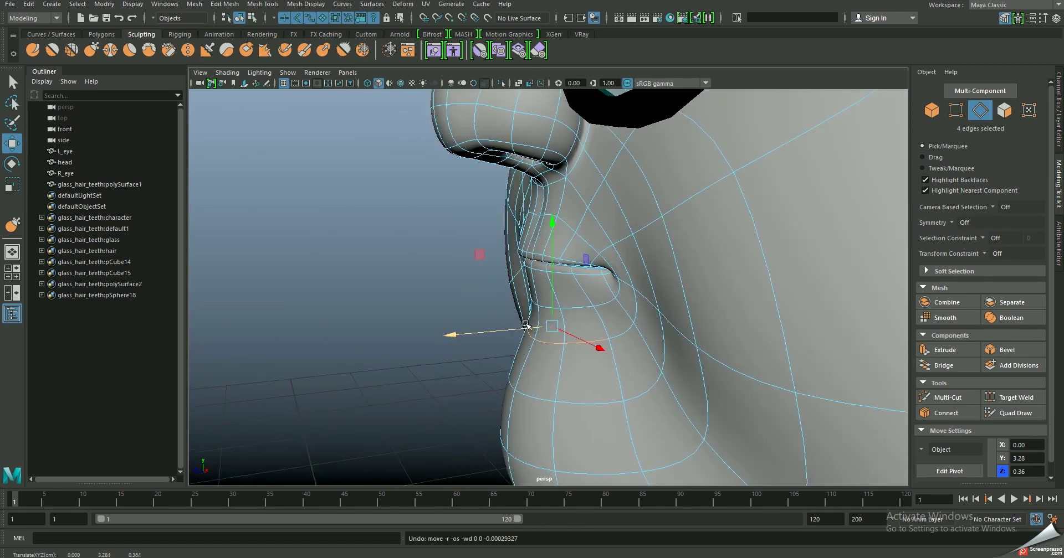
left_click_drag(566, 307, 533, 359, "alt")
- Return to Object Mode and frame the whole head from the front
right_click_drag(625, 284, 740, 218)
right_click_drag(693, 275, 746, 281, "alt")
mouse_move(746, 281)
left_mouse_down("alt")
mouse_move(605, 280)
mouse_move(617, 316)
mouse_move(632, 281)
left_mouse_up("alt")
- Save the scene with Ctrl+S, confirming the Student Version notice
key("q")
key("ctrl+s")
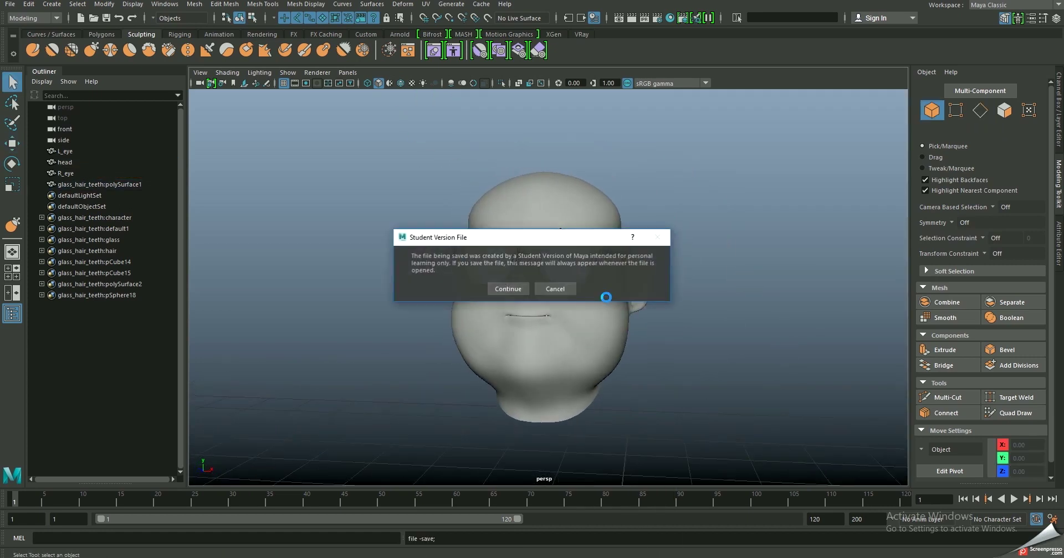
left_click(501, 288)
key("w")
mouse_move(684, 304)
left_mouse_down("alt")
mouse_move(622, 308)
mouse_move(734, 304)
mouse_move(646, 311)
mouse_move(714, 307)
mouse_move(679, 309)
mouse_move(662, 342)
left_mouse_up("alt")
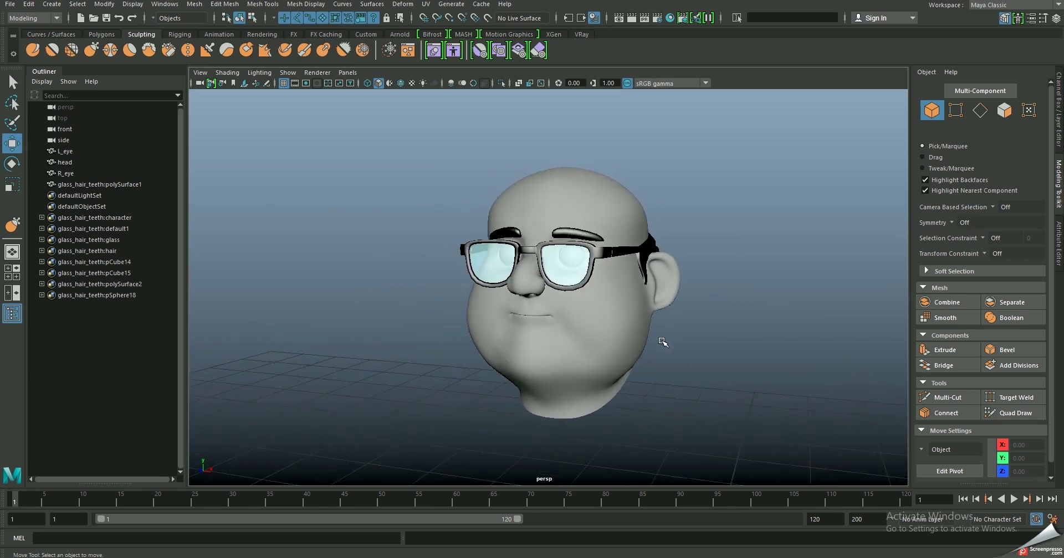
- Delete the leftover glass_hair_teeth sets from the Outliner, leaving the head with glasses
left_click_drag(120, 218, 116, 295)
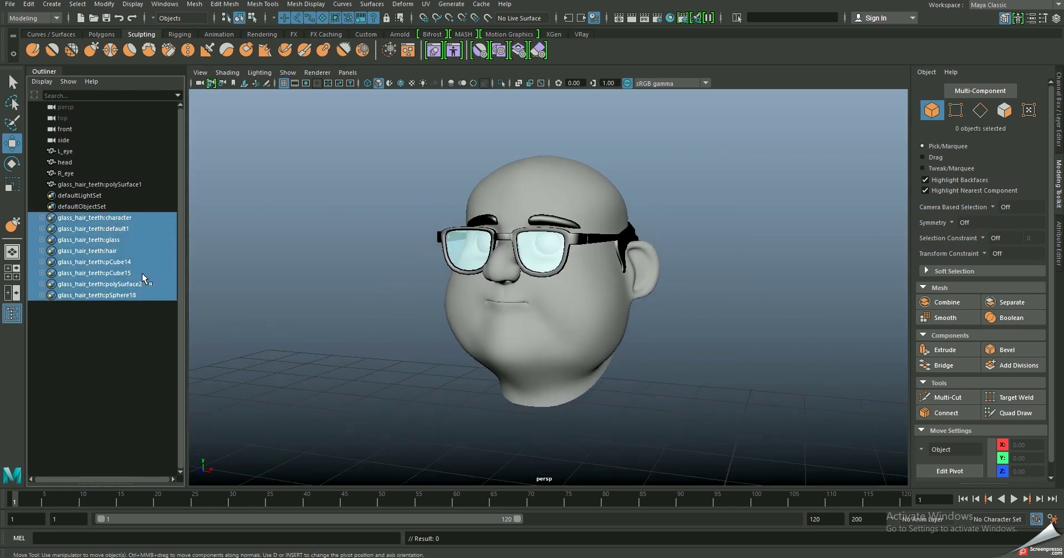
key("Delete")
mouse_move(632, 331)
left_mouse_down("alt")
mouse_move(663, 347)
mouse_move(645, 325)
mouse_move(639, 352)
mouse_move(563, 351)
mouse_move(712, 362)
mouse_move(563, 356)
mouse_move(632, 370)
mouse_move(500, 370)
mouse_move(624, 380)
mouse_move(423, 374)
mouse_move(636, 357)
left_mouse_up("alt")
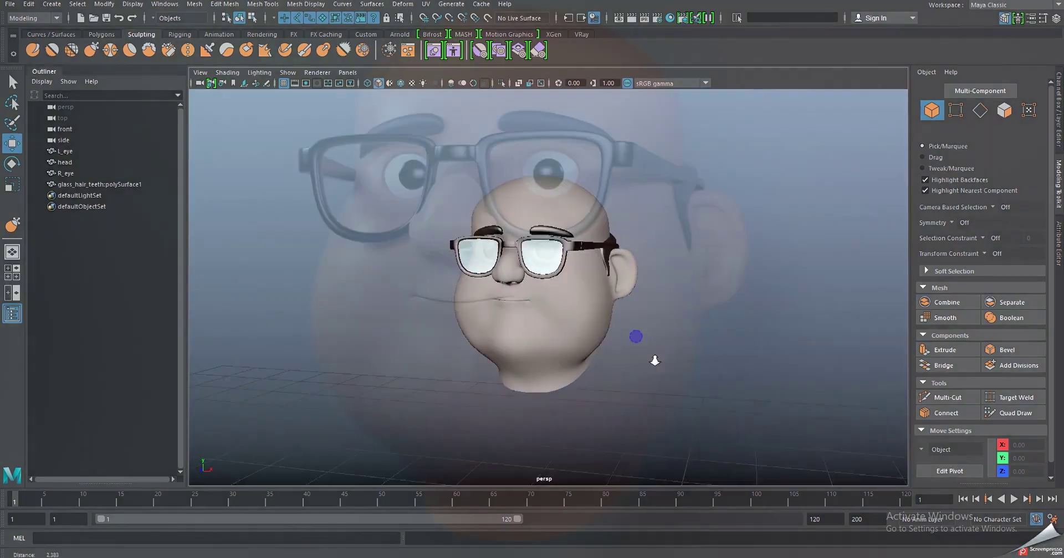